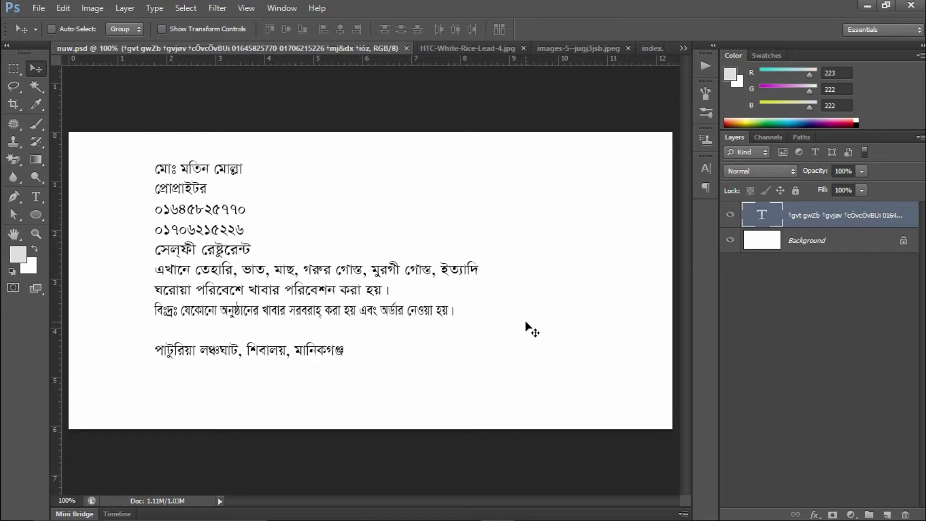
# Start a new 888 × 437 px, 72 pixels/inch document with a white background
pyautogui.hotkey('ctrl', 'n')
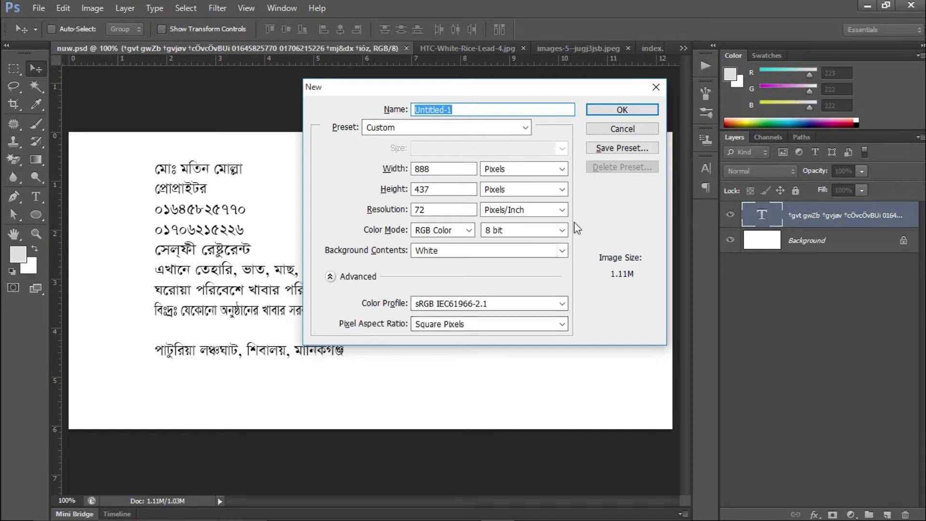
# Confirm the New settings to create the blank white Untitled-1 canvas
pyautogui.click(615, 110)
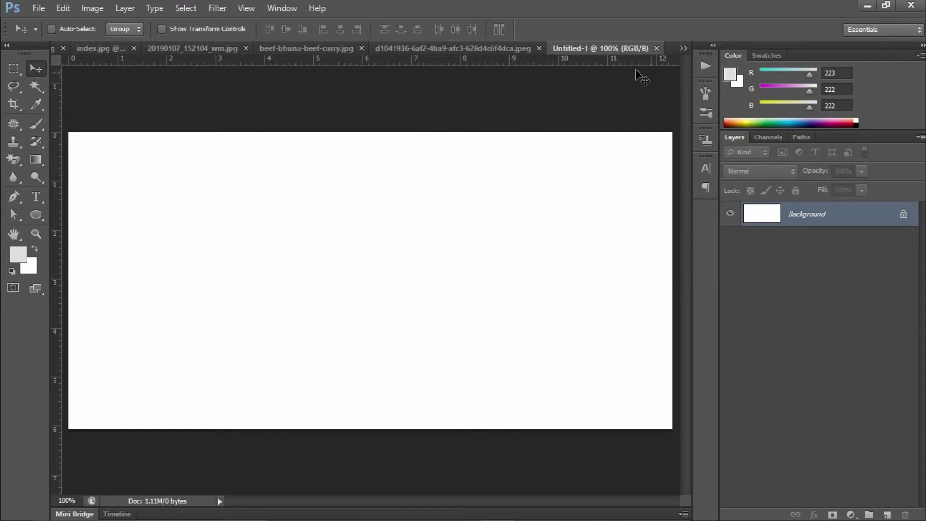
# Show the Actions panel and play the VC action to add the border-frame group
pyautogui.click(282, 8)
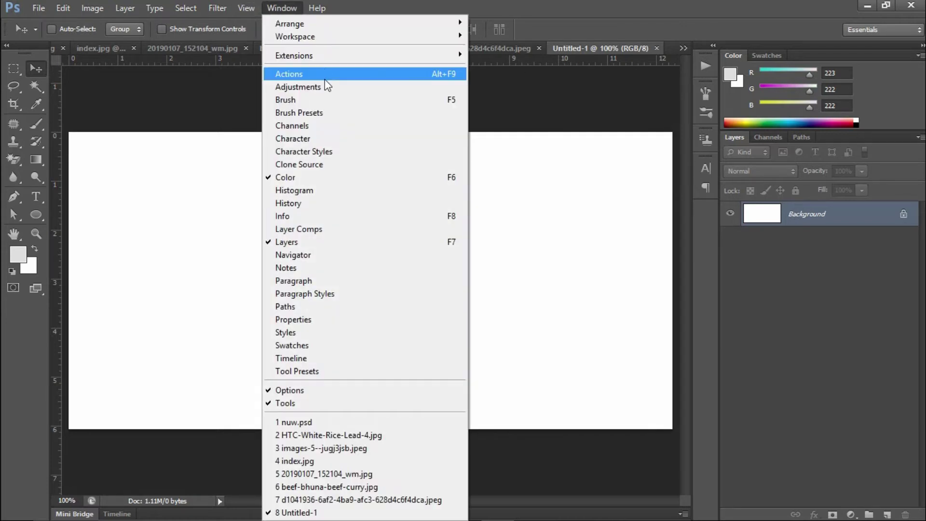
pyautogui.click(321, 74)
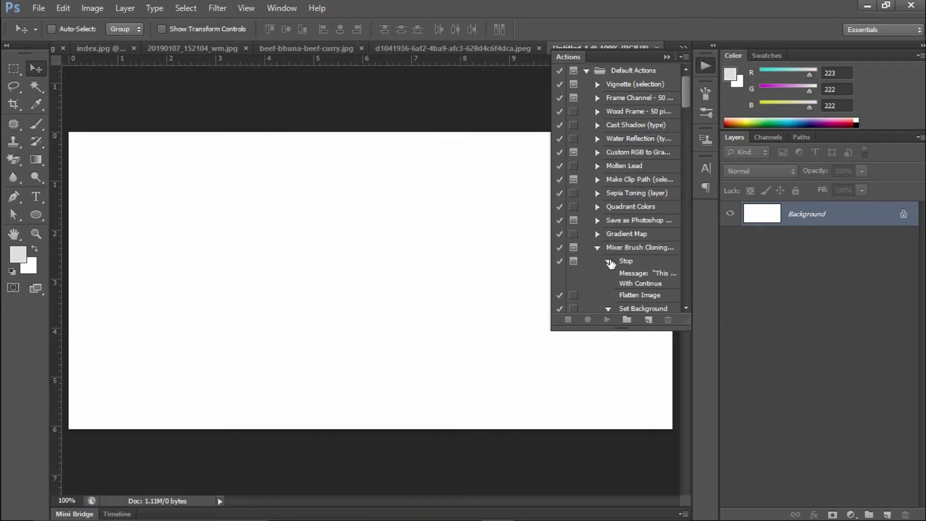
pyautogui.click(597, 248)
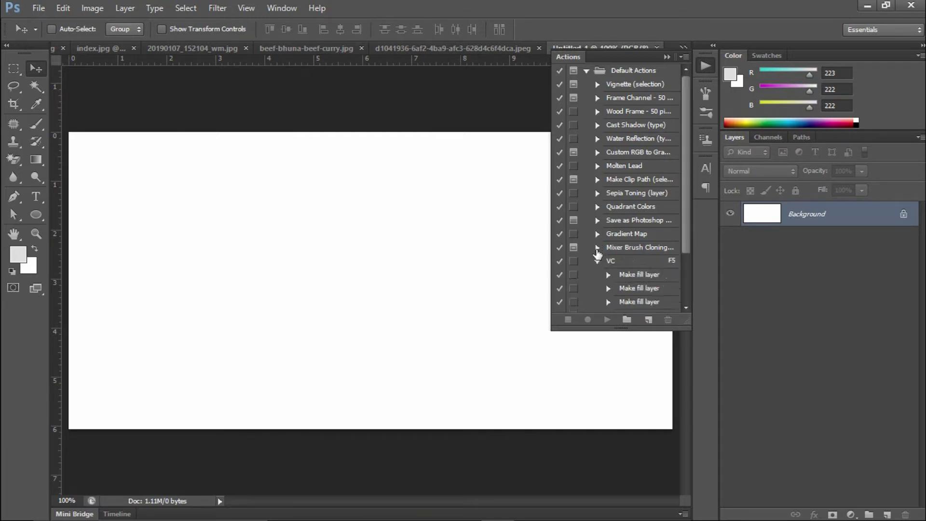
pyautogui.click(598, 261)
pyautogui.click(612, 262)
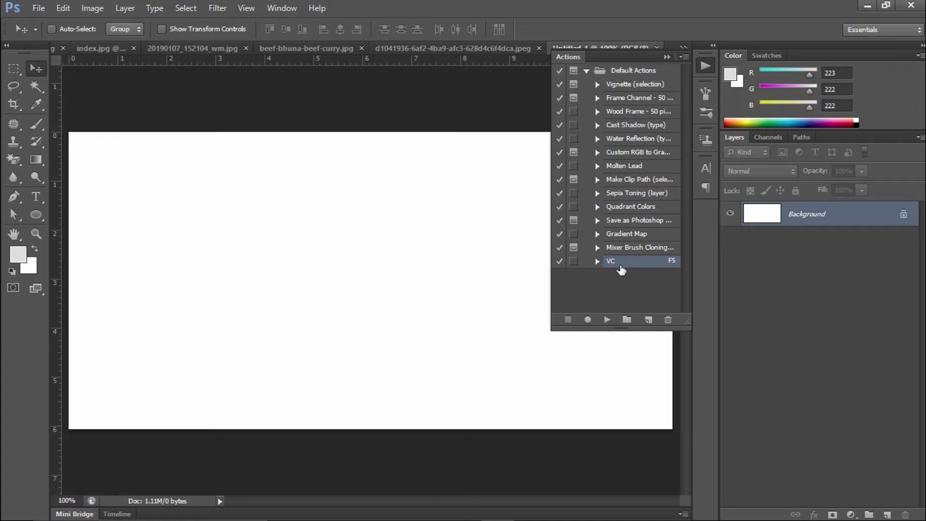
pyautogui.click(607, 321)
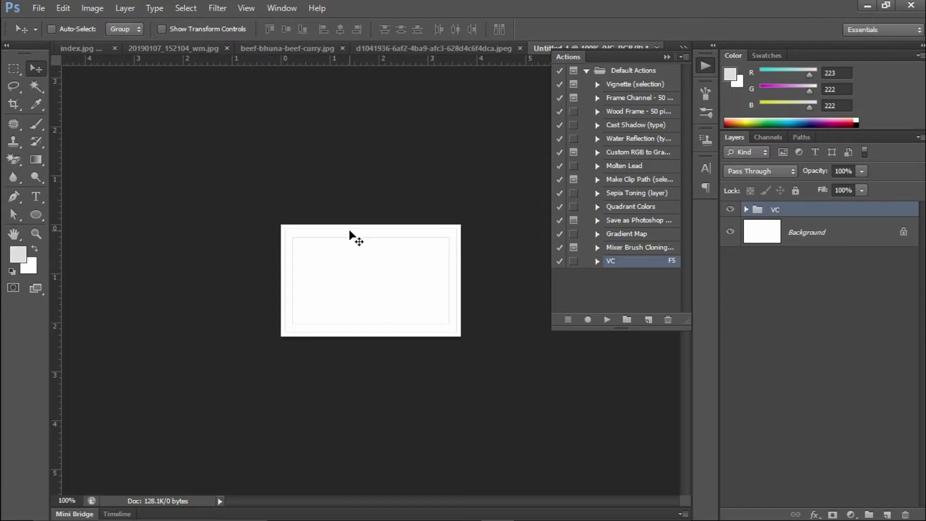
# Fit the card on screen, close Actions, and measure its width and height between borders with the Ruler Tool
pyautogui.hotkey('ctrl', '0')
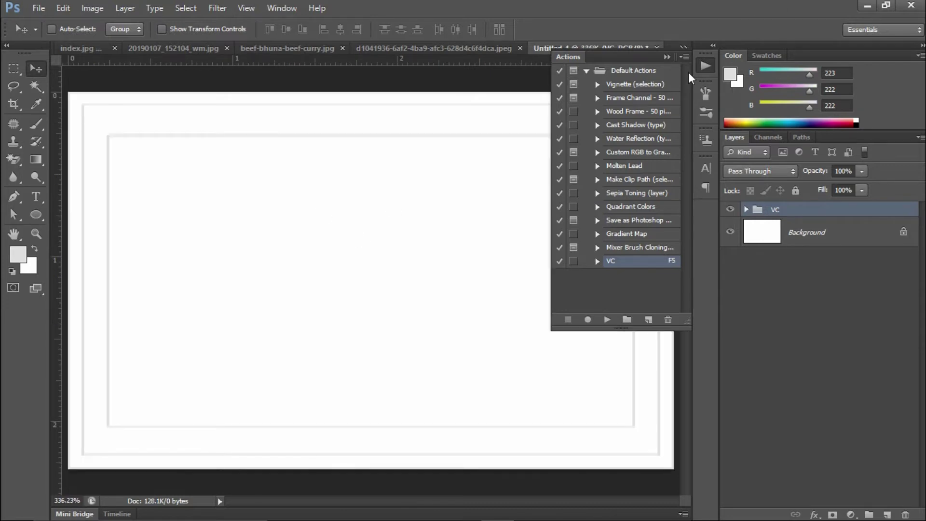
pyautogui.click(667, 60)
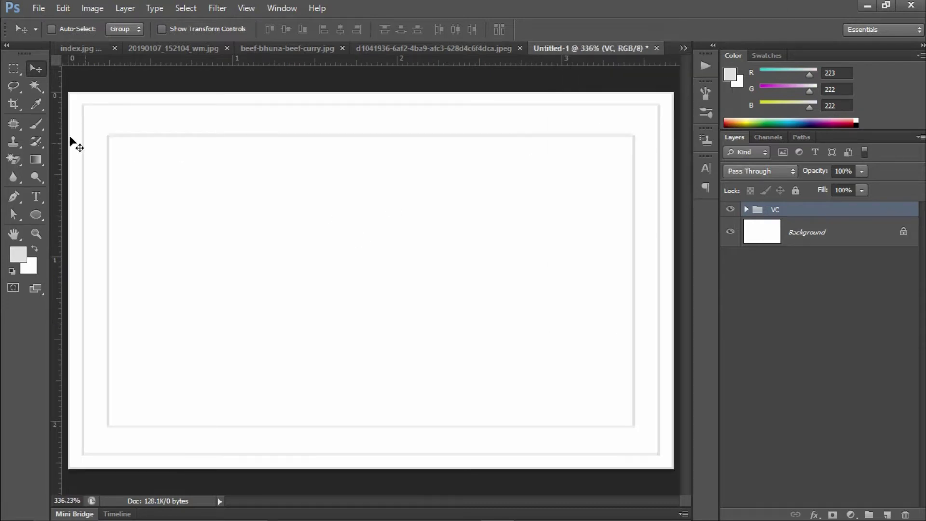
pyautogui.moveTo(39, 106); pyautogui.dragTo(89, 137)
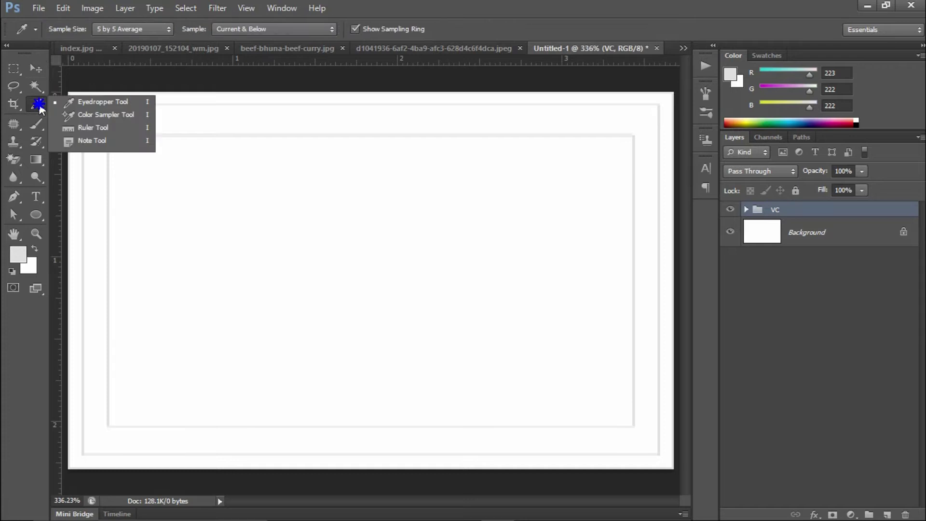
pyautogui.click(89, 135)
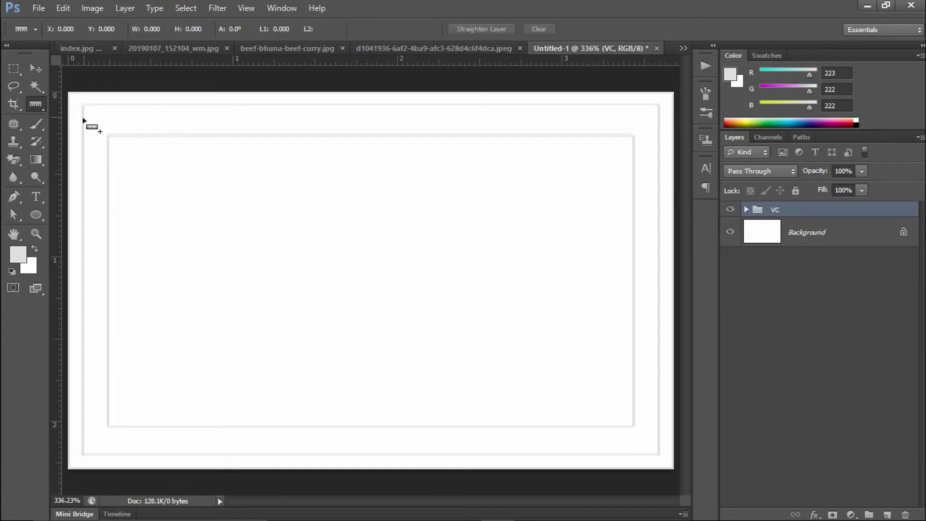
pyautogui.moveTo(82, 120); pyautogui.dragTo(651, 125)
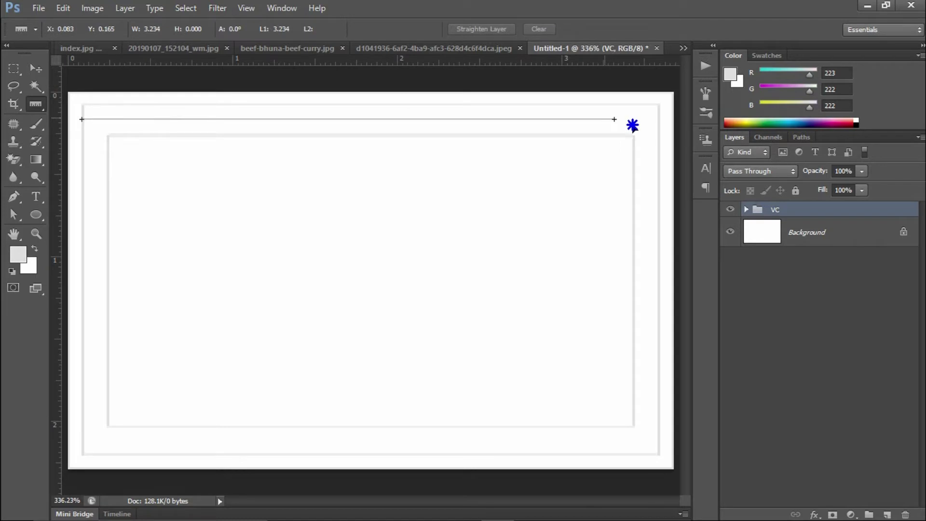
pyautogui.moveTo(651, 124); pyautogui.dragTo(659, 119)
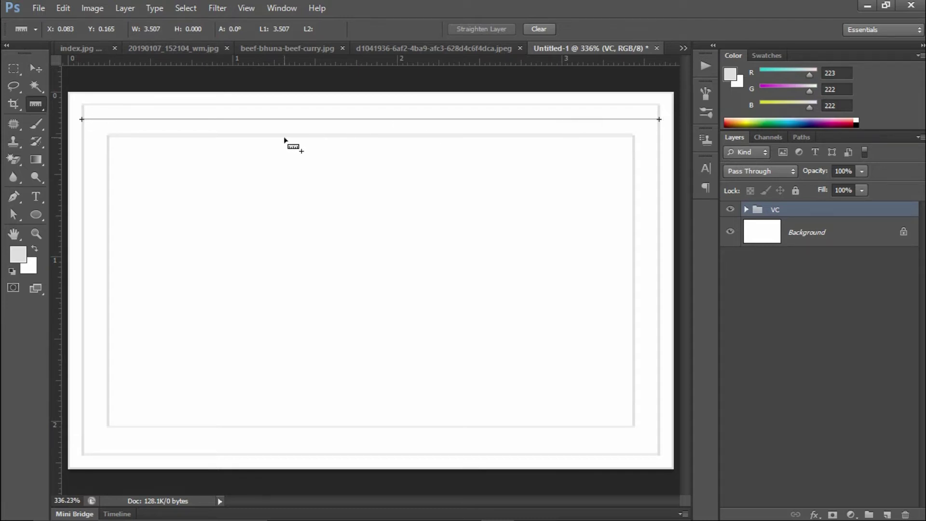
pyautogui.moveTo(296, 106); pyautogui.dragTo(295, 453)
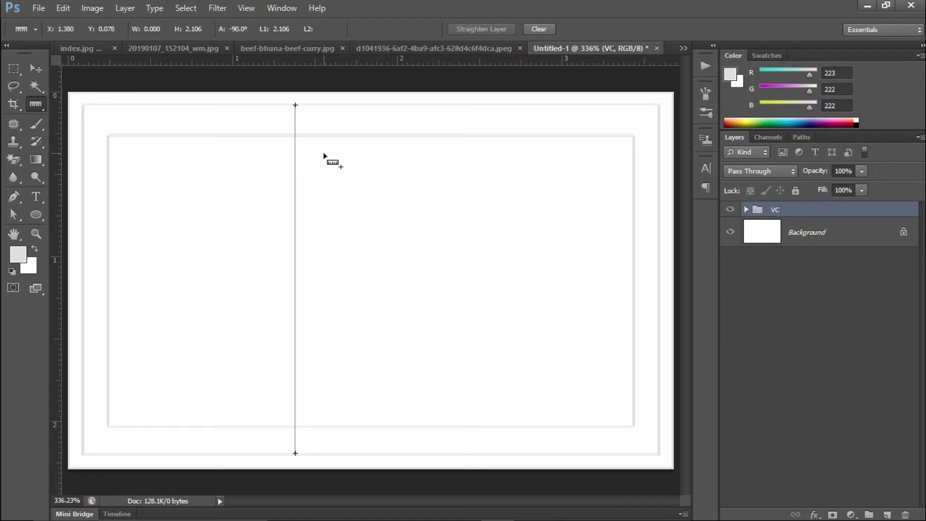
pyautogui.click(539, 29)
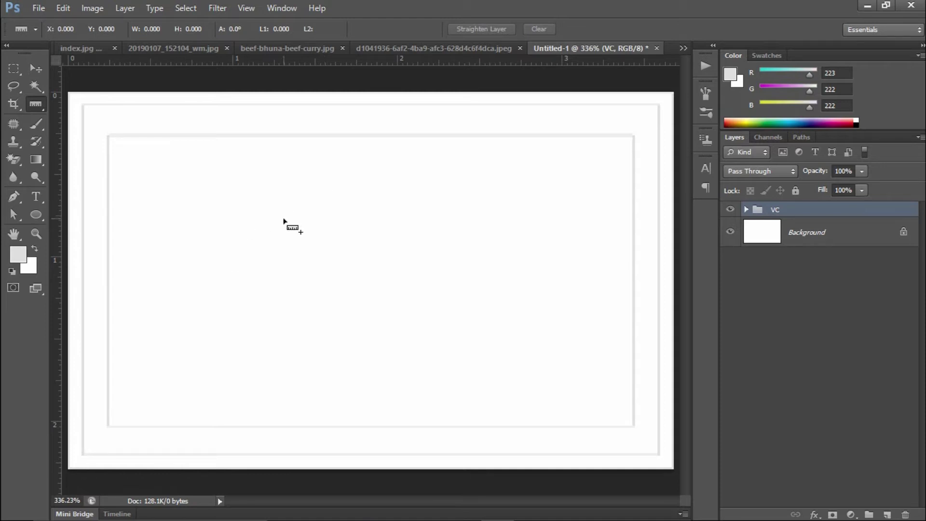
pyautogui.press('v')
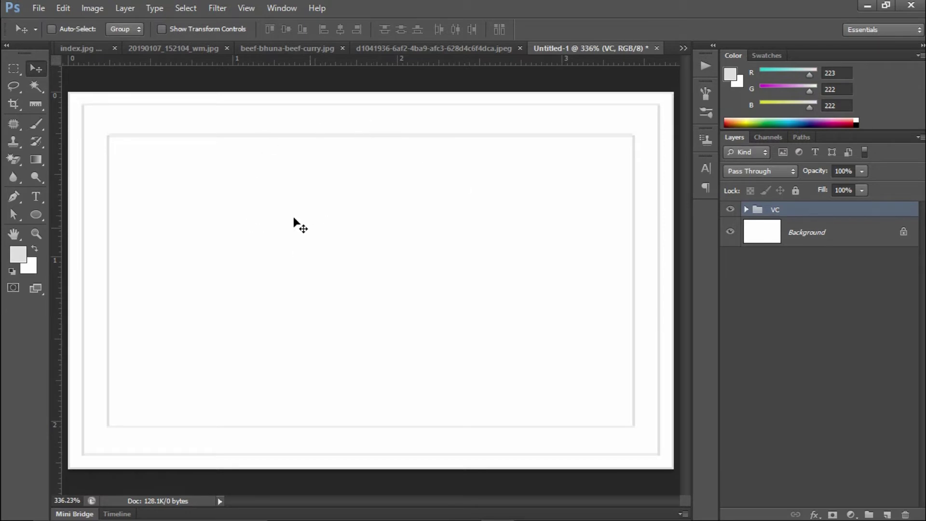
# Add a Gradient Map adjustment layer and drag a top-to-bottom gradient on its mask
pyautogui.click(851, 515)
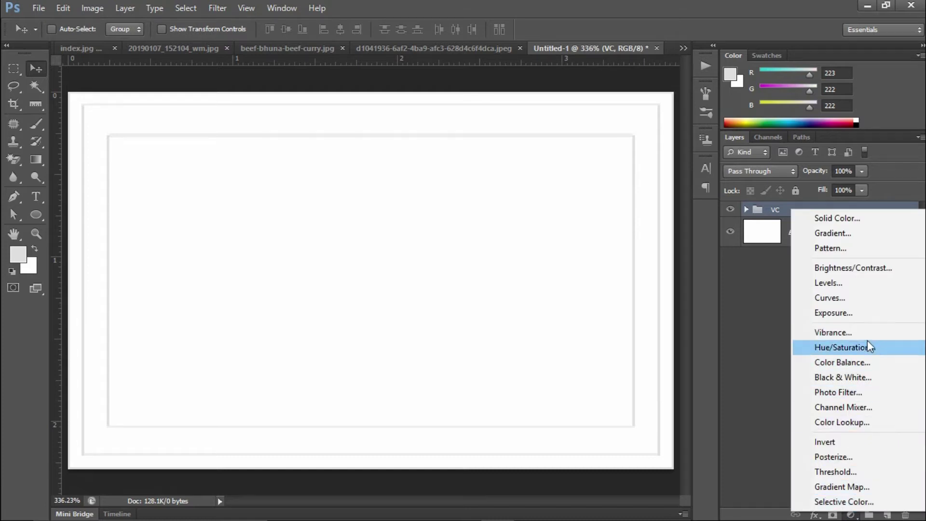
pyautogui.click(837, 487)
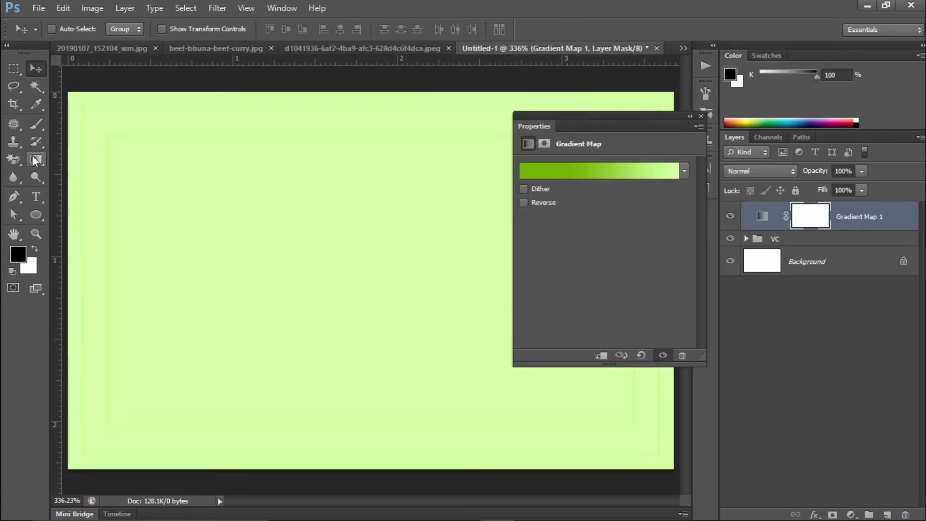
pyautogui.click(36, 160)
pyautogui.moveTo(281, 106); pyautogui.dragTo(315, 424)
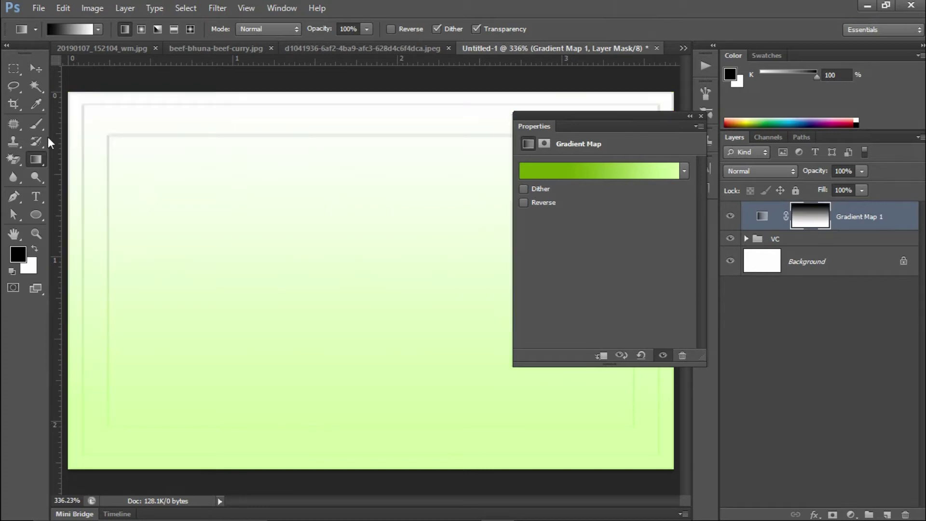
# Set the gradient's left stop to strong green #478f00 (hue 90)
pyautogui.click(59, 30)
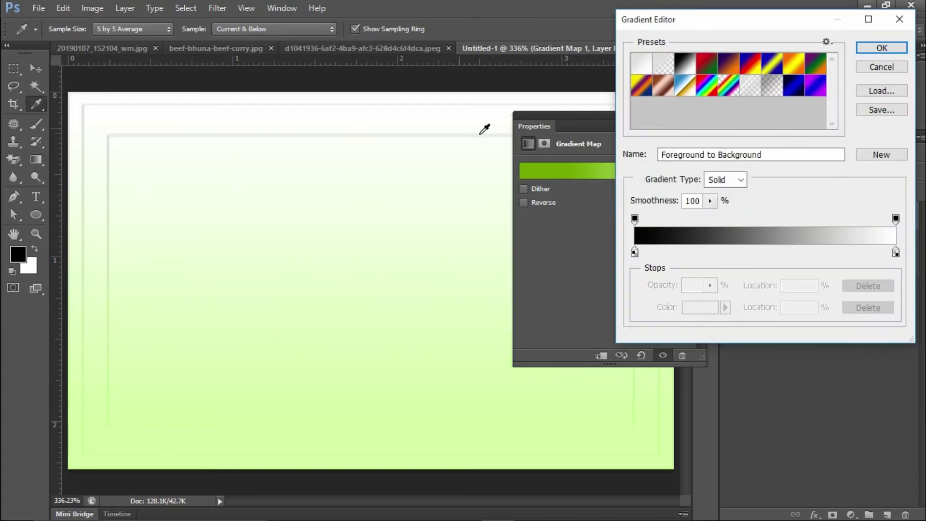
pyautogui.click(635, 252)
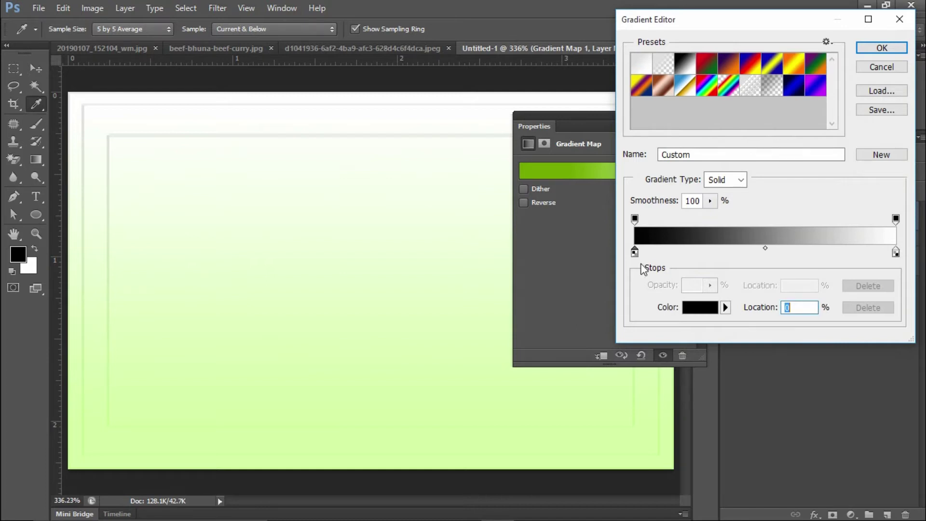
pyautogui.click(700, 309)
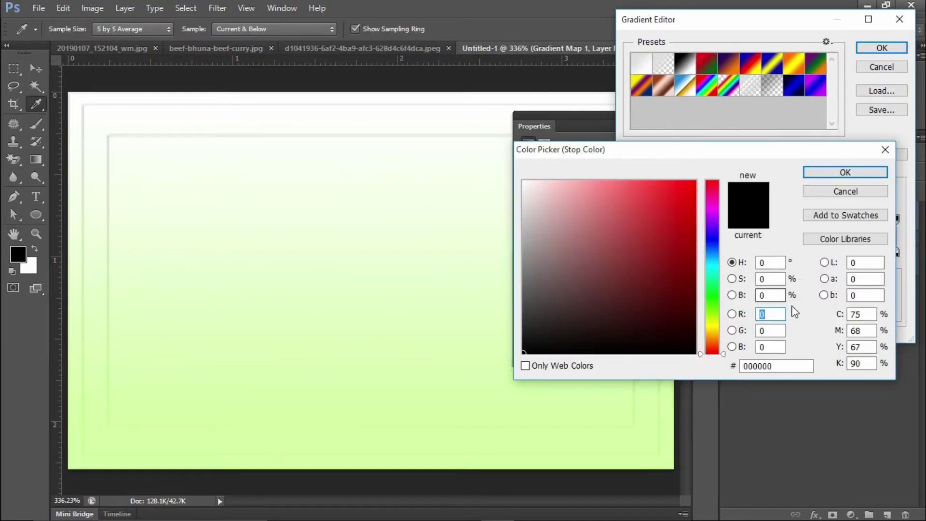
pyautogui.click(715, 305)
pyautogui.moveTo(716, 306); pyautogui.dragTo(715, 311)
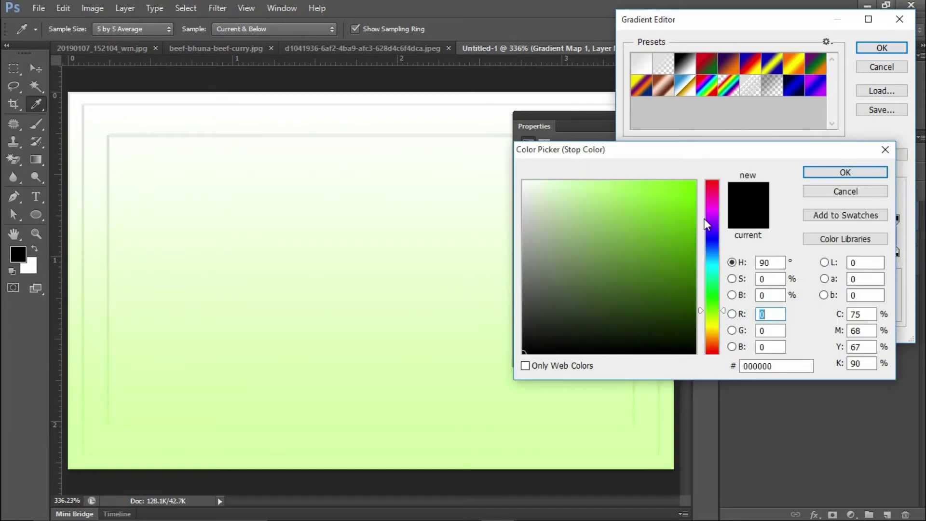
pyautogui.moveTo(693, 208); pyautogui.dragTo(712, 254)
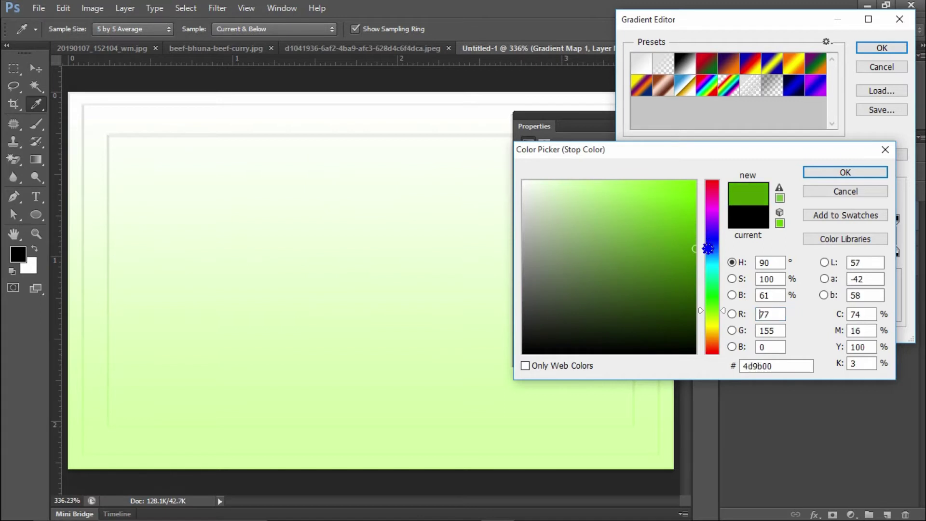
pyautogui.click(835, 173)
# Set the right stop to pale green #c6fc95 and accept the gradient
pyautogui.click(896, 253)
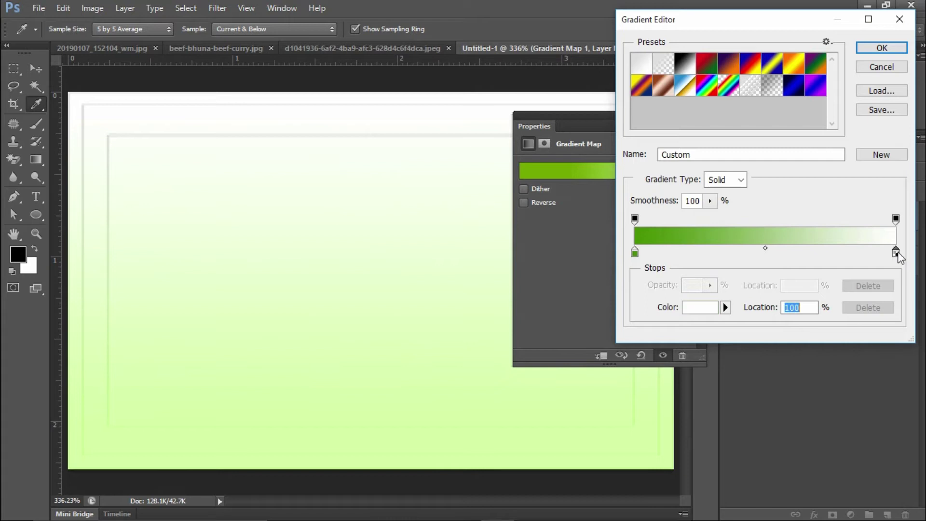
pyautogui.click(708, 307)
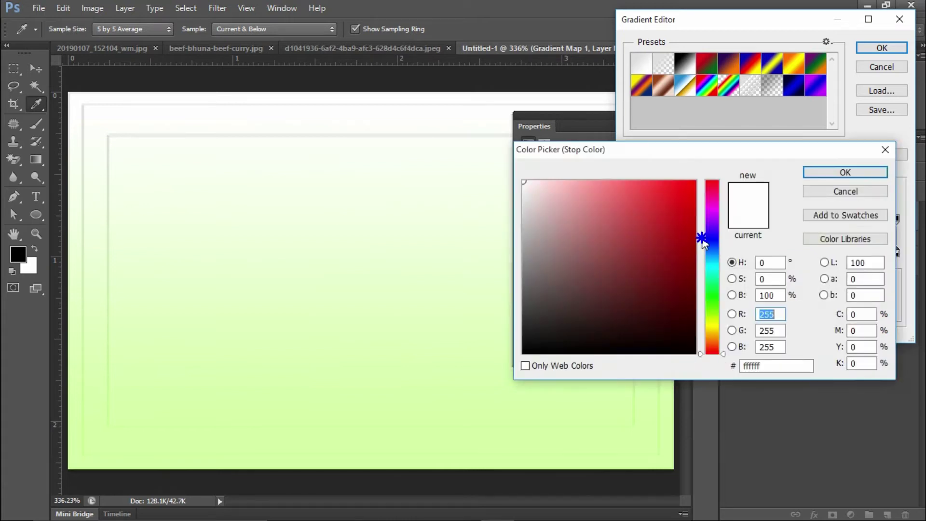
pyautogui.moveTo(711, 276); pyautogui.dragTo(713, 316)
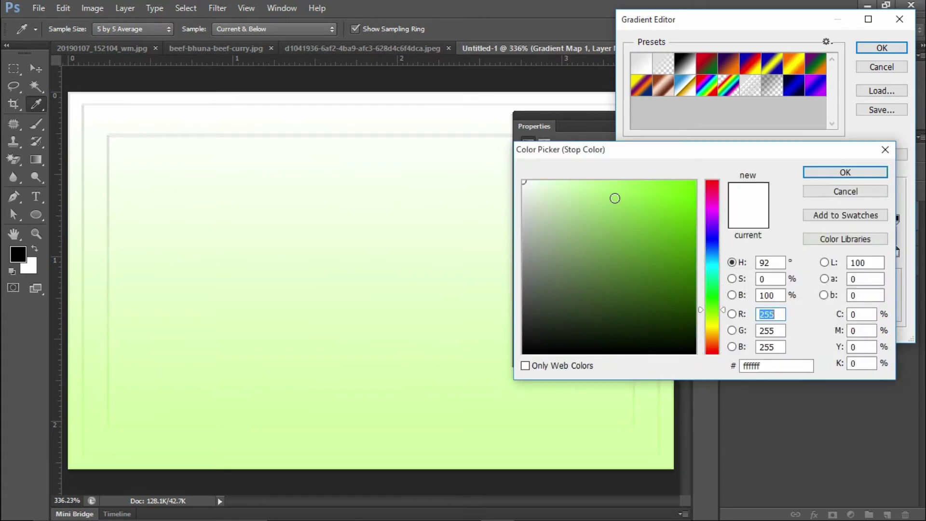
pyautogui.click(594, 183)
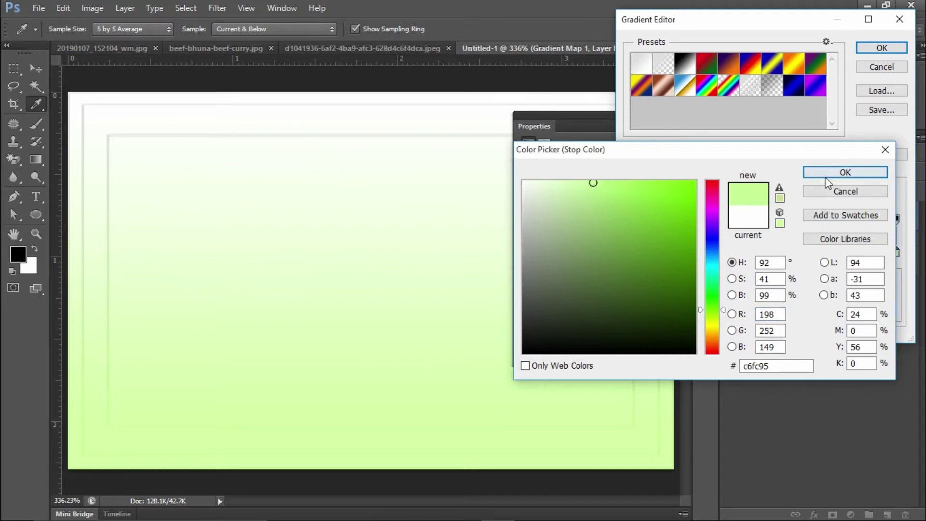
pyautogui.click(825, 176)
pyautogui.click(872, 68)
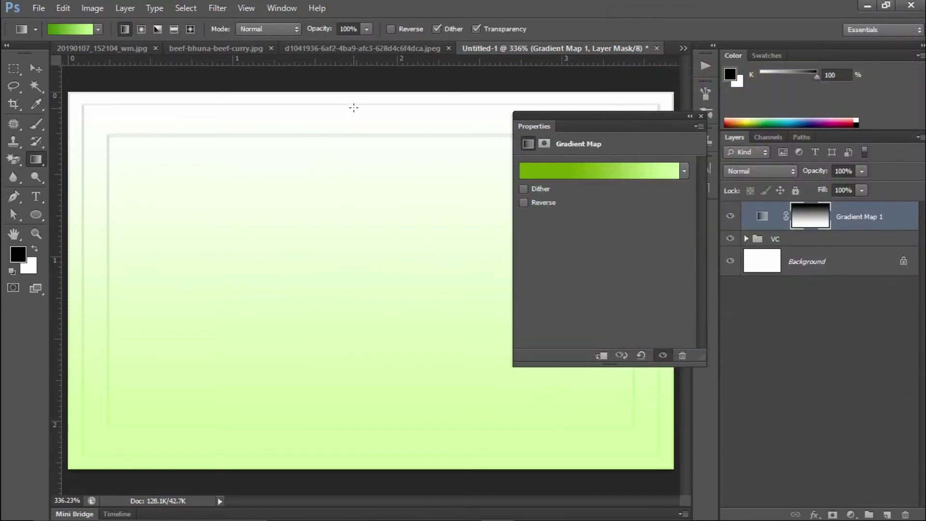
# Redraw the vertical mask gradient, reverse the map, and move the dark green stop to 0%
pyautogui.moveTo(363, 95)
pyautogui.mouseDown()
pyautogui.moveTo(363, 413)
pyautogui.moveTo(343, 468)
pyautogui.mouseUp()
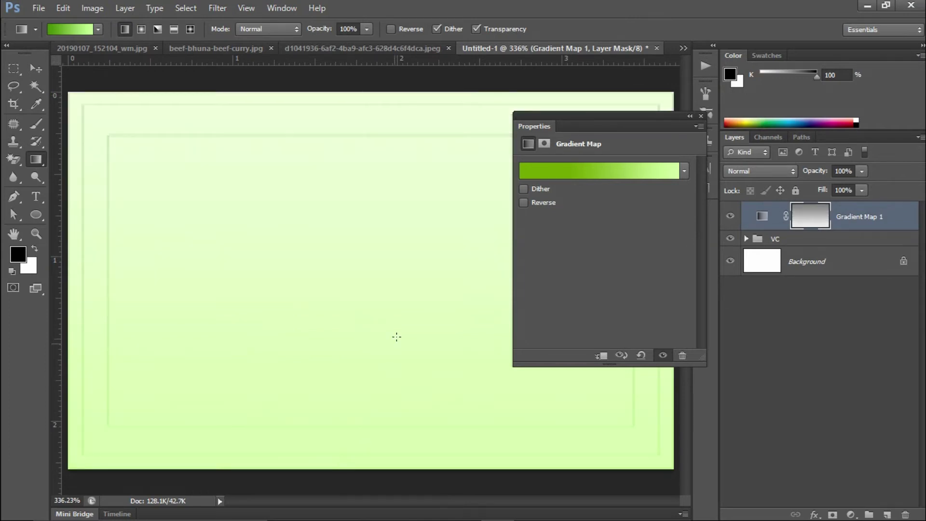
pyautogui.moveTo(379, 161); pyautogui.dragTo(390, 373)
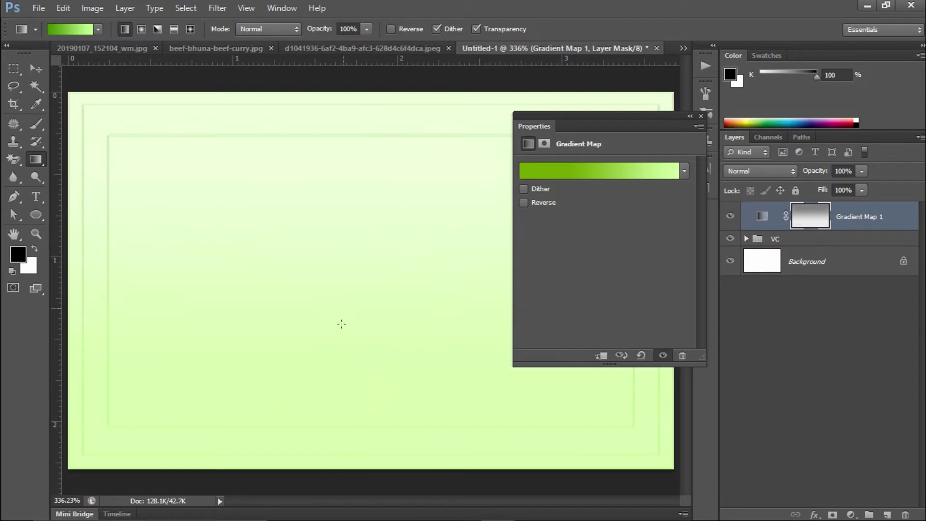
pyautogui.click(524, 203)
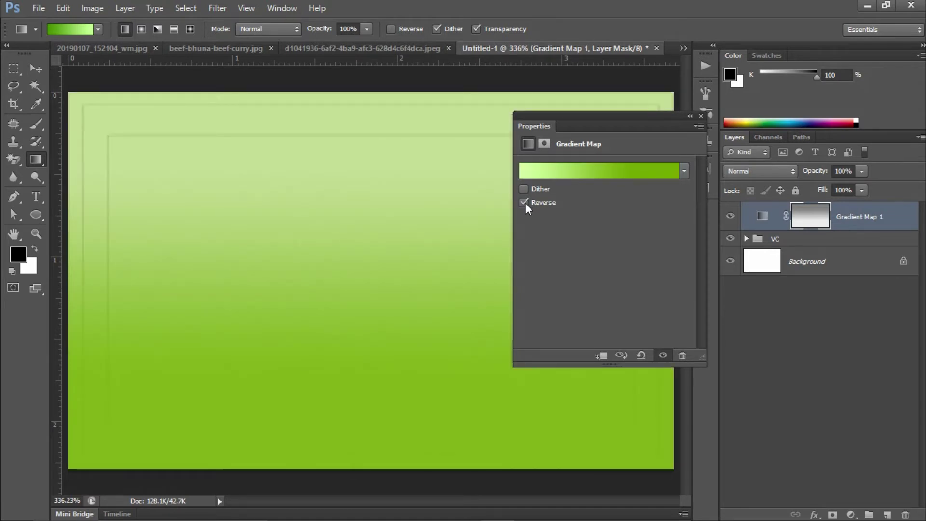
pyautogui.click(548, 175)
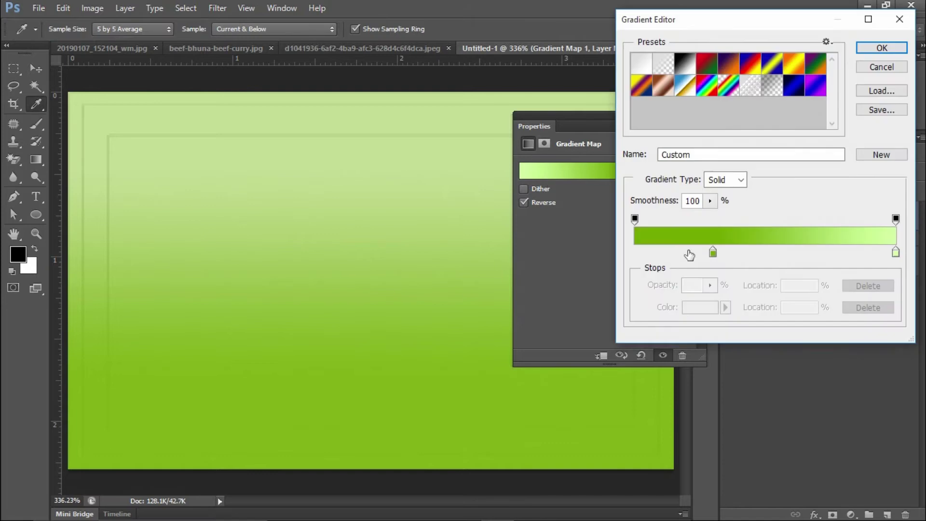
pyautogui.moveTo(712, 252); pyautogui.dragTo(633, 253)
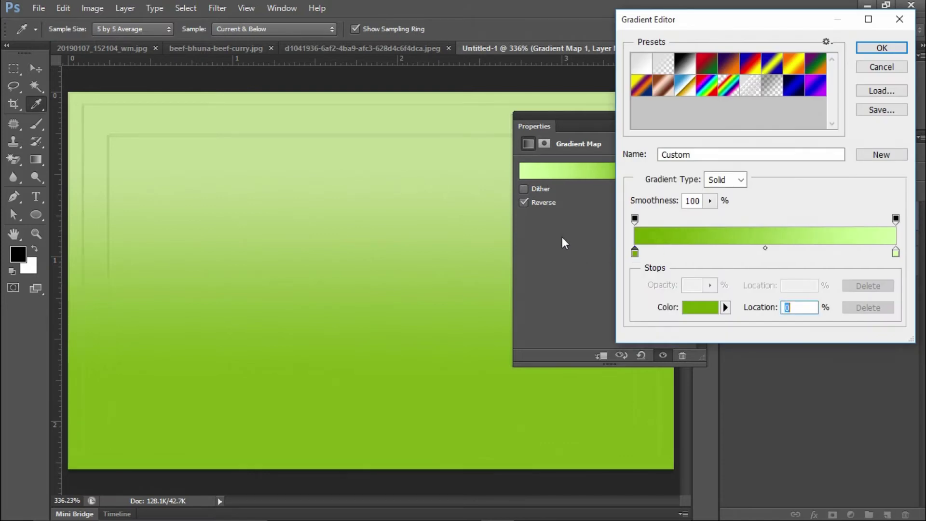
pyautogui.click(893, 48)
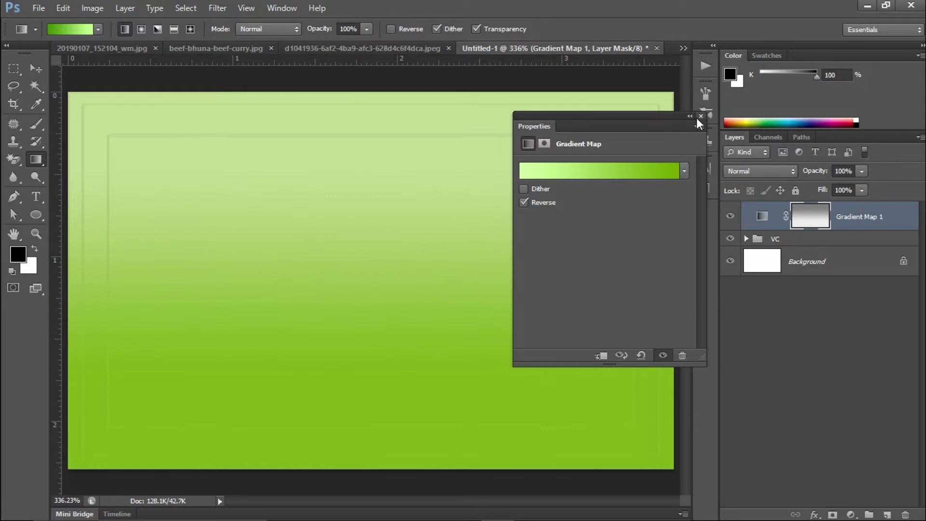
# Close Properties and drag the VC group above Gradient Map 1
pyautogui.click(699, 116)
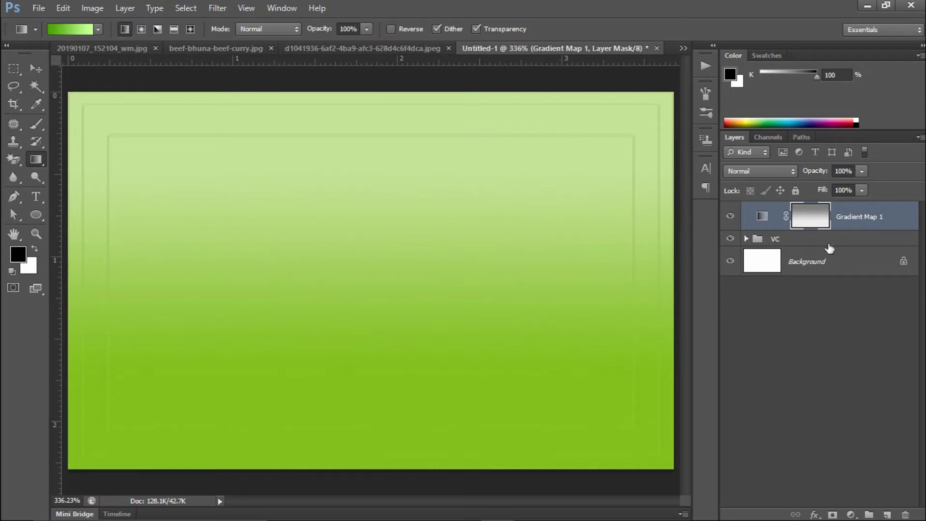
pyautogui.click(775, 242)
pyautogui.click(840, 240)
pyautogui.moveTo(840, 239); pyautogui.dragTo(842, 209)
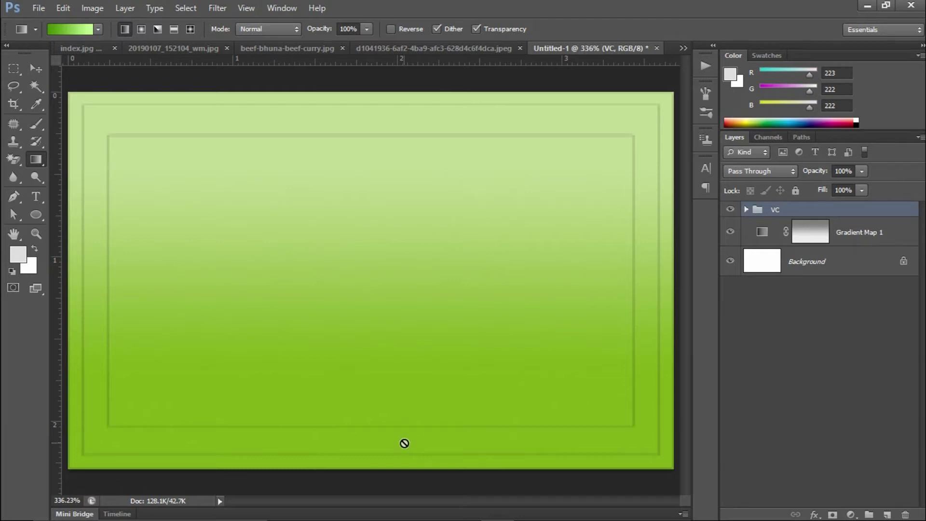
pyautogui.press('v')
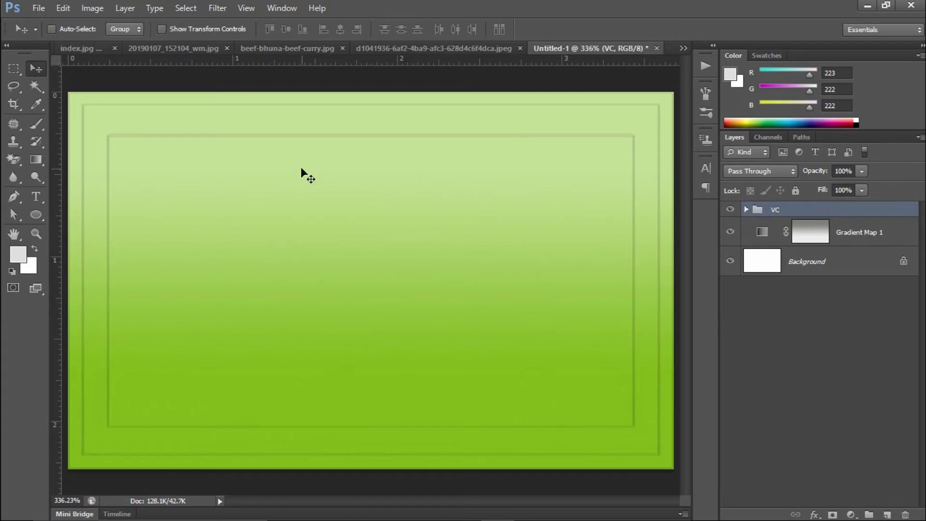
# Browse the open food photos, then bring up the nuw.psd text document
pyautogui.click(410, 52)
pyautogui.click(345, 51)
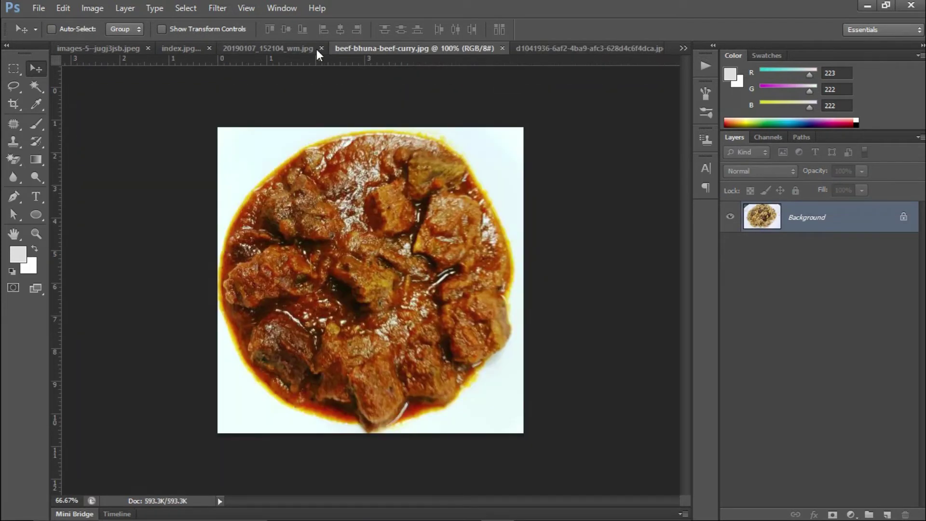
pyautogui.click(299, 50)
pyautogui.click(171, 47)
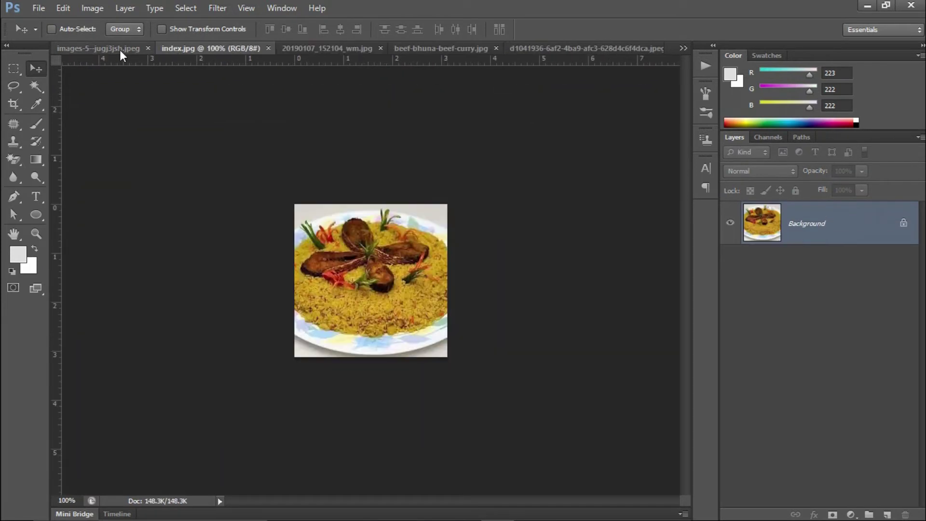
pyautogui.click(115, 48)
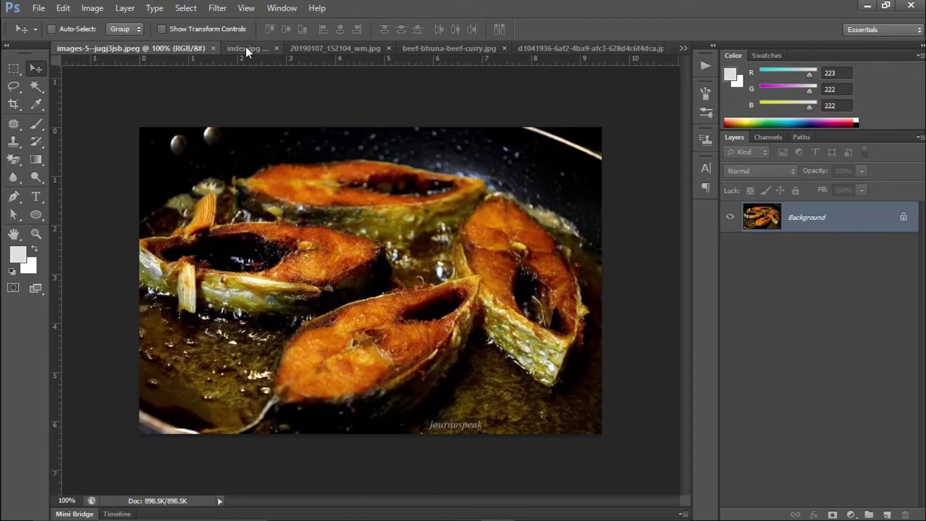
pyautogui.click(246, 49)
pyautogui.click(684, 48)
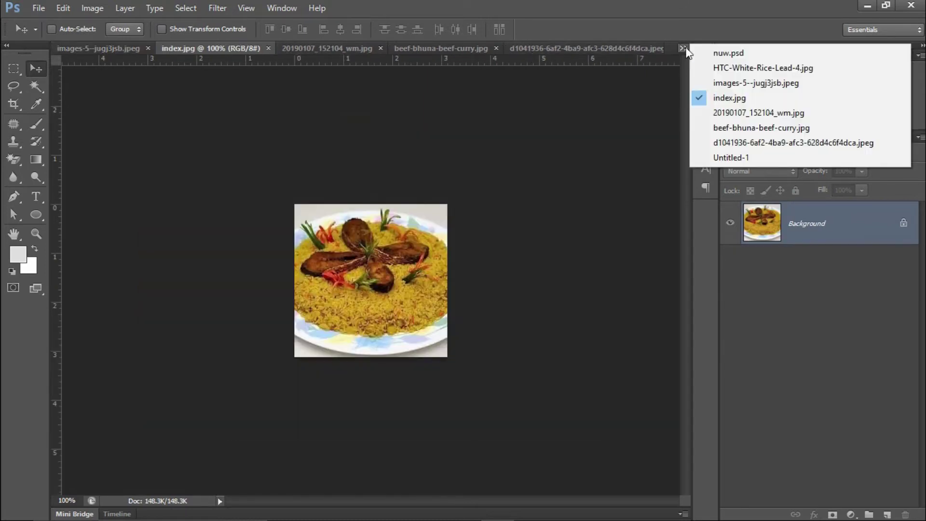
pyautogui.click(728, 57)
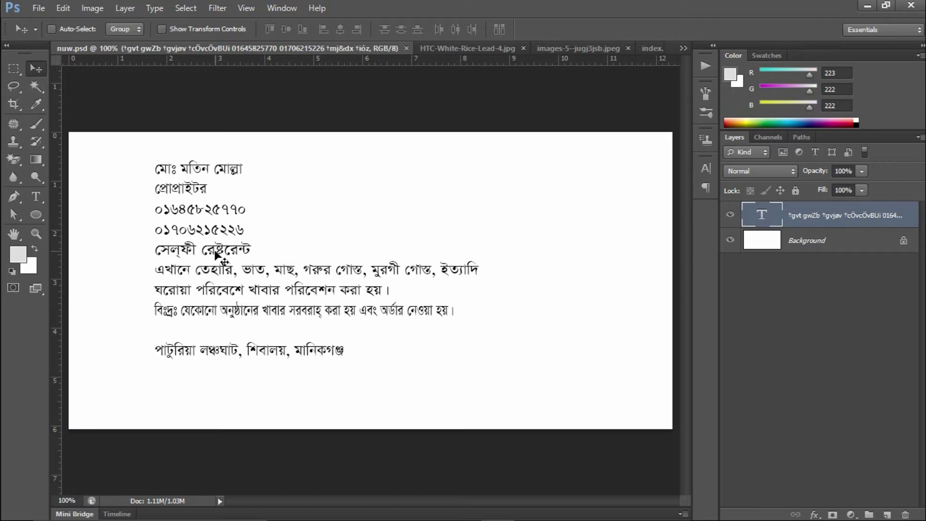
# Cut the name, title and two phone-number lines out of the nuw.psd text
pyautogui.press('t')
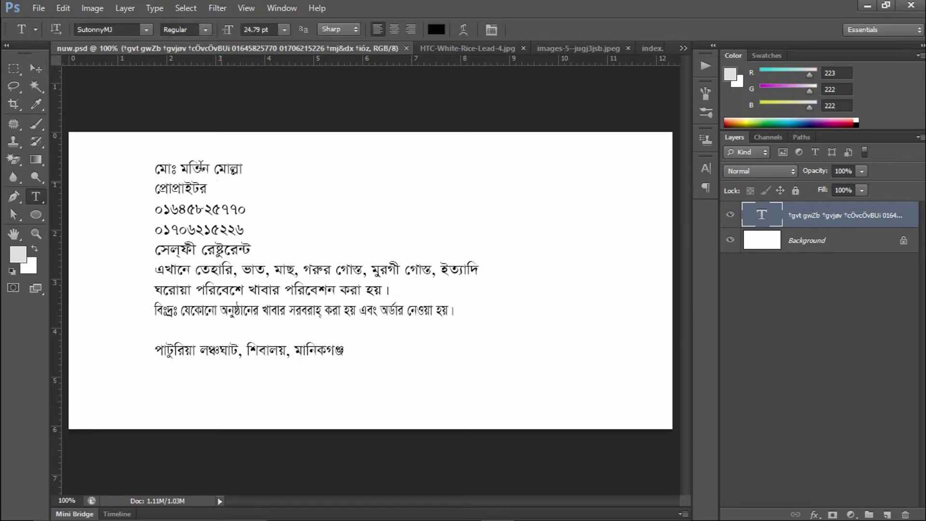
pyautogui.click(157, 169)
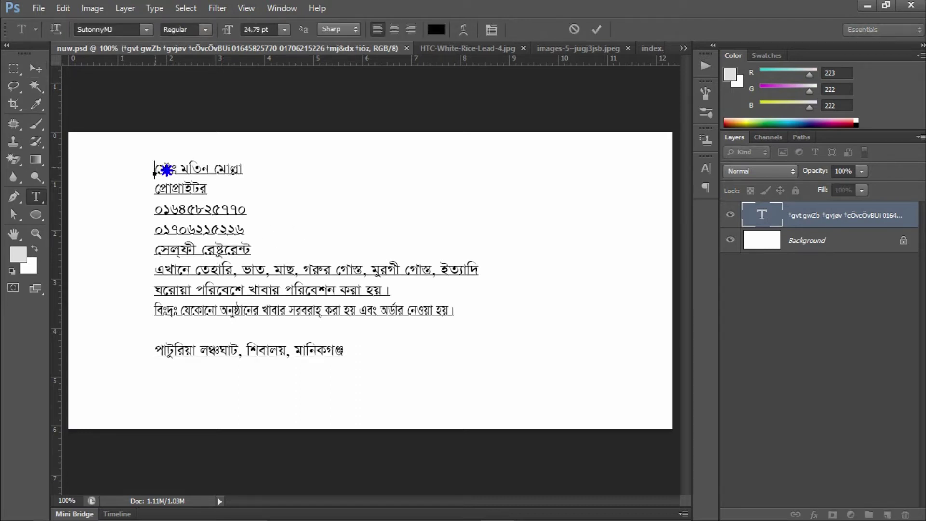
pyautogui.moveTo(155, 169); pyautogui.dragTo(251, 232)
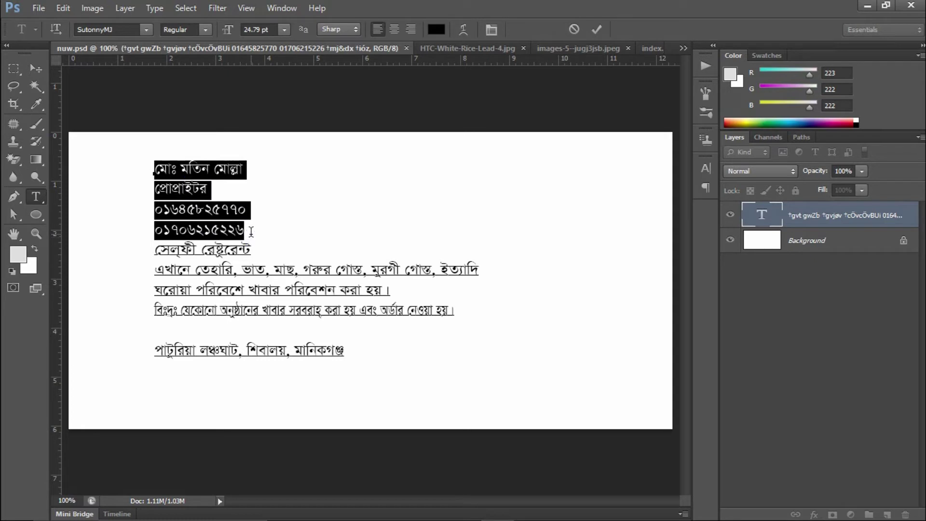
pyautogui.hotkey('ctrl', 'shift', 'u')
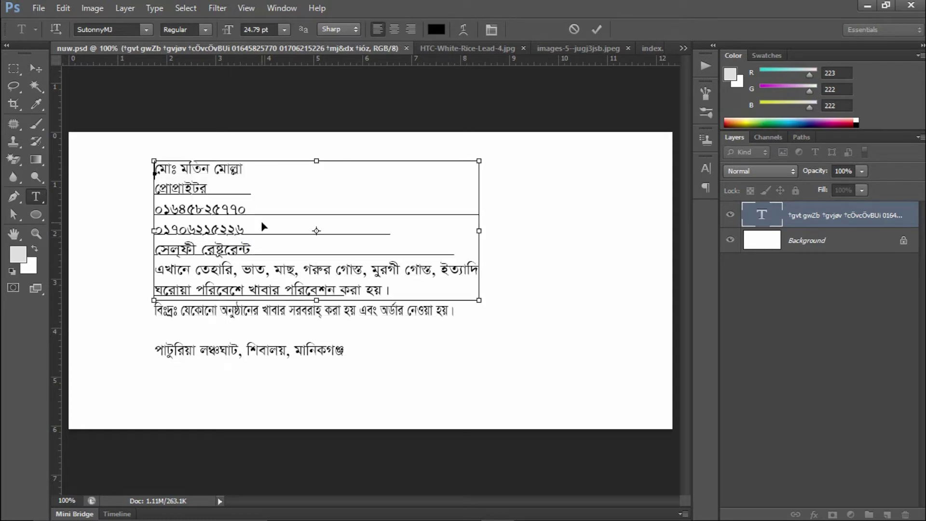
pyautogui.press('BackSpace')
pyautogui.click(598, 29)
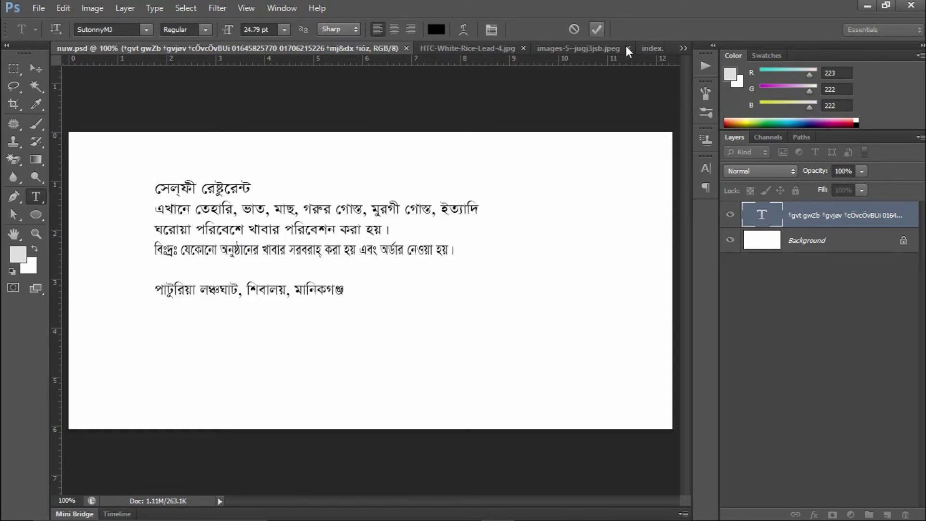
# Paste those lines as a new text layer at the top right of the Untitled-1 card
pyautogui.click(682, 49)
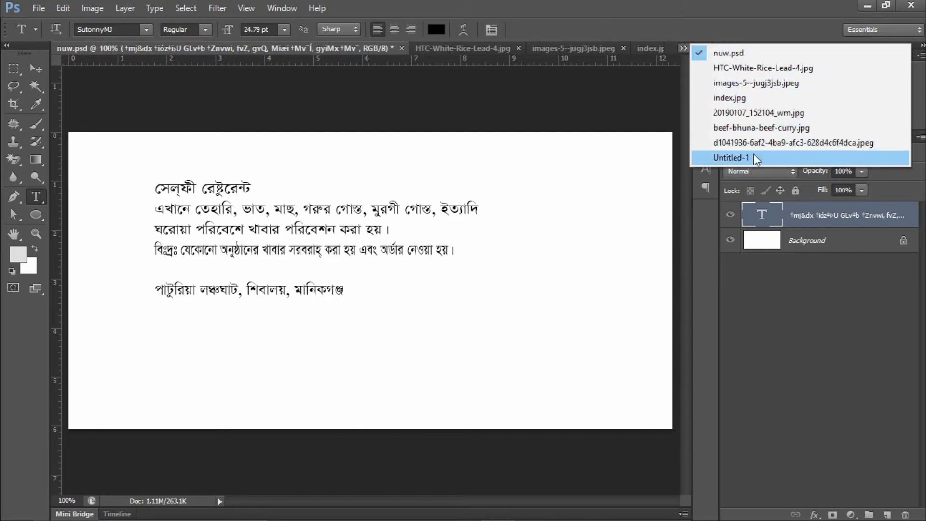
pyautogui.click(731, 157)
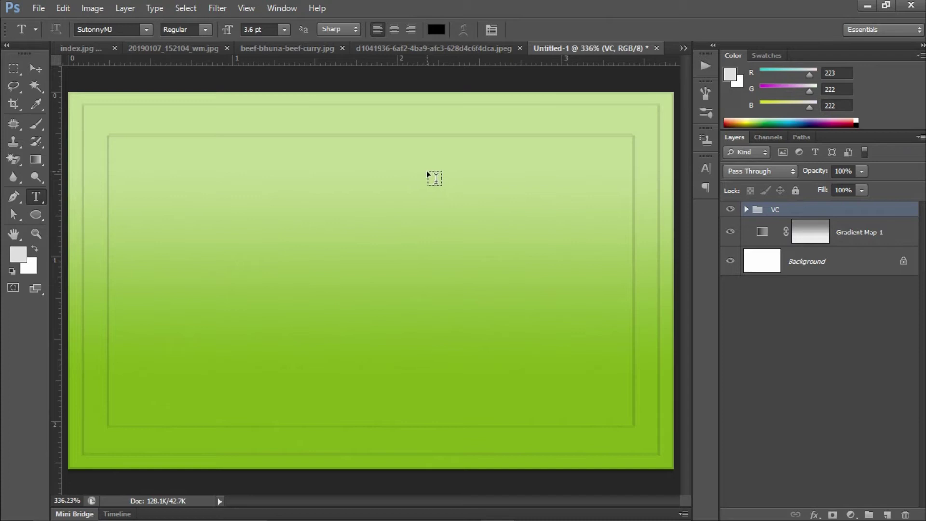
pyautogui.click(847, 234)
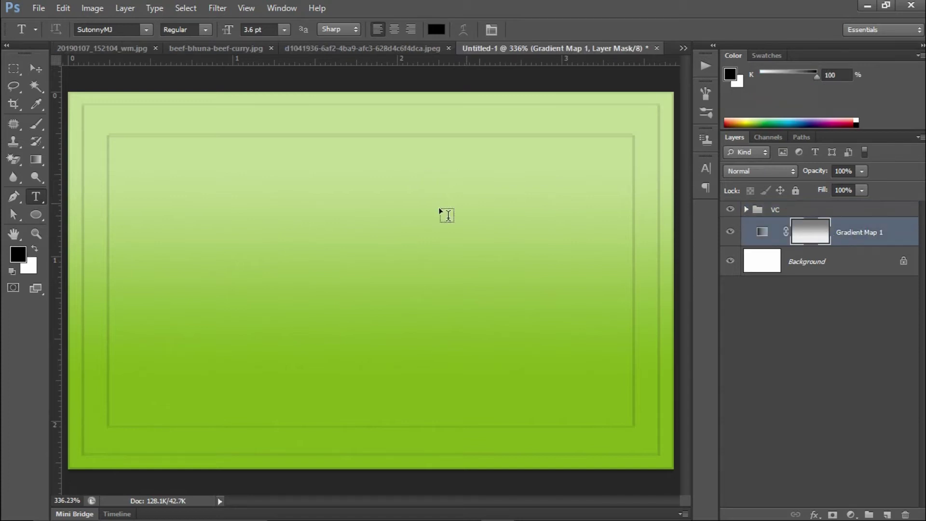
pyautogui.click(438, 171)
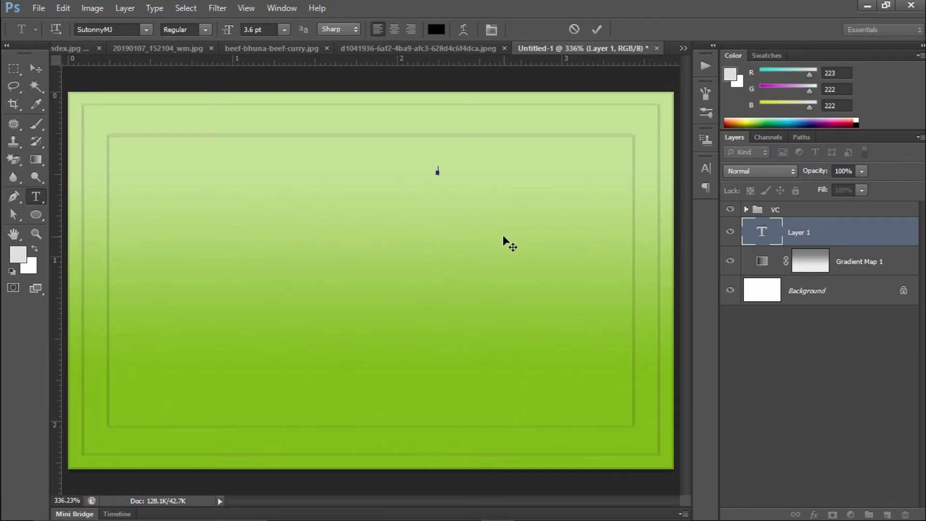
pyautogui.press('ctrl')
pyautogui.hotkey('ctrl', 'v')
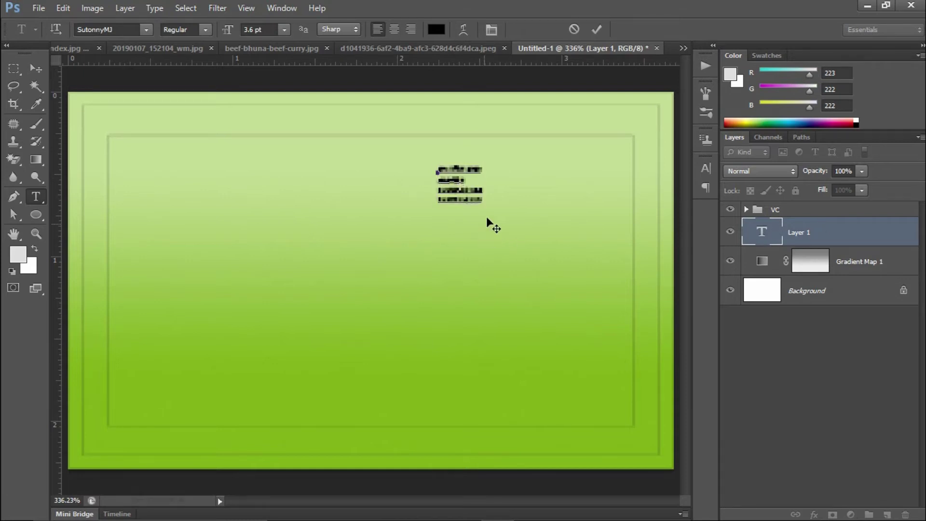
pyautogui.click(596, 30)
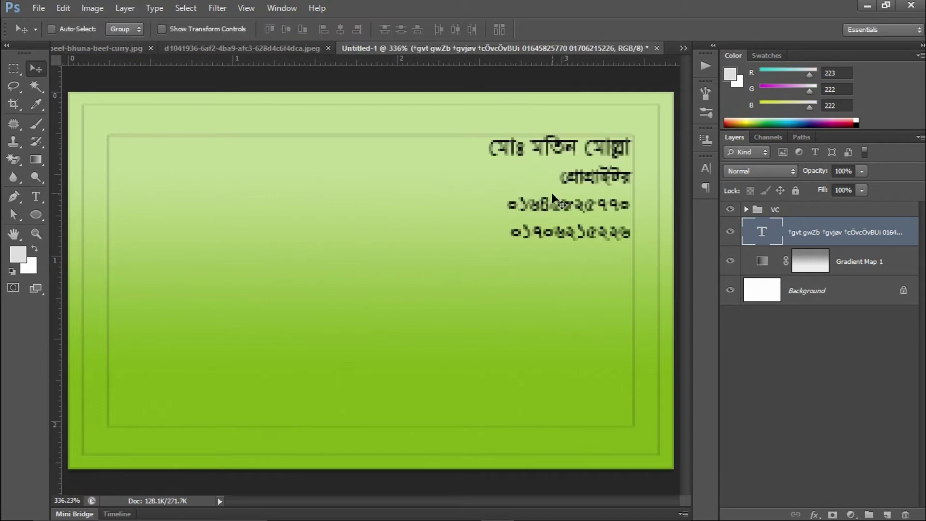
# Resample the card to 300 pixels/inch in Image Size and fit it on screen
pyautogui.click(93, 8)
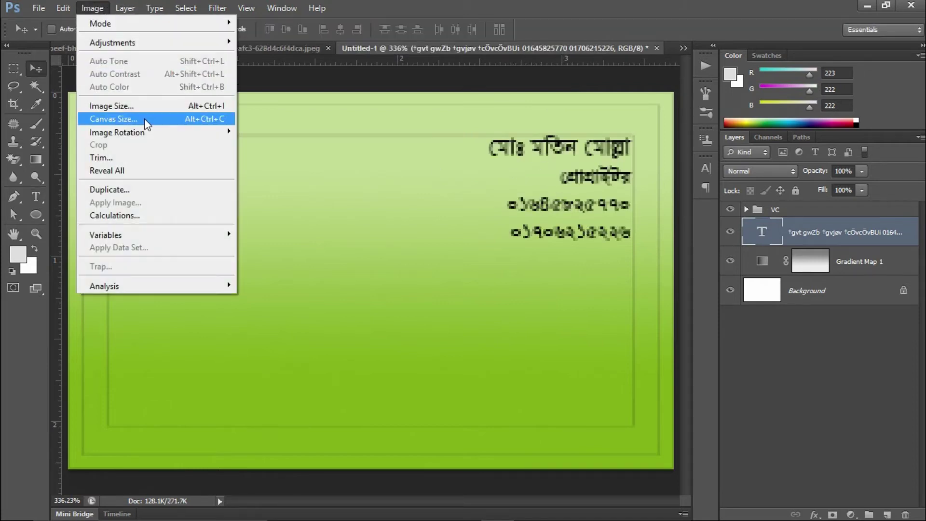
pyautogui.click(140, 106)
pyautogui.doubleClick(415, 239)
pyautogui.write('300')
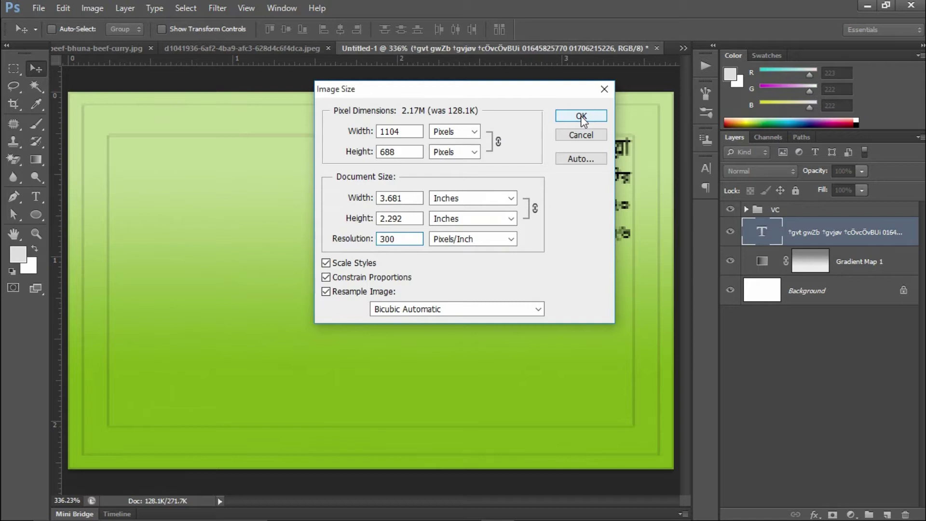
pyautogui.click(582, 117)
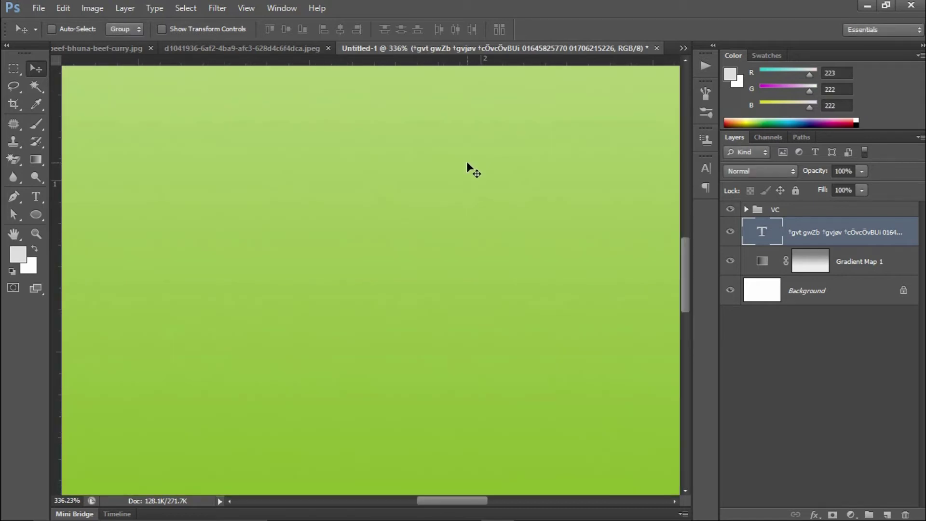
pyautogui.hotkey('ctrl', '0')
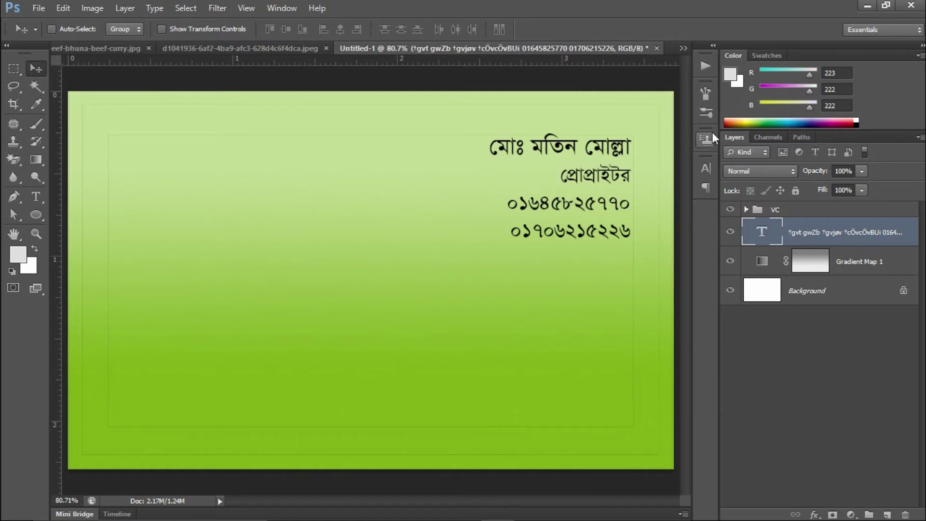
pyautogui.click(704, 169)
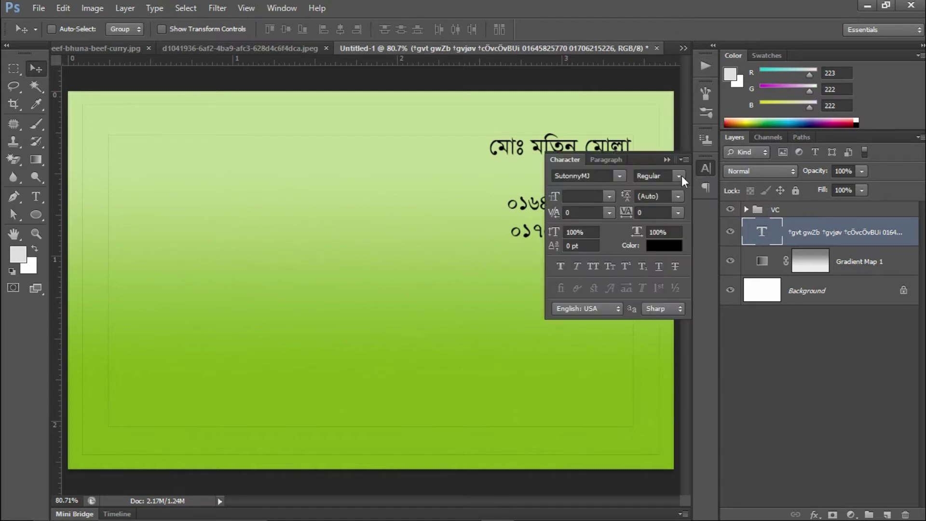
pyautogui.moveTo(638, 155); pyautogui.dragTo(417, 149)
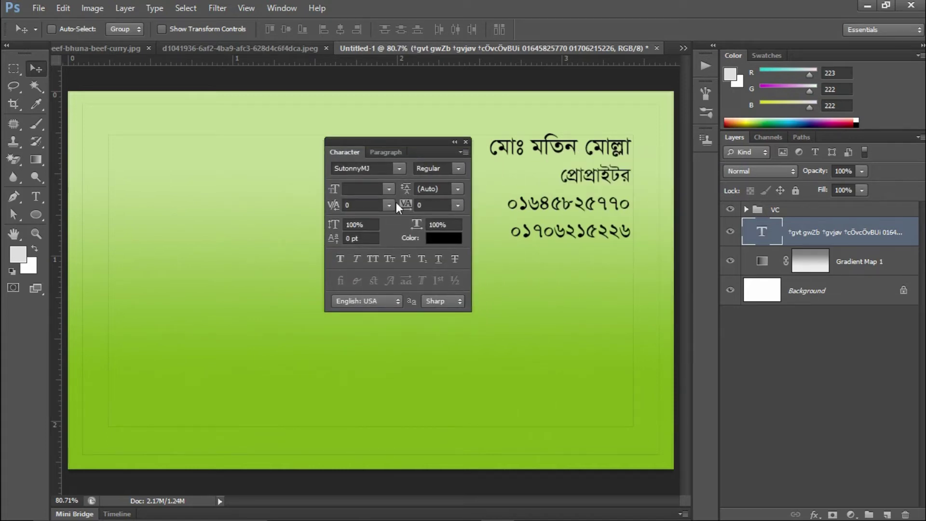
pyautogui.click(281, 8)
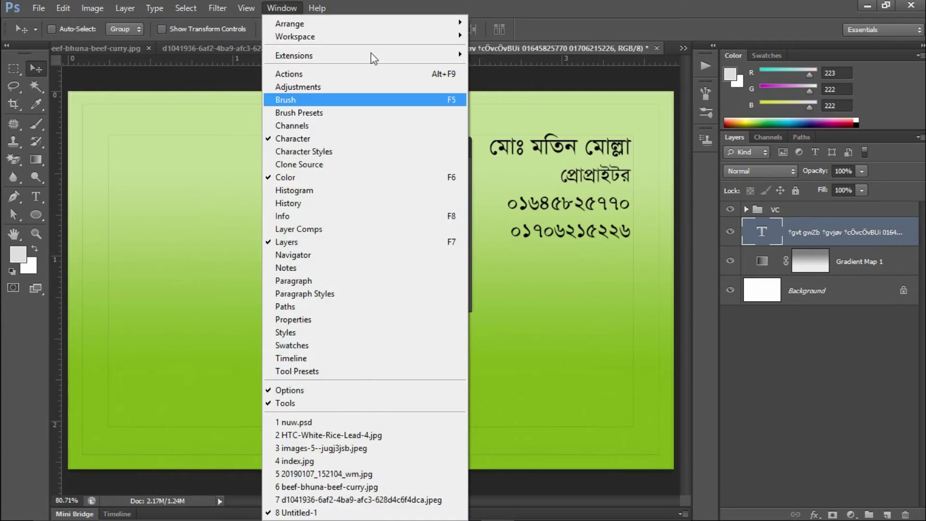
pyautogui.click(460, 5)
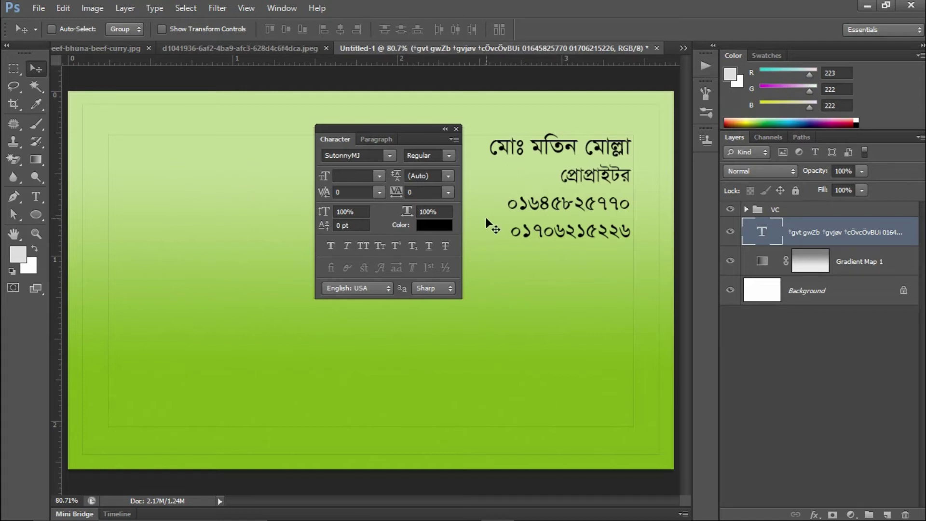
# Make the Bengali name line bold
pyautogui.press('t')
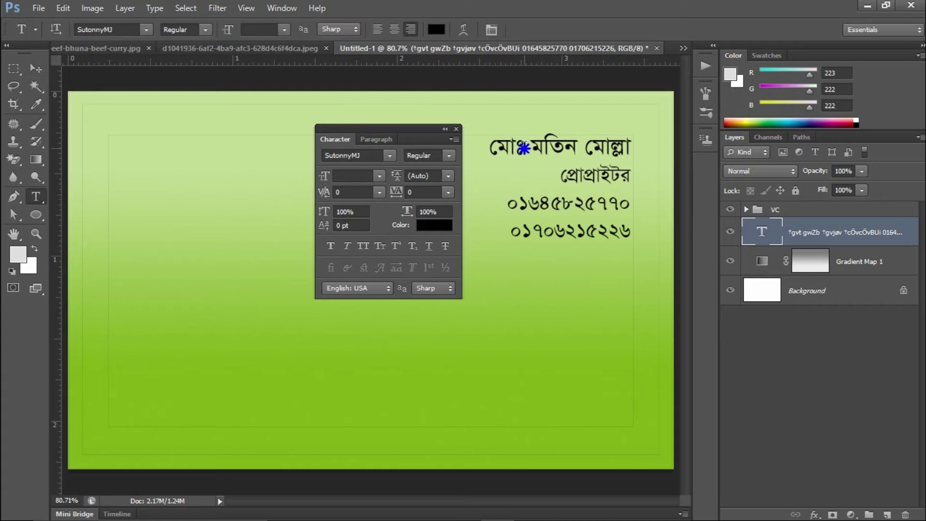
pyautogui.click(525, 148)
pyautogui.tripleClick(565, 147)
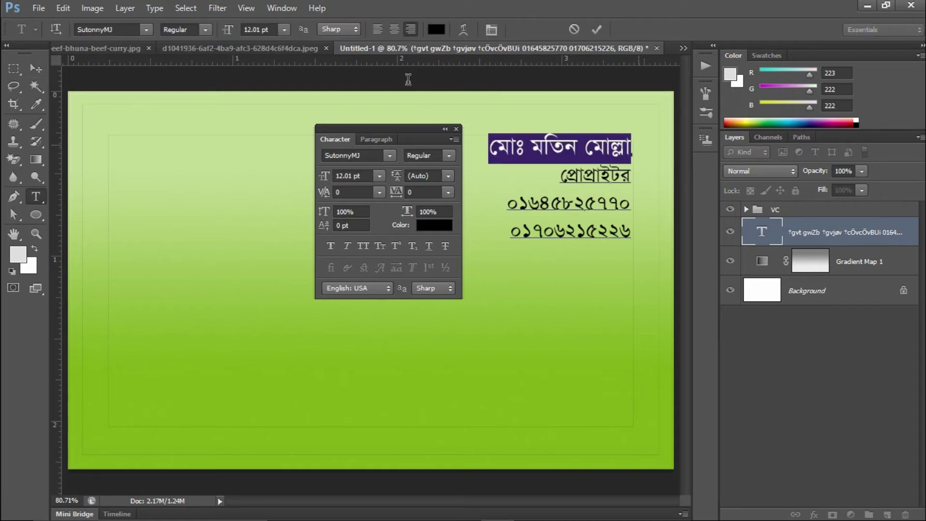
pyautogui.click(191, 29)
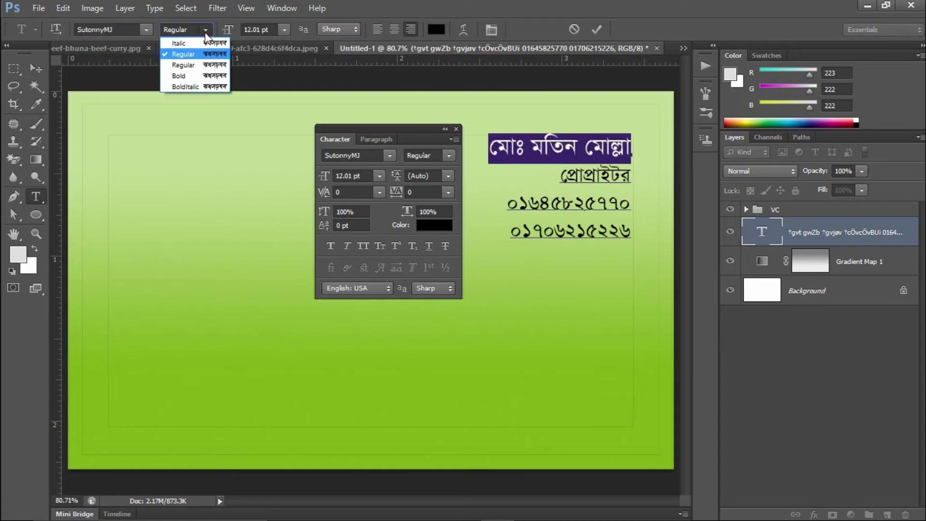
pyautogui.click(179, 75)
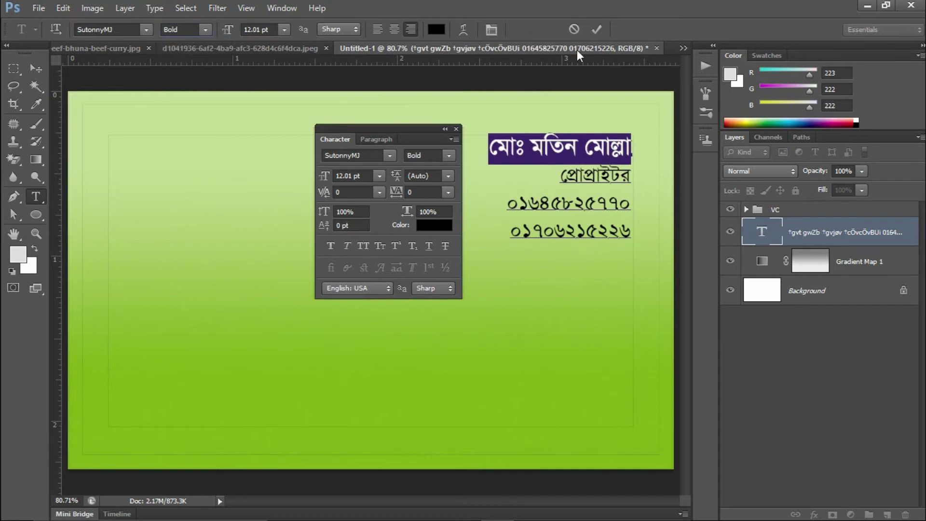
pyautogui.click(597, 29)
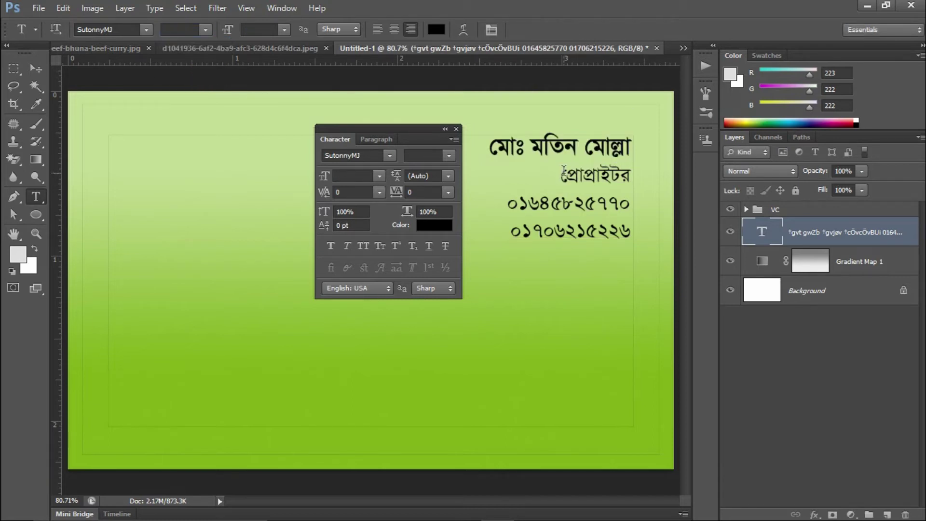
# Set the leading of the title and both phone-number lines to 9 pt
pyautogui.click(562, 174)
pyautogui.moveTo(562, 172); pyautogui.dragTo(645, 234)
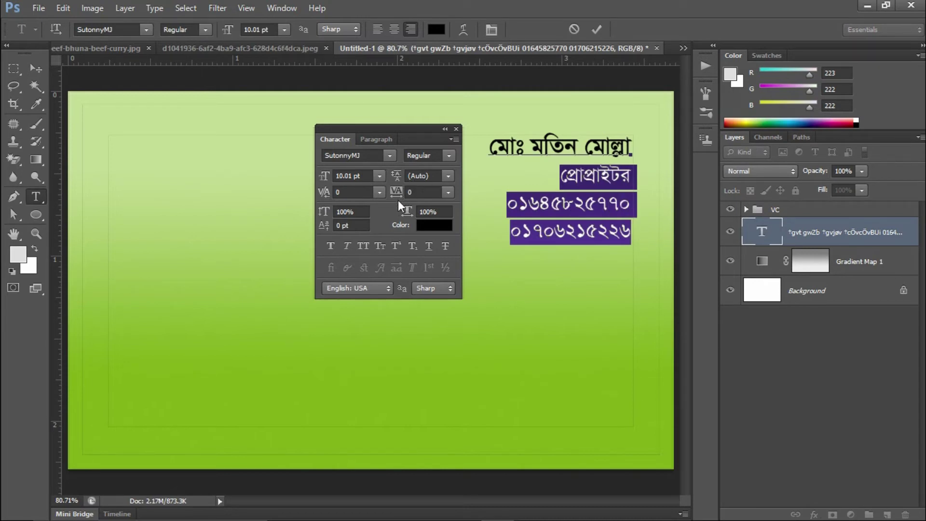
pyautogui.click(447, 176)
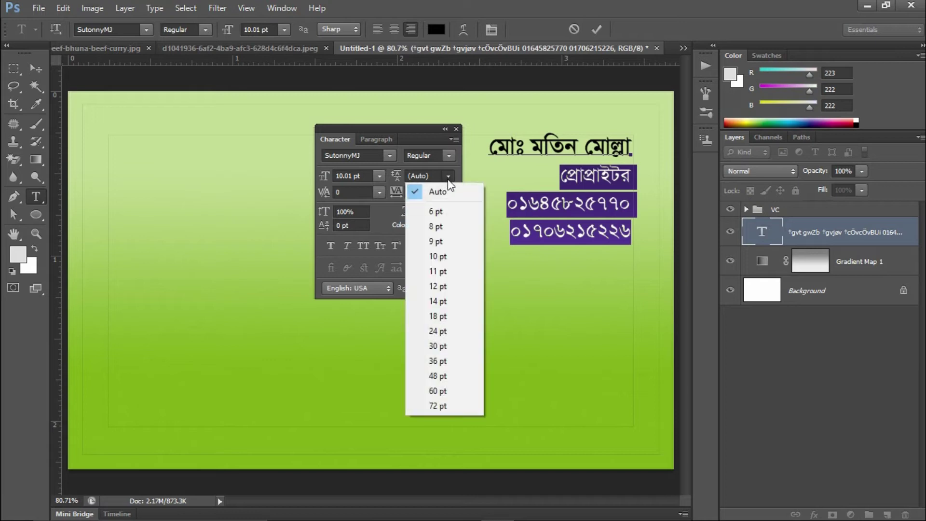
pyautogui.click(447, 211)
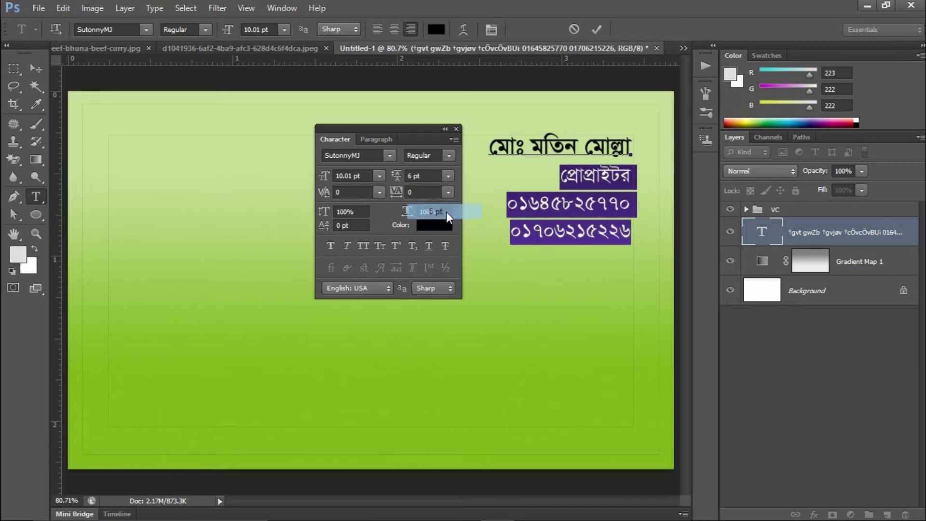
pyautogui.click(447, 178)
pyautogui.click(445, 298)
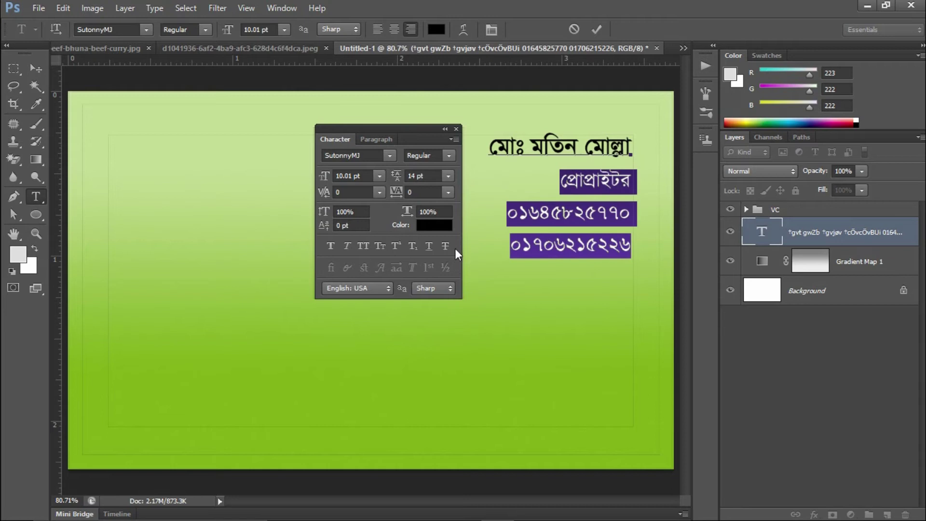
pyautogui.click(450, 153)
pyautogui.click(447, 177)
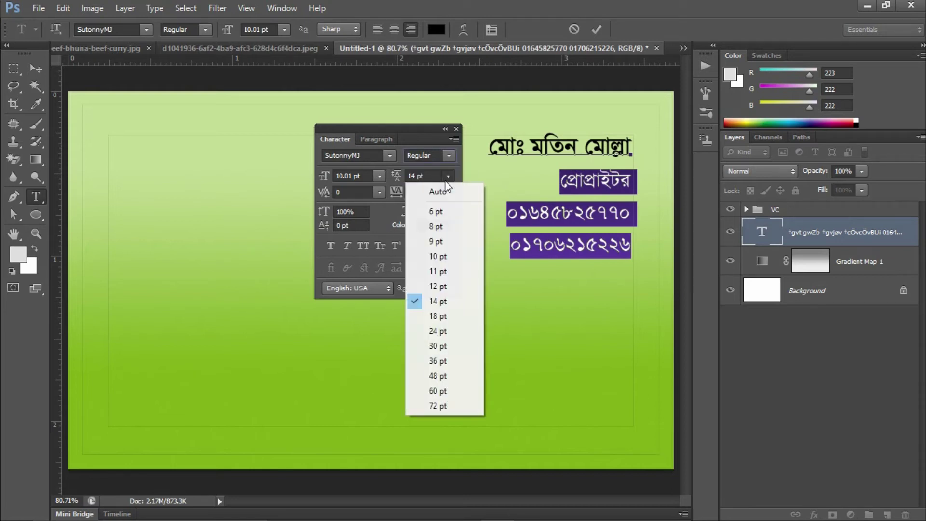
pyautogui.click(444, 257)
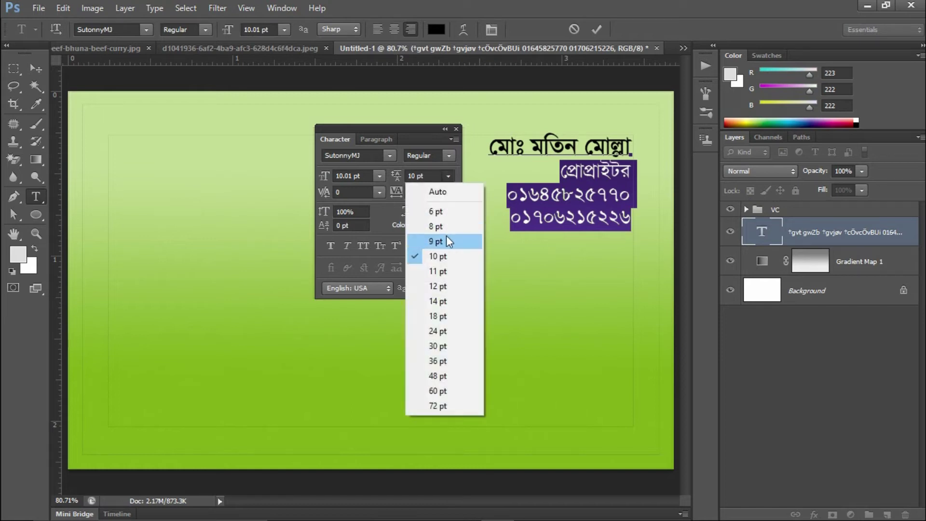
pyautogui.click(447, 241)
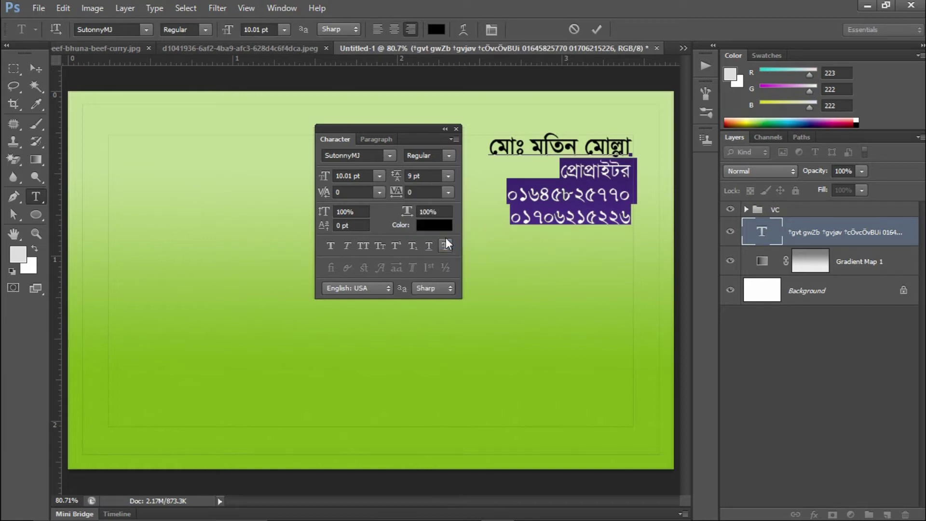
pyautogui.click(597, 30)
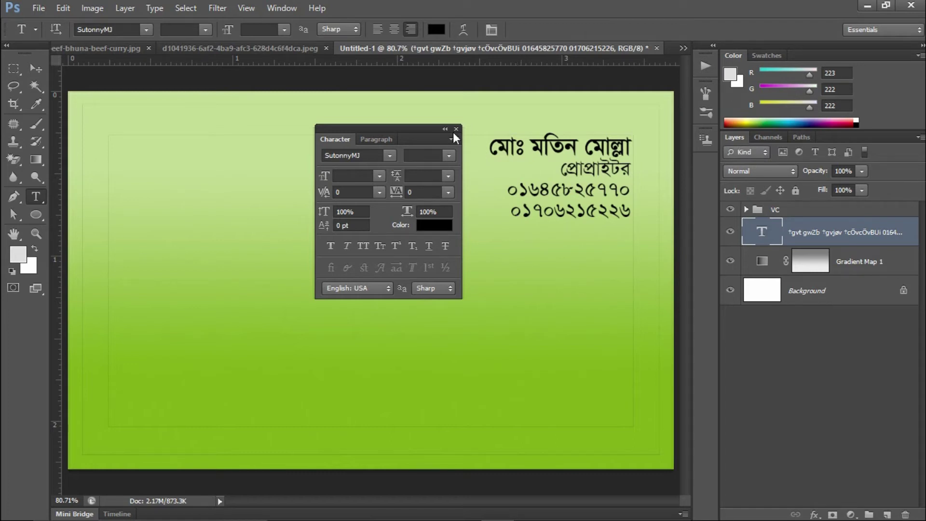
# Bring the restaurant title সেলফী রেষ্টুরেন্ট from nuw.psd and scale it up large
pyautogui.moveTo(468, 130)
pyautogui.mouseDown()
pyautogui.moveTo(576, 215)
pyautogui.moveTo(537, 196)
pyautogui.mouseUp()
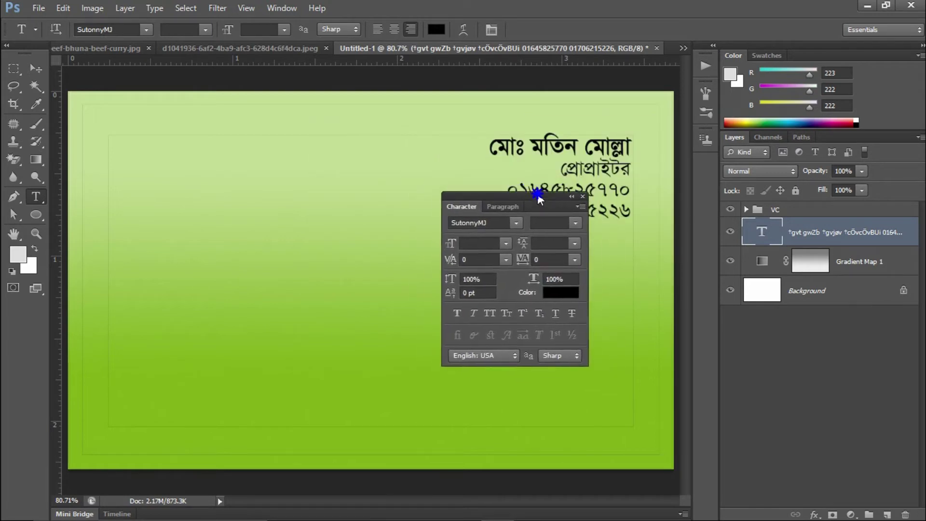
pyautogui.click(684, 47)
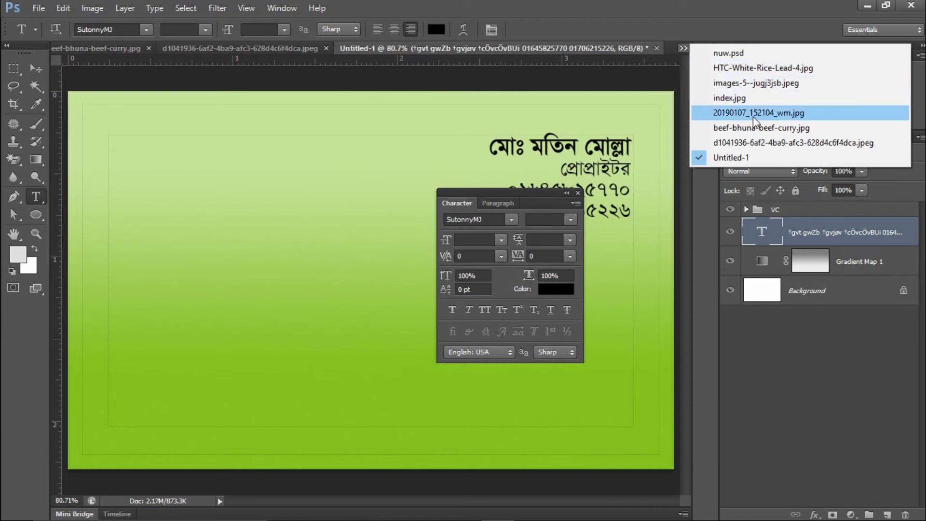
pyautogui.click(729, 53)
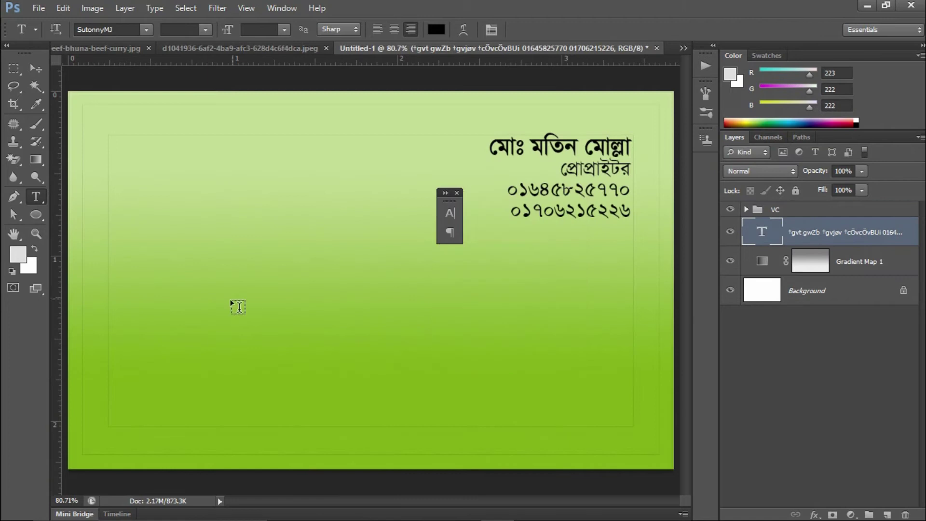
pyautogui.click(251, 322)
pyautogui.hotkey('ctrl', 'v')
pyautogui.hotkey('ctrl', 'Return')
pyautogui.hotkey('ctrl', 't')
pyautogui.moveTo(262, 324); pyautogui.dragTo(569, 232)
pyautogui.press('Return')
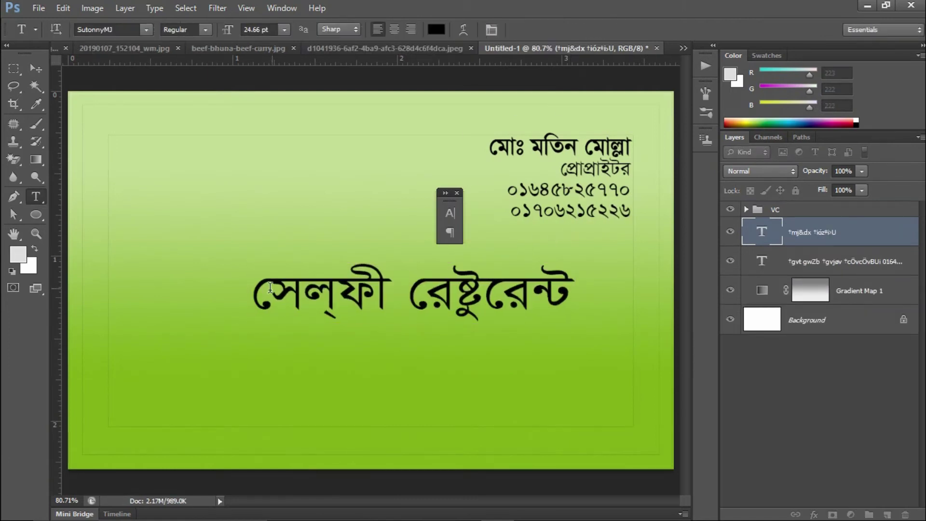
# Paste the two-line food description from nuw.psd below the title
pyautogui.click(684, 48)
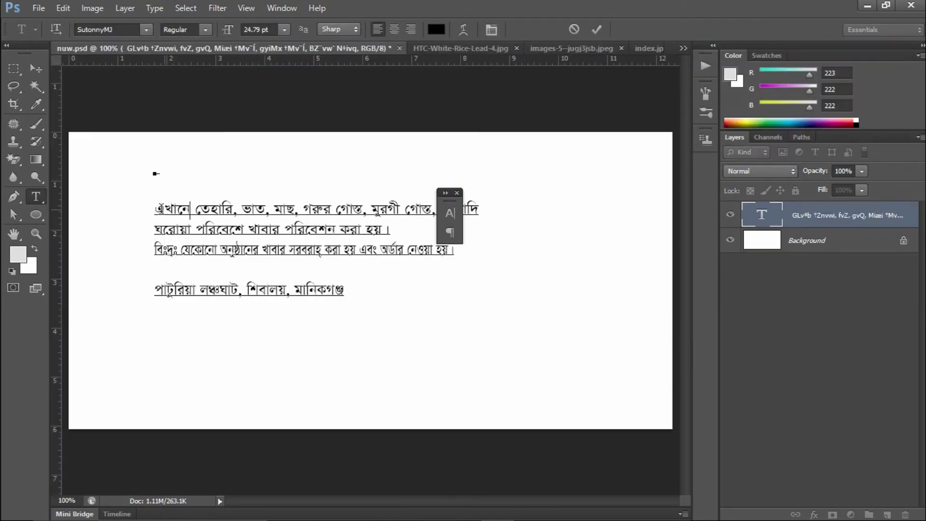
pyautogui.moveTo(155, 210)
pyautogui.mouseDown()
pyautogui.moveTo(590, 205)
pyautogui.moveTo(401, 231)
pyautogui.mouseUp()
pyautogui.click(450, 213)
pyautogui.click(184, 215)
pyautogui.press('BackSpace')
pyautogui.click(684, 48)
pyautogui.click(731, 158)
pyautogui.click(221, 378)
pyautogui.hotkey('ctrl', 'v')
pyautogui.click(598, 29)
# Cut the order notice line from nuw.psd and paste it below the description
pyautogui.click(684, 48)
pyautogui.click(753, 48)
pyautogui.moveTo(155, 229); pyautogui.dragTo(476, 232)
pyautogui.hotkey('ctrl', 'x')
pyautogui.click(597, 29)
pyautogui.click(684, 48)
pyautogui.click(731, 158)
pyautogui.click(248, 432)
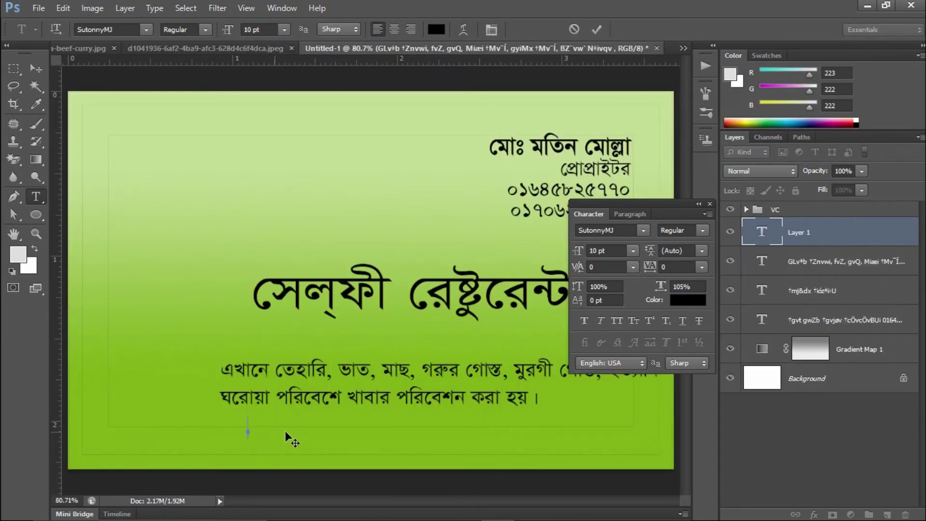
pyautogui.hotkey('ctrl', 'v')
pyautogui.click(597, 29)
# Cut the address line from nuw.psd and paste it at the card's bottom-left
pyautogui.click(684, 48)
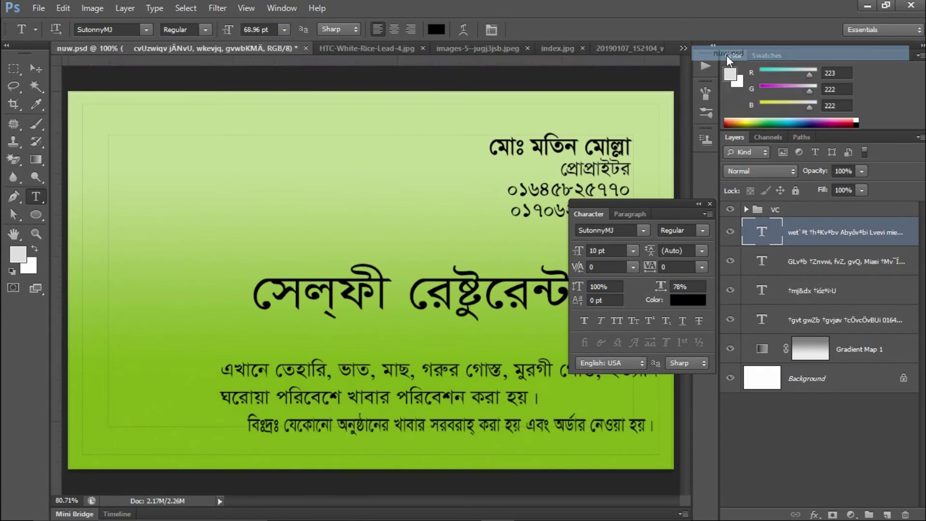
pyautogui.click(727, 55)
pyautogui.moveTo(155, 270); pyautogui.dragTo(368, 270)
pyautogui.hotkey('ctrl', 'x')
pyautogui.click(683, 48)
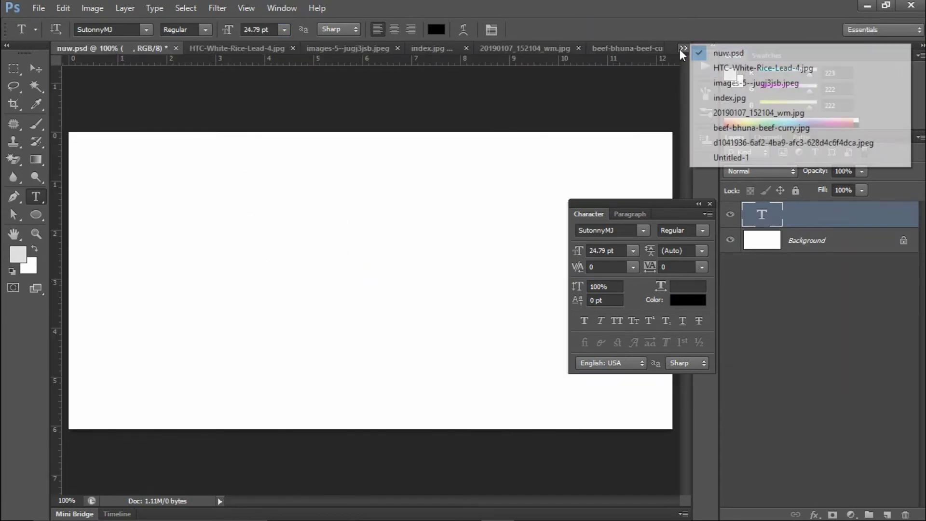
pyautogui.click(731, 155)
pyautogui.click(186, 449)
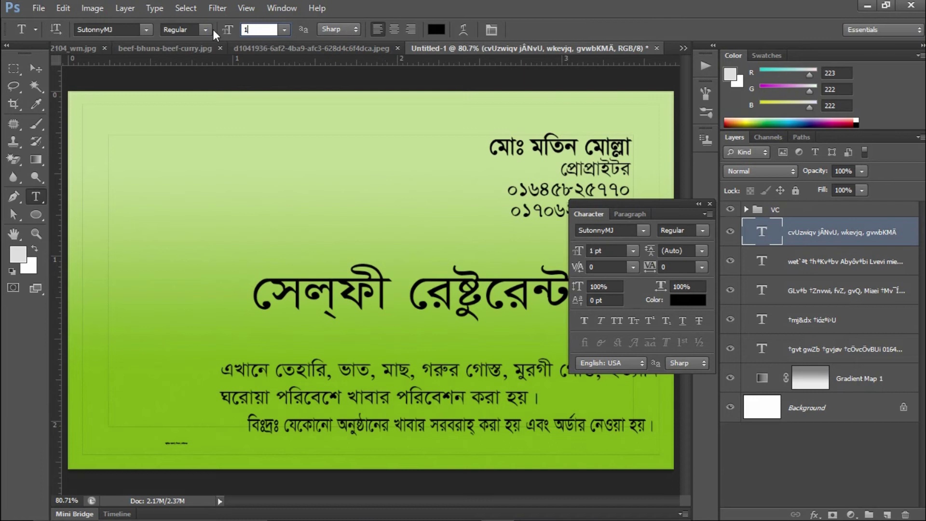
pyautogui.hotkey('ctrl', 'v')
pyautogui.hotkey('ctrl', 'Return')
pyautogui.press('v')
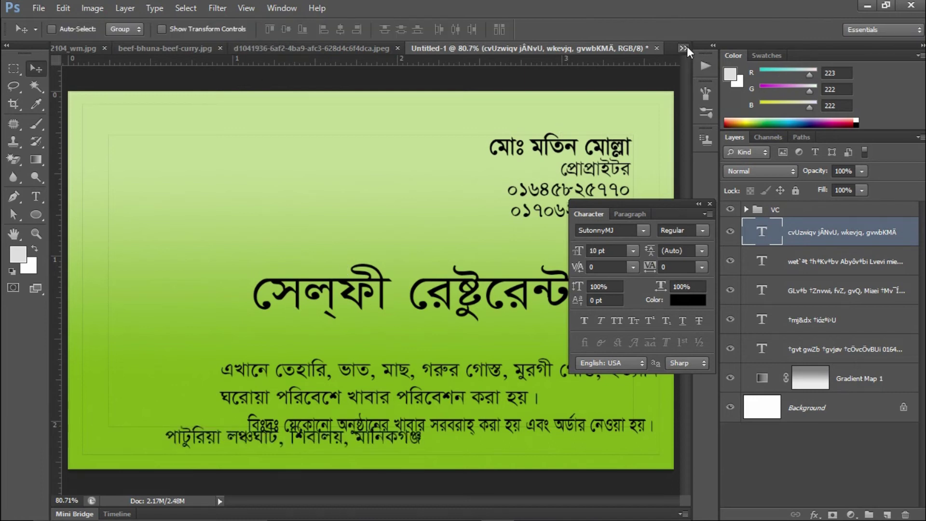
# Close nuw.psd without saving
pyautogui.click(684, 48)
pyautogui.click(726, 54)
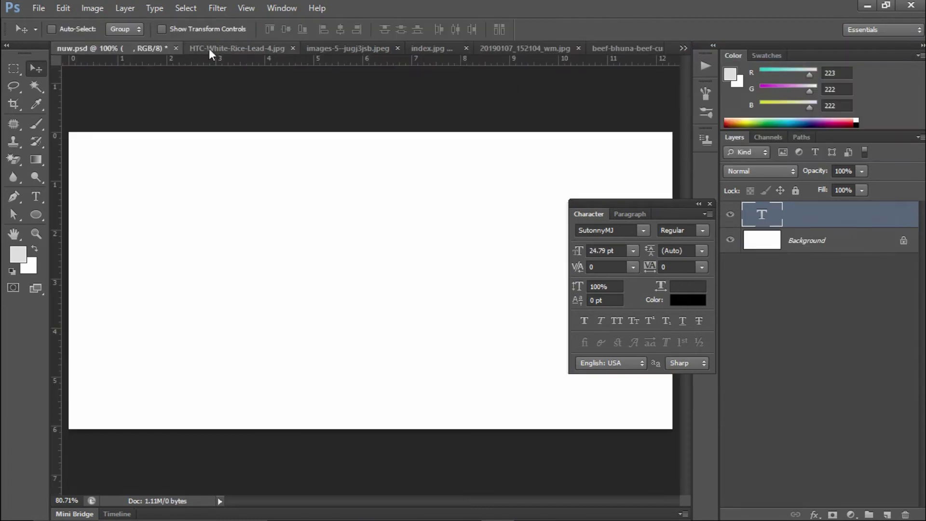
pyautogui.click(176, 48)
pyautogui.click(474, 210)
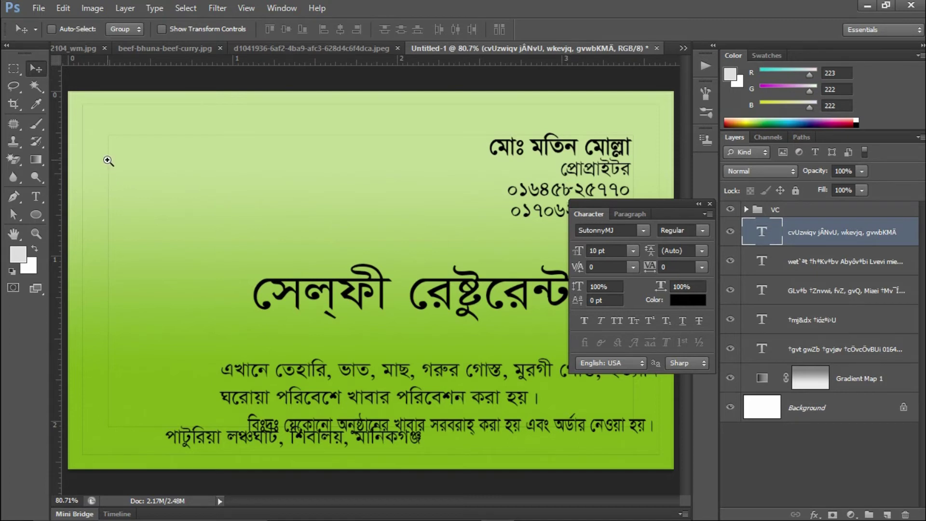
pyautogui.scroll(1, 118, 169)
pyautogui.scroll(1, 135, 187)
pyautogui.scroll(1, 144, 192)
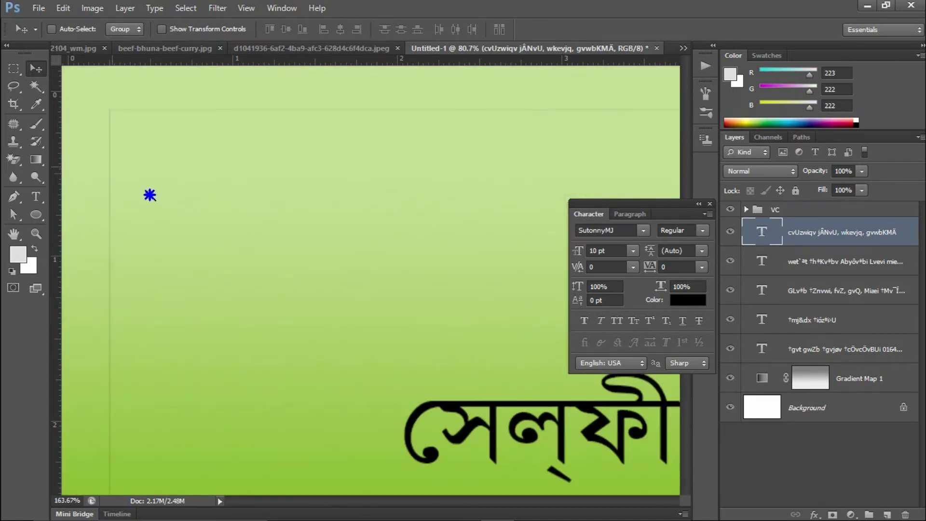
pyautogui.scroll(-1, 221, 188)
pyautogui.hscroll(1, 240, 192)
pyautogui.click(35, 215)
# Draw a rounded rectangle near the card's top-left
pyautogui.click(97, 211)
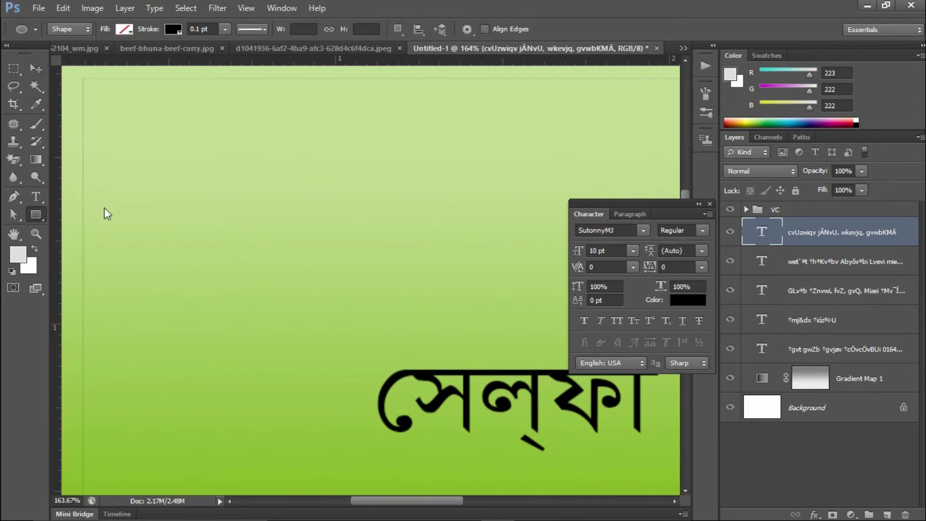
pyautogui.click(37, 216)
pyautogui.click(84, 225)
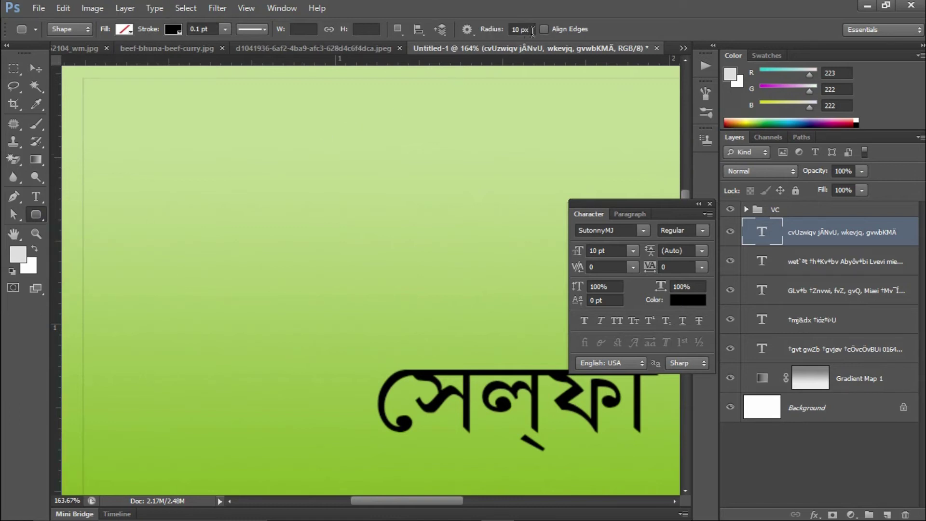
pyautogui.moveTo(126, 158)
pyautogui.mouseDown()
pyautogui.moveTo(284, 232)
pyautogui.moveTo(302, 256)
pyautogui.mouseUp()
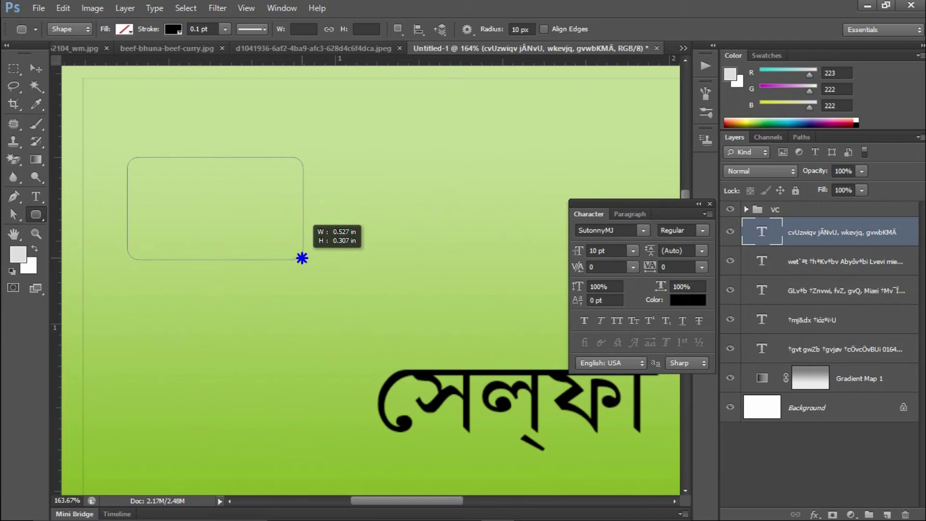
pyautogui.moveTo(302, 259); pyautogui.dragTo(304, 258)
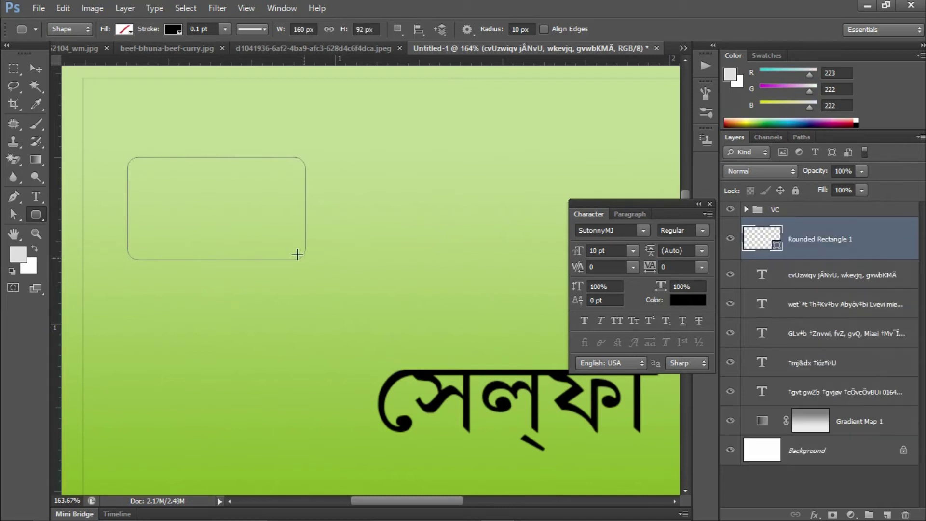
# Give the rounded rectangle no stroke and a solid black fill
pyautogui.click(176, 30)
pyautogui.click(124, 56)
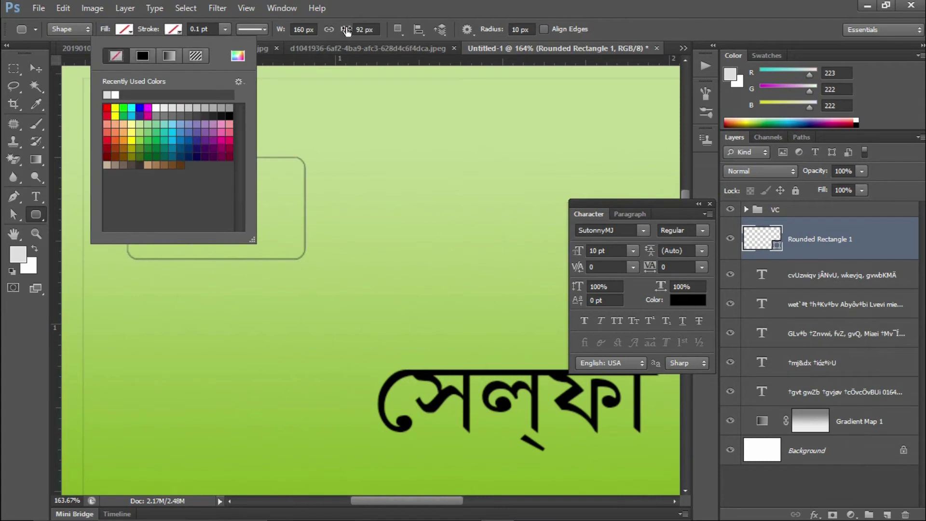
pyautogui.click(412, 12)
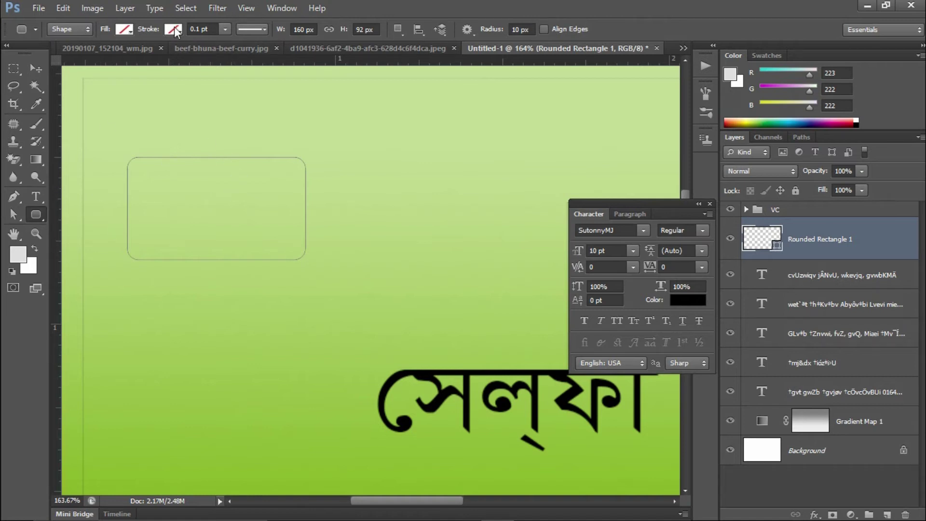
pyautogui.click(121, 30)
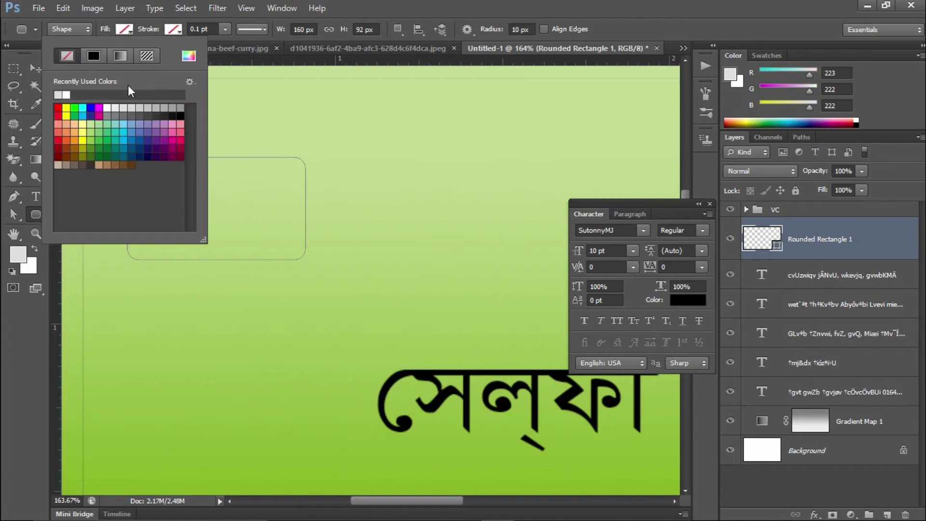
pyautogui.click(97, 58)
pyautogui.click(115, 42)
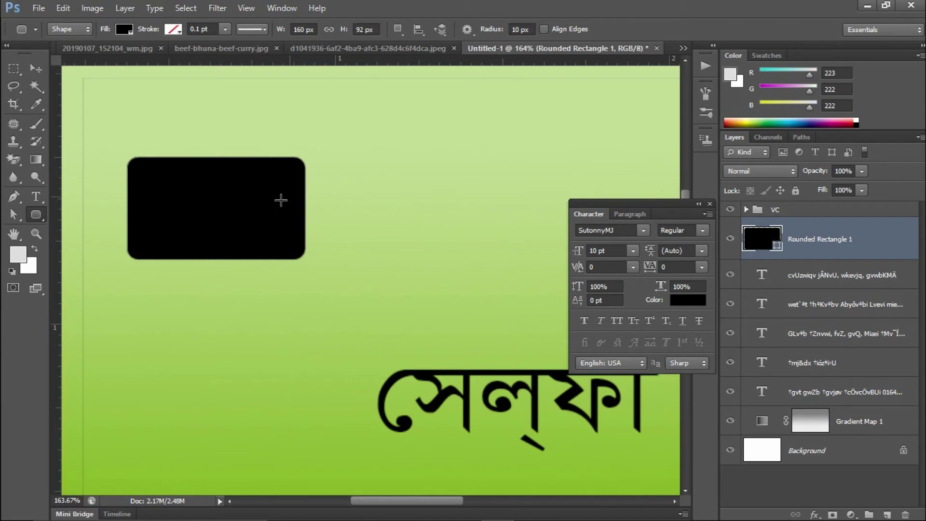
# Zoom out and move the black rectangle into the card's top-left corner
pyautogui.press('v')
pyautogui.hotkey('ctrl', '-')
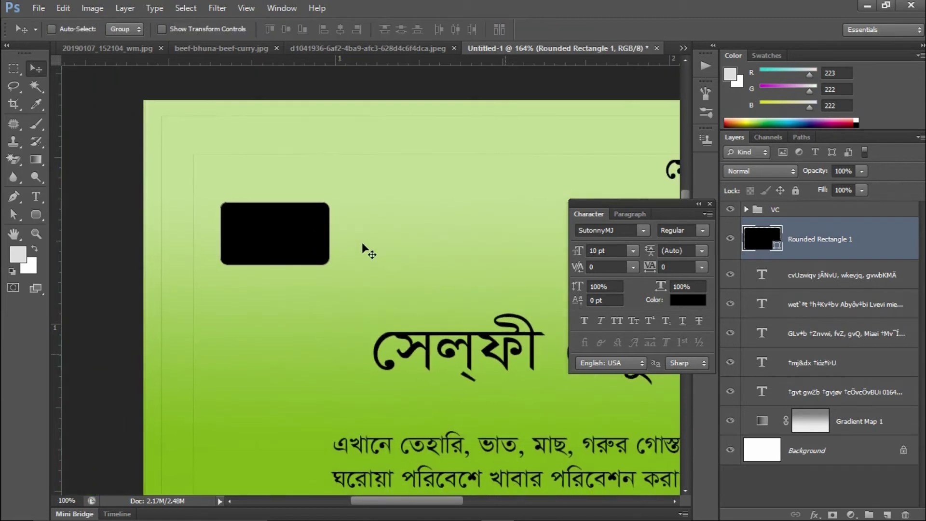
pyautogui.hotkey('ctrl', '-')
pyautogui.moveTo(209, 209); pyautogui.dragTo(196, 185)
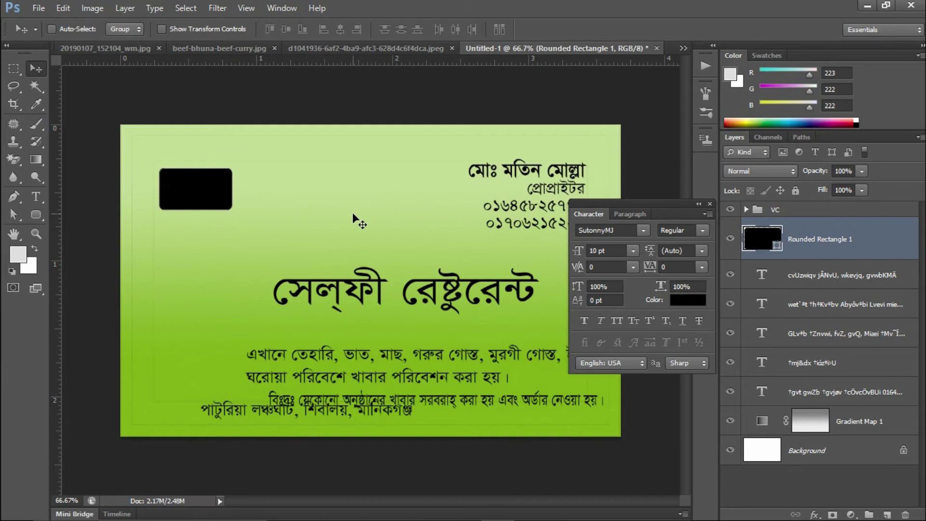
pyautogui.click(680, 44)
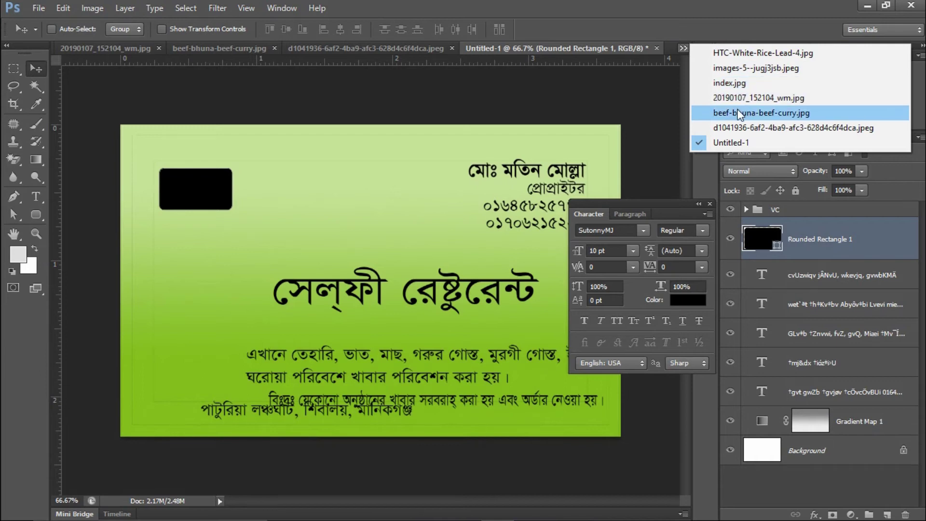
pyautogui.click(195, 194)
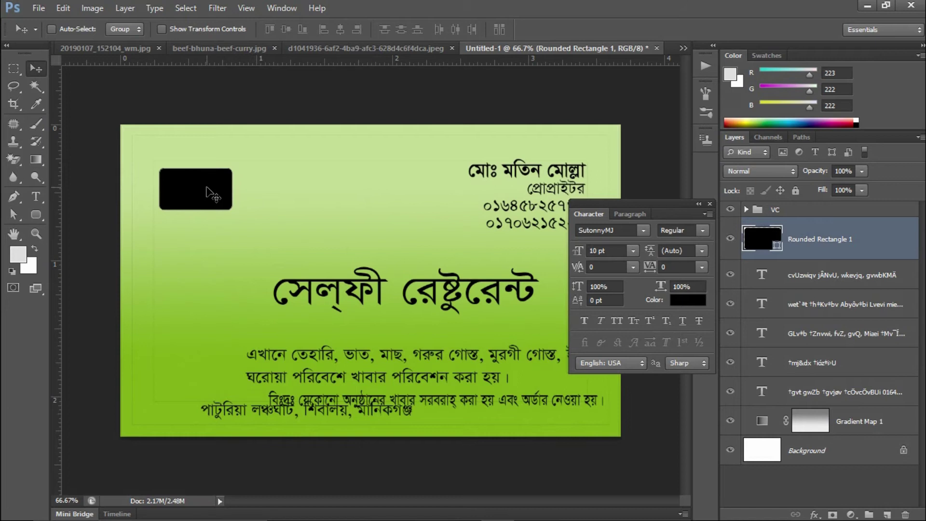
# Duplicate the rectangle into six copies arranged in a three-by-two grid
pyautogui.hotkey('ctrl', 'j')
pyautogui.hotkey('ctrl', 'j')
pyautogui.hotkey('ctrl', 'j')
pyautogui.moveTo(211, 194); pyautogui.dragTo(207, 241)
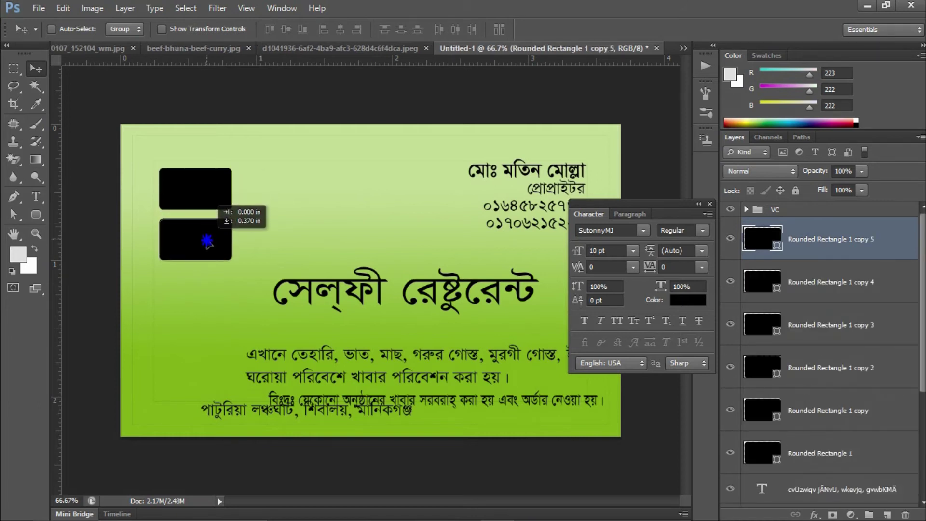
pyautogui.hotkey('ctrl', 'z')
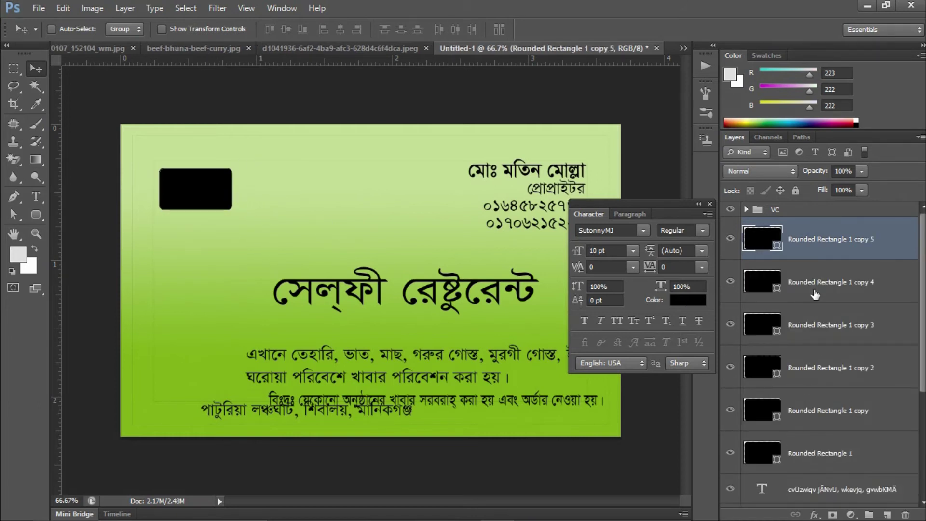
pyautogui.keyDown('shift'); pyautogui.click(825, 411); pyautogui.keyUp('shift')
pyautogui.moveTo(195, 189)
pyautogui.mouseDown()
pyautogui.moveTo(195, 240)
pyautogui.moveTo(368, 248)
pyautogui.moveTo(369, 191)
pyautogui.moveTo(279, 189)
pyautogui.mouseUp()
pyautogui.keyDown('ctrl'); pyautogui.click(813, 413); pyautogui.keyUp('ctrl')
pyautogui.keyDown('ctrl'); pyautogui.click(812, 366); pyautogui.keyUp('ctrl')
pyautogui.keyDown('ctrl'); pyautogui.click(800, 325); pyautogui.keyUp('ctrl')
pyautogui.keyDown('ctrl'); pyautogui.click(819, 286); pyautogui.keyUp('ctrl')
pyautogui.scroll(-2, 731, 289)
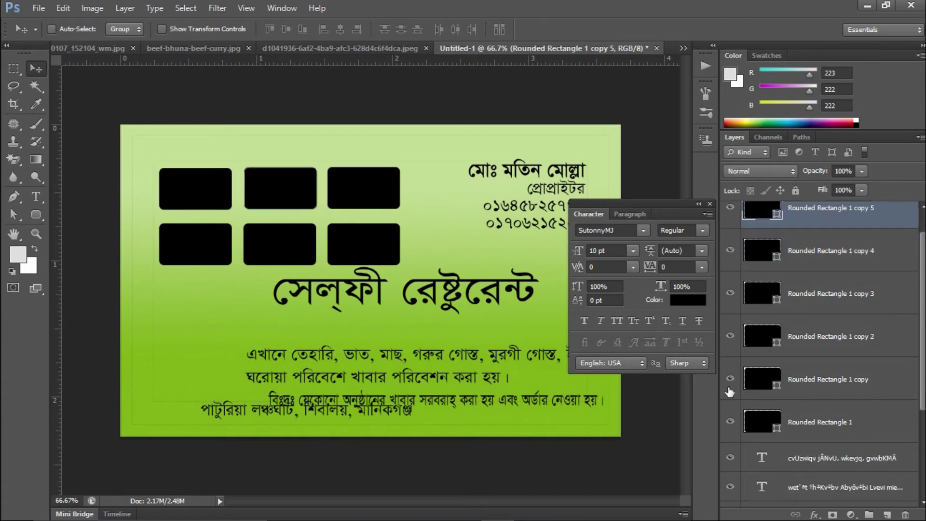
pyautogui.click(815, 380)
pyautogui.keyDown('shift'); pyautogui.click(816, 424); pyautogui.keyUp('shift')
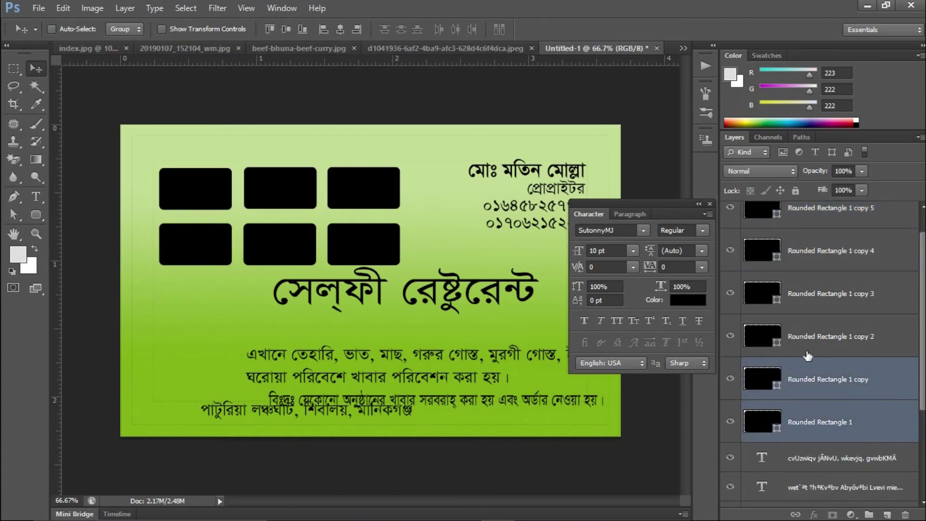
# Move the copy 5 layer below copy 3 and select all six rectangle layers
pyautogui.moveTo(820, 212); pyautogui.dragTo(825, 325)
pyautogui.keyDown('shift'); pyautogui.click(820, 352); pyautogui.keyUp('shift')
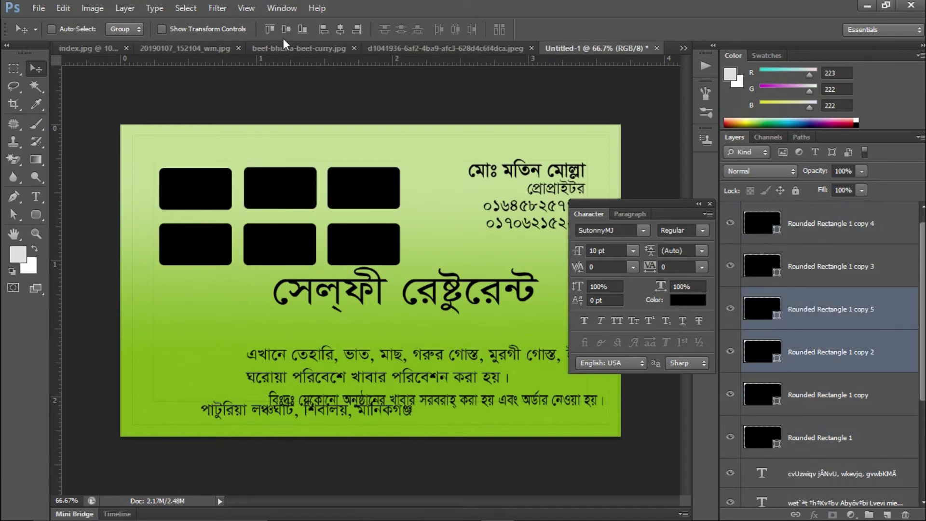
pyautogui.click(815, 266)
pyautogui.keyDown('shift'); pyautogui.click(816, 223); pyautogui.keyUp('shift')
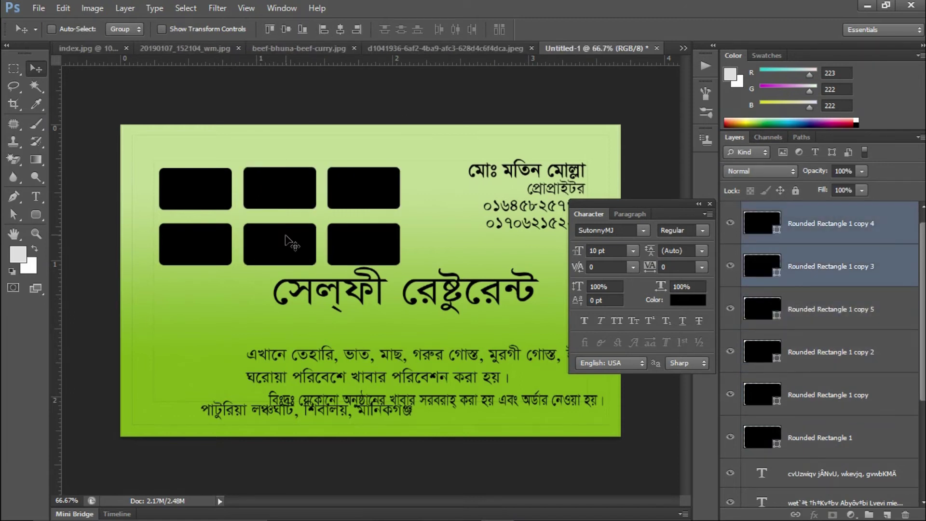
pyautogui.scroll(-1, 820, 396)
pyautogui.keyDown('shift'); pyautogui.click(819, 406); pyautogui.keyUp('shift')
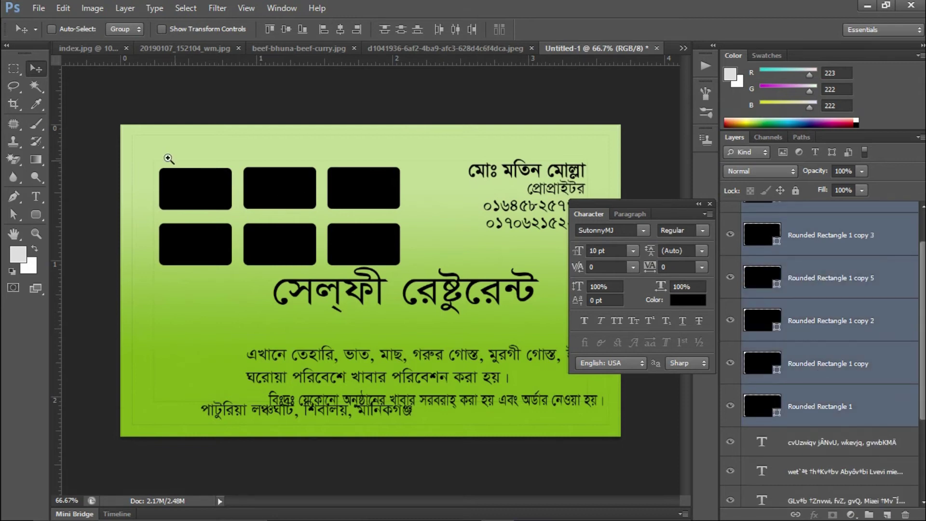
pyautogui.scroll(3, 197, 186)
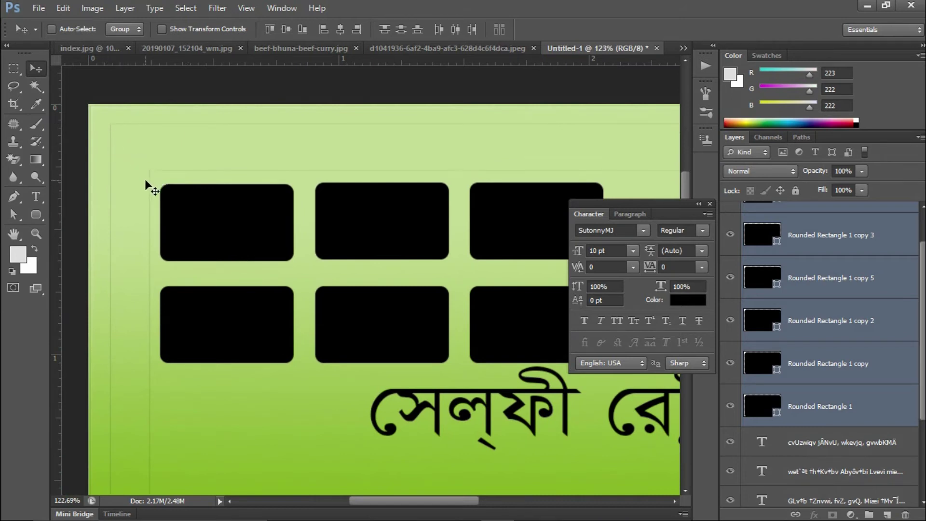
# Shift the six-rectangle grid slightly up and left together
pyautogui.moveTo(186, 214); pyautogui.dragTo(176, 199)
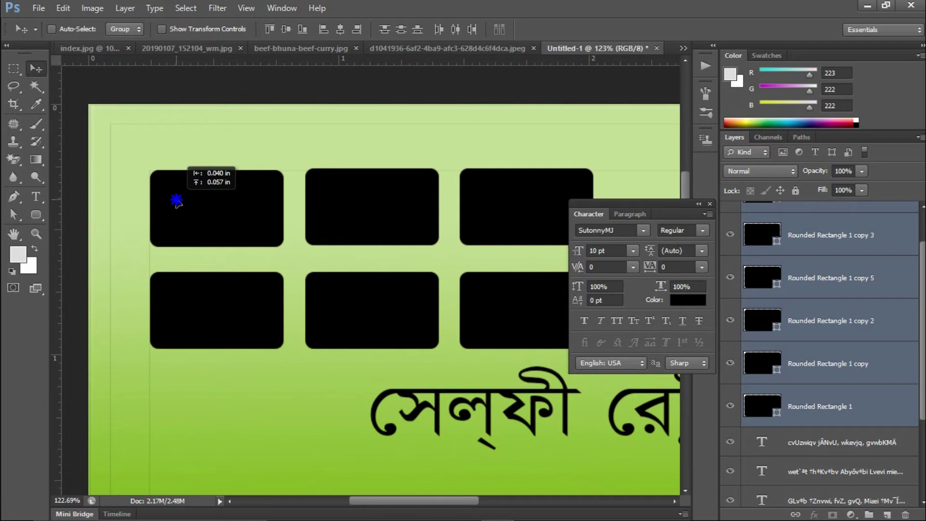
pyautogui.moveTo(176, 199); pyautogui.dragTo(177, 199)
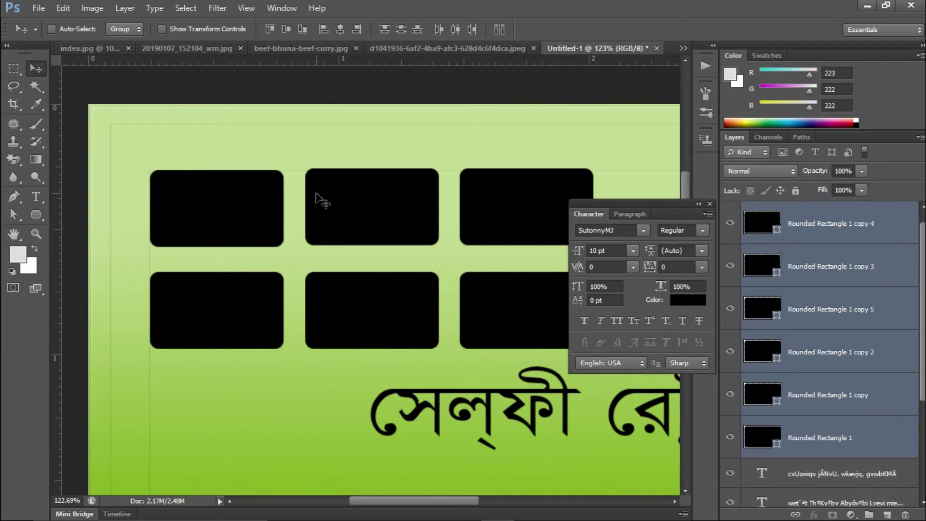
pyautogui.scroll(-1, 269, 209)
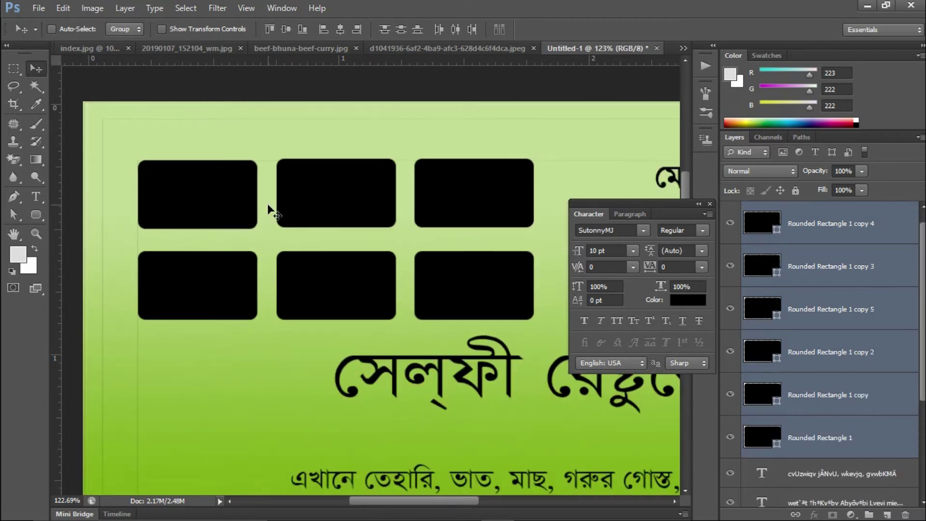
pyautogui.scroll(-4, 269, 208)
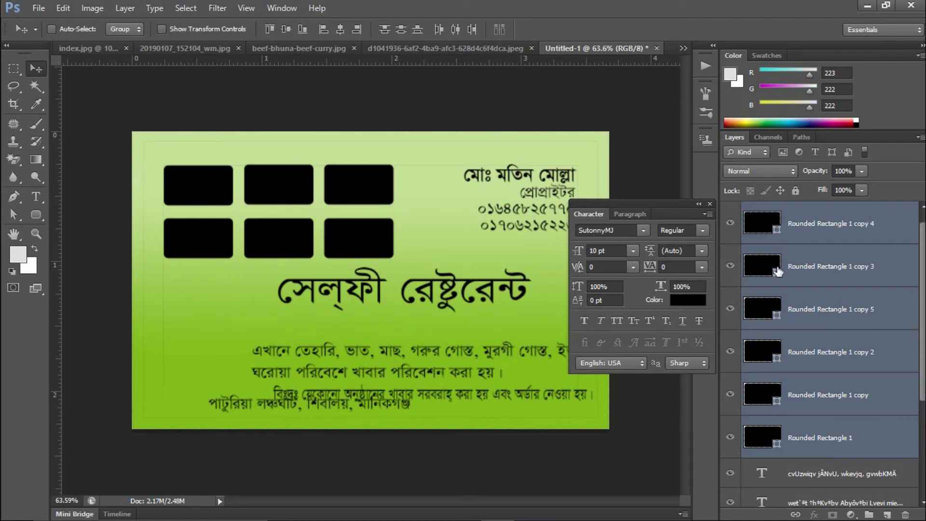
pyautogui.scroll(1, 846, 263)
pyautogui.click(844, 254)
pyautogui.scroll(-2, 777, 268)
# Paste the rice photo into the card and scale it over the first rounded rectangle
pyautogui.click(729, 363)
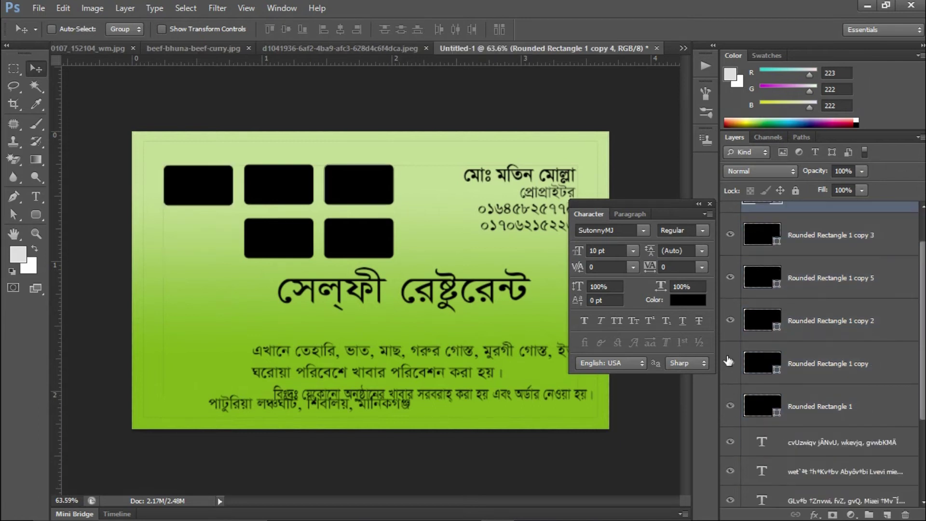
pyautogui.click(684, 48)
pyautogui.click(772, 51)
pyautogui.hotkey('ctrl', 'a')
pyautogui.hotkey('ctrl', 'shift', 'Tab')
pyautogui.click(719, 399)
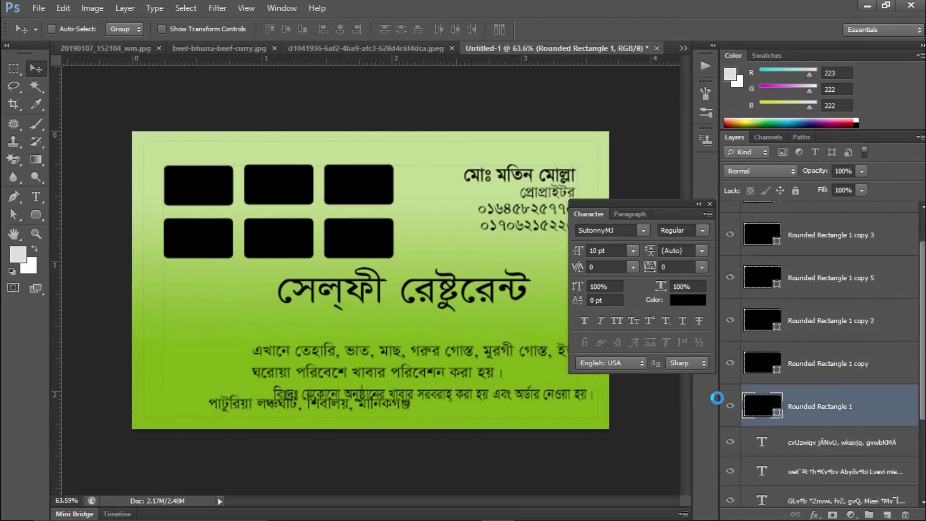
pyautogui.hotkey('ctrl', 'v')
pyautogui.hotkey('ctrl', 't')
pyautogui.moveTo(133, 128)
pyautogui.mouseDown()
pyautogui.moveTo(461, 386)
pyautogui.moveTo(507, 403)
pyautogui.mouseUp()
pyautogui.moveTo(555, 424); pyautogui.dragTo(199, 187)
pyautogui.press('Return')
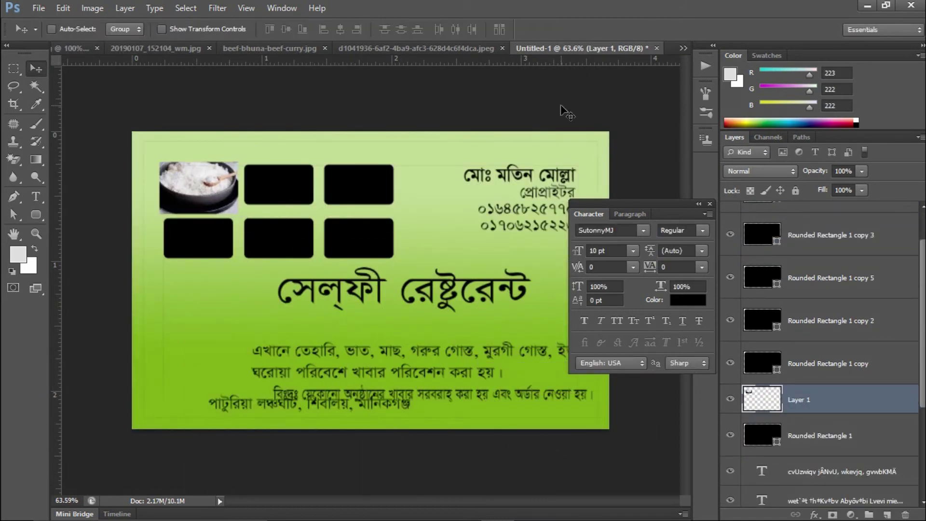
# Bring the chicken photo into the card, shrunk over the lower-left rectangle
pyautogui.click(719, 362)
pyautogui.click(683, 48)
pyautogui.click(715, 54)
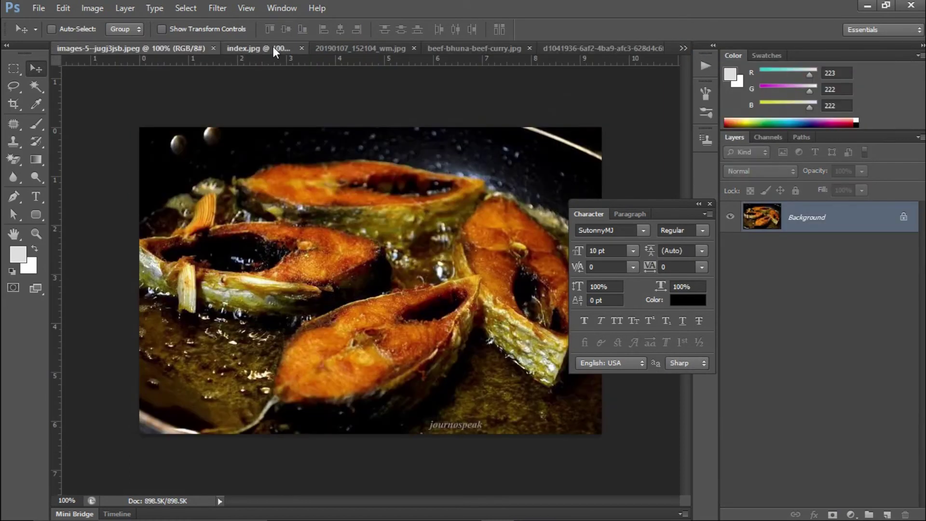
pyautogui.click(273, 50)
pyautogui.click(312, 48)
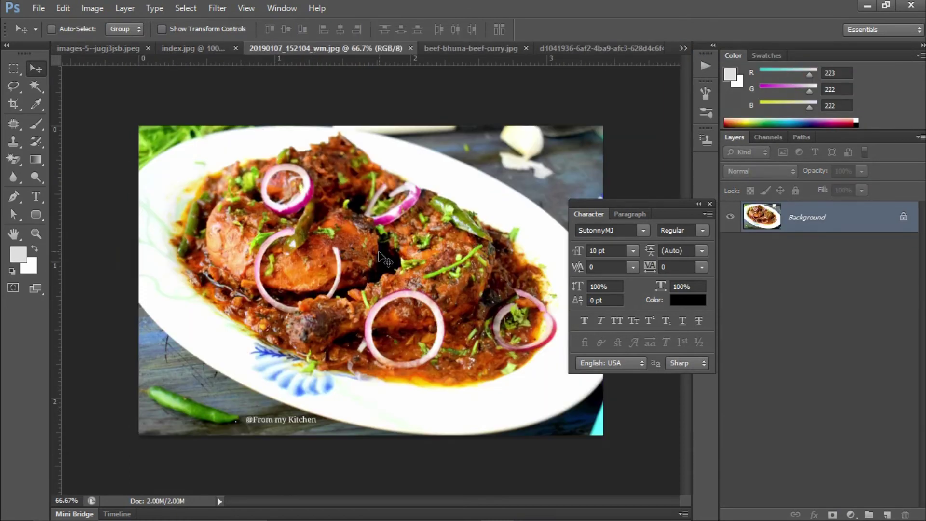
pyautogui.hotkey('ctrl', 'w')
pyautogui.click(683, 48)
pyautogui.click(713, 102)
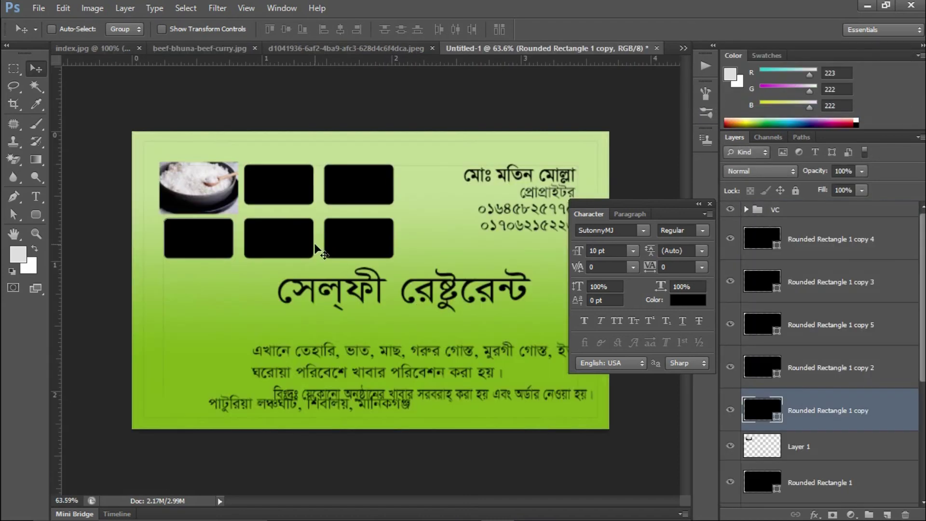
pyautogui.hotkey('ctrl', 'v')
pyautogui.hotkey('ctrl', 't')
pyautogui.moveTo(558, 128); pyautogui.dragTo(408, 255)
pyautogui.moveTo(355, 285); pyautogui.dragTo(179, 234)
pyautogui.press('Return')
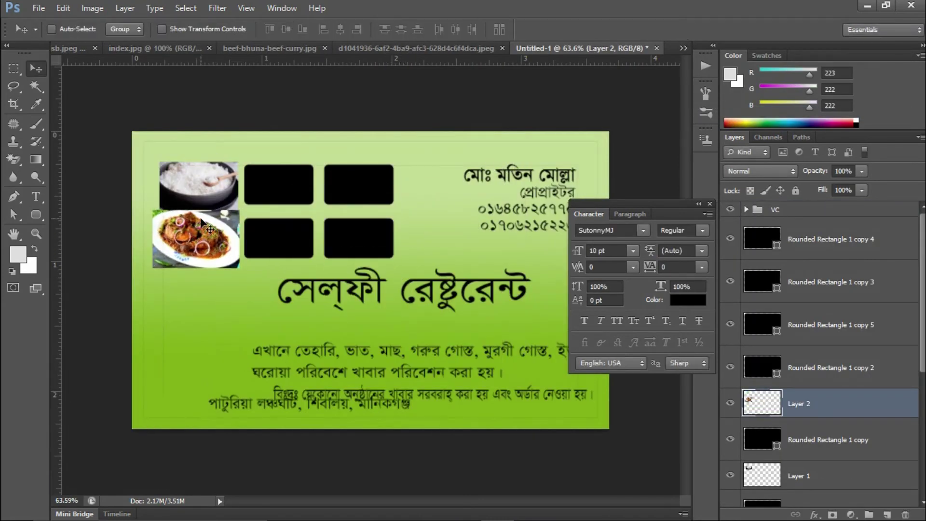
# Drag the beef curry photo into the card, shrunk to slot size beside the plate photo
pyautogui.click(729, 367)
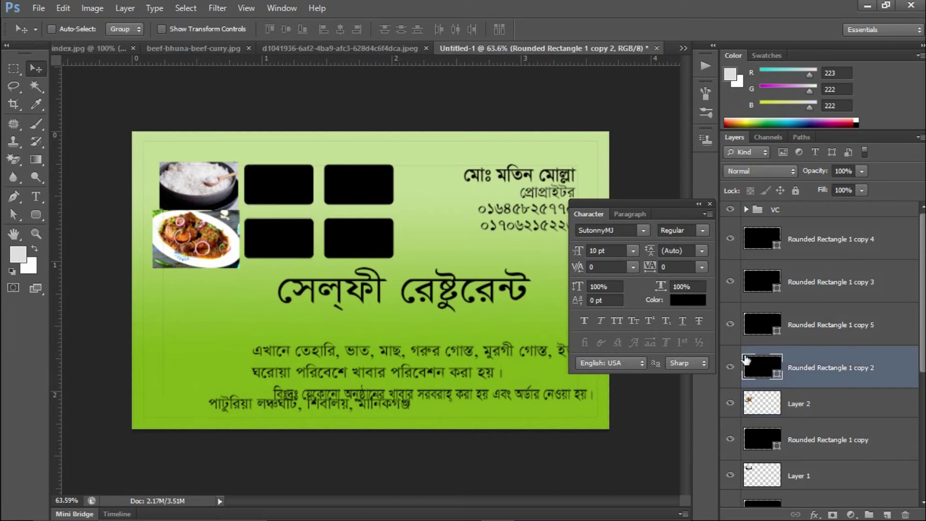
pyautogui.click(270, 48)
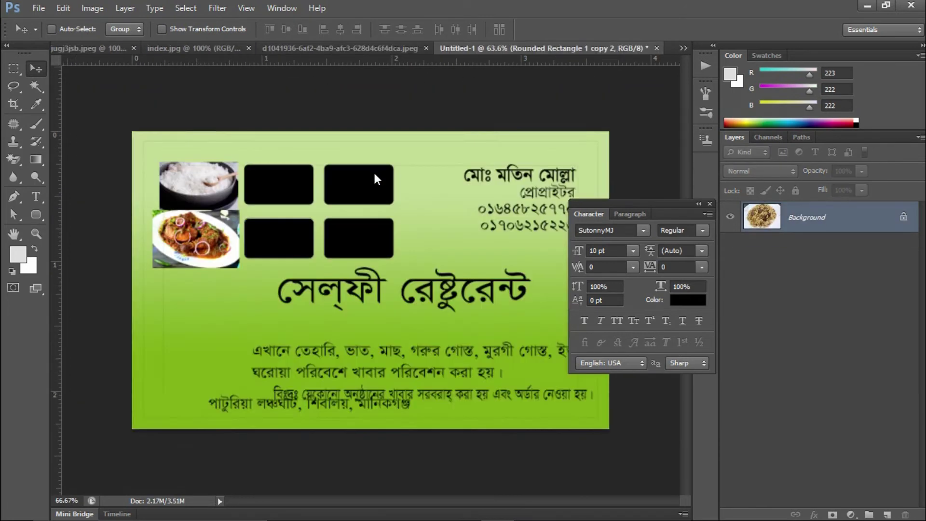
pyautogui.moveTo(449, 200); pyautogui.dragTo(421, 230)
pyautogui.hotkey('ctrl', 't')
pyautogui.moveTo(465, 371); pyautogui.dragTo(413, 309)
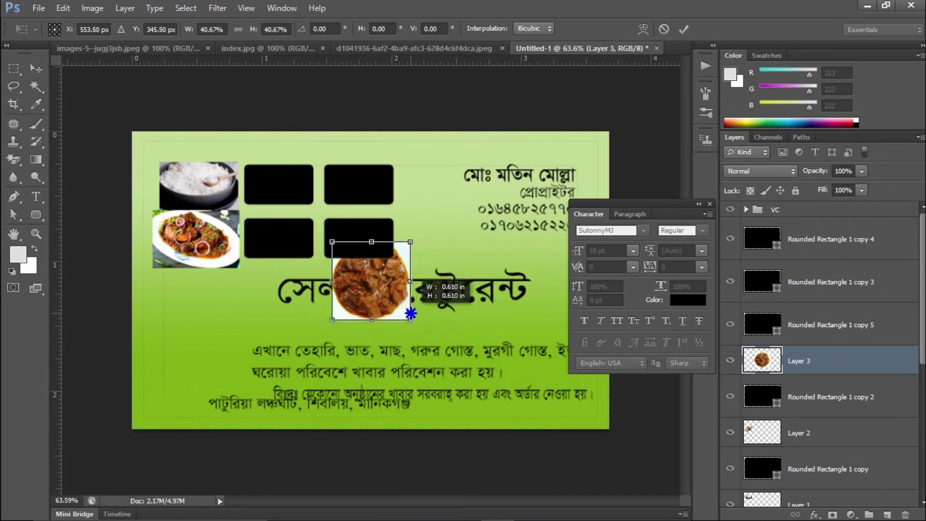
pyautogui.moveTo(352, 265); pyautogui.dragTo(256, 227)
pyautogui.press('Return')
# Drag the pilau photo into the card, shrunk into the top slot
pyautogui.click(809, 326)
pyautogui.click(414, 48)
pyautogui.moveTo(338, 241); pyautogui.dragTo(410, 218)
pyautogui.hotkey('ctrl', 't')
pyautogui.moveTo(609, 429); pyautogui.dragTo(464, 342)
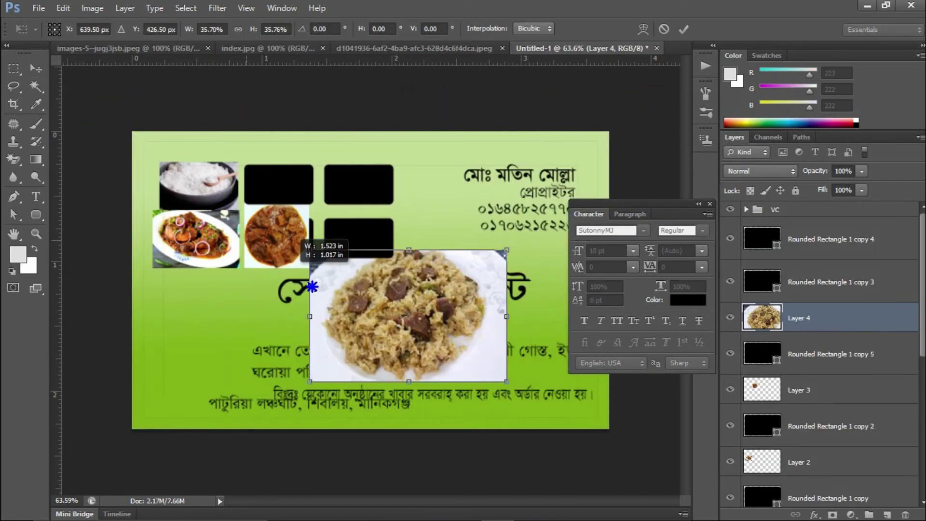
pyautogui.moveTo(419, 315); pyautogui.dragTo(280, 186)
pyautogui.press('Return')
# Drag the fish-and-rice photo into the card, sized for the lower-right slot
pyautogui.click(830, 282)
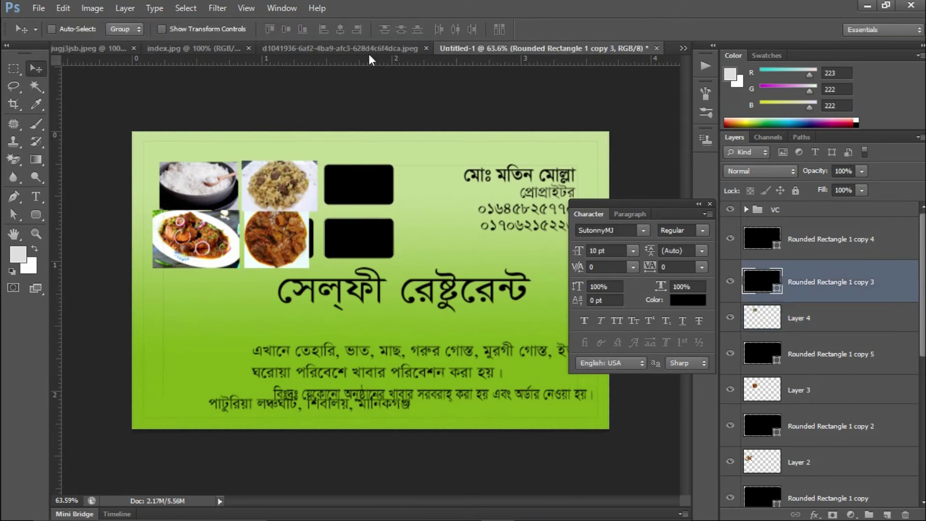
pyautogui.click(414, 48)
pyautogui.click(529, 48)
pyautogui.click(263, 49)
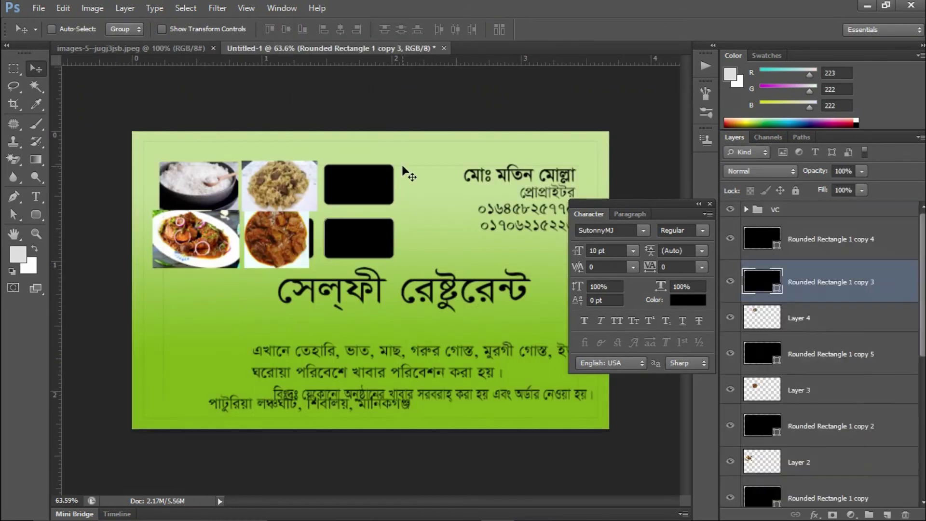
pyautogui.moveTo(339, 166)
pyautogui.mouseDown()
pyautogui.moveTo(390, 273)
pyautogui.moveTo(375, 246)
pyautogui.mouseUp()
pyautogui.hotkey('ctrl', 't')
pyautogui.moveTo(408, 296); pyautogui.dragTo(401, 291)
pyautogui.press('Return')
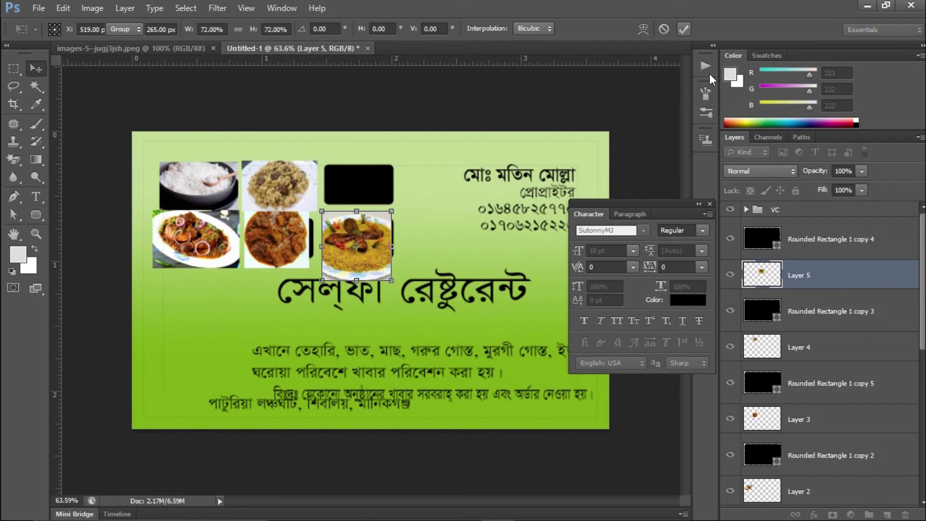
# Drag the fried fish photo into the card, shrunk over the top-right slot
pyautogui.click(131, 48)
pyautogui.moveTo(300, 166); pyautogui.dragTo(392, 207)
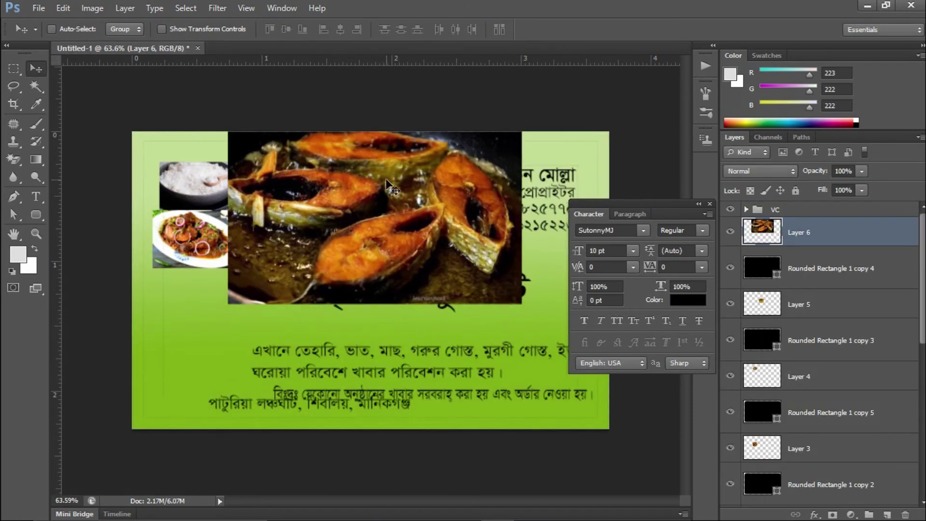
pyautogui.hotkey('ctrl', 't')
pyautogui.moveTo(521, 304); pyautogui.dragTo(386, 209)
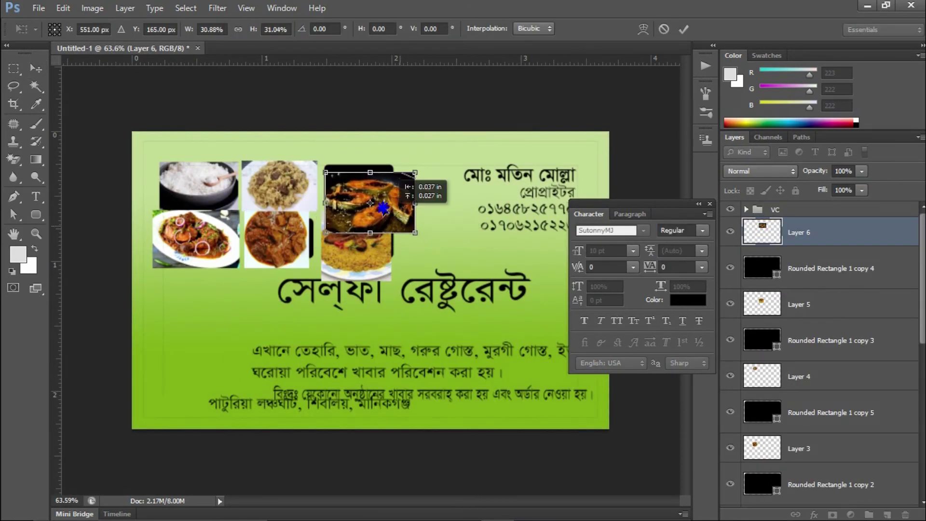
pyautogui.click(683, 30)
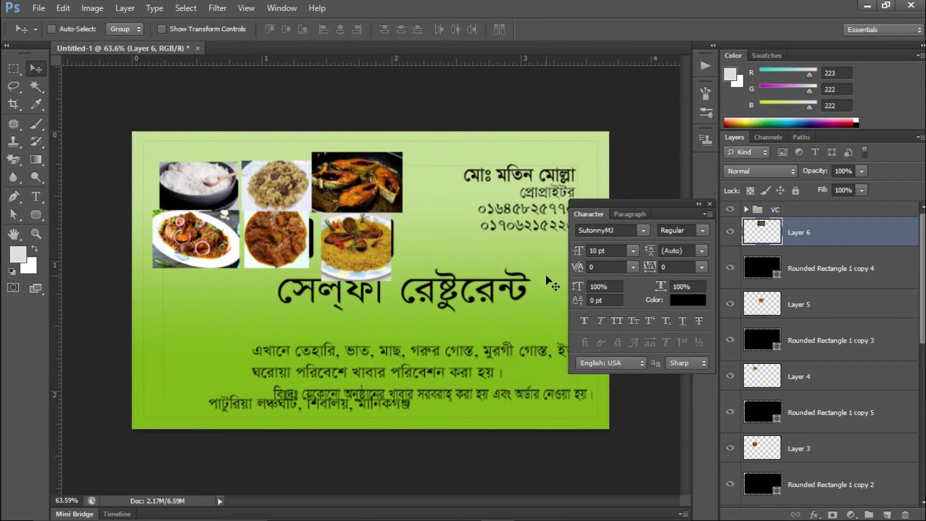
# Scroll the Layers panel and select the rice bowl photo's layer
pyautogui.scroll(-2, 772, 319)
pyautogui.scroll(-2, 792, 338)
pyautogui.scroll(-2, 810, 357)
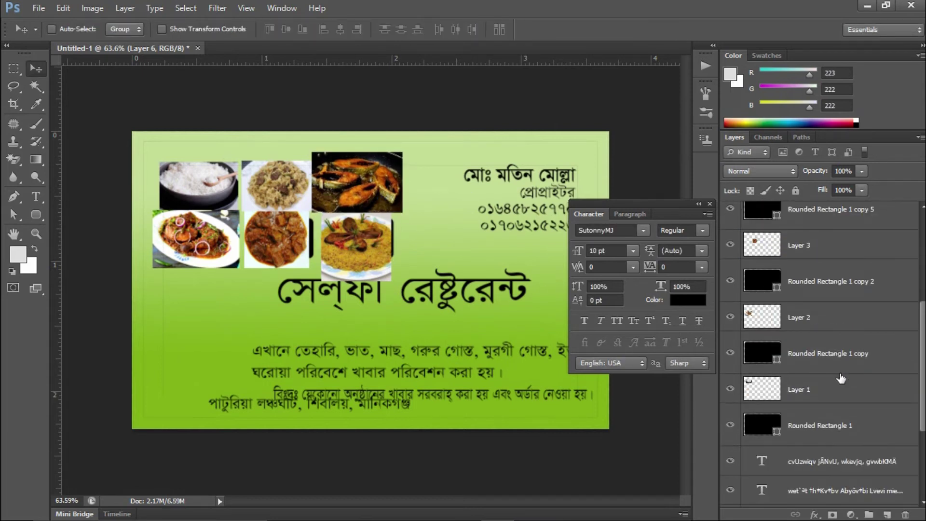
pyautogui.scroll(-2, 827, 374)
pyautogui.keyDown('alt'); pyautogui.scroll(1, 202, 198); pyautogui.keyUp('alt')
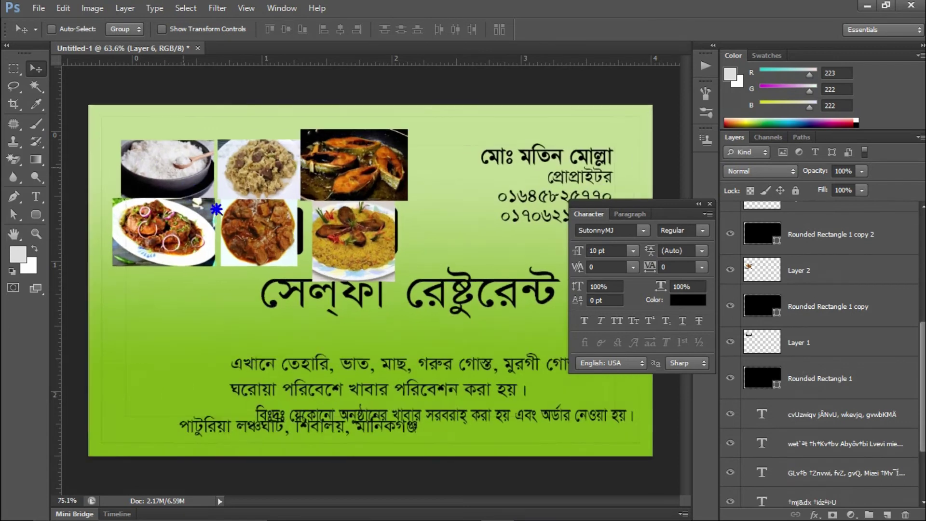
pyautogui.keyDown('alt'); pyautogui.scroll(2, 202, 198); pyautogui.keyUp('alt')
pyautogui.keyDown('alt'); pyautogui.scroll(2, 213, 208); pyautogui.keyUp('alt')
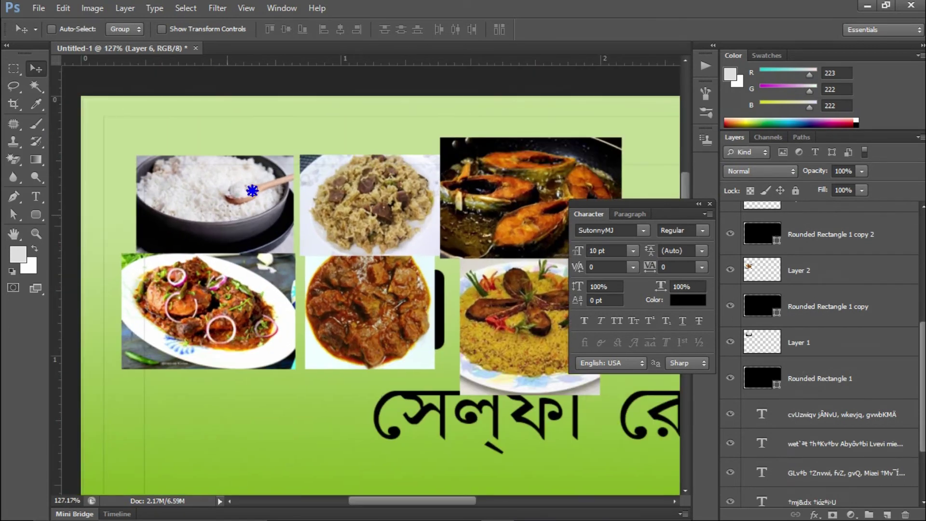
pyautogui.click(803, 346)
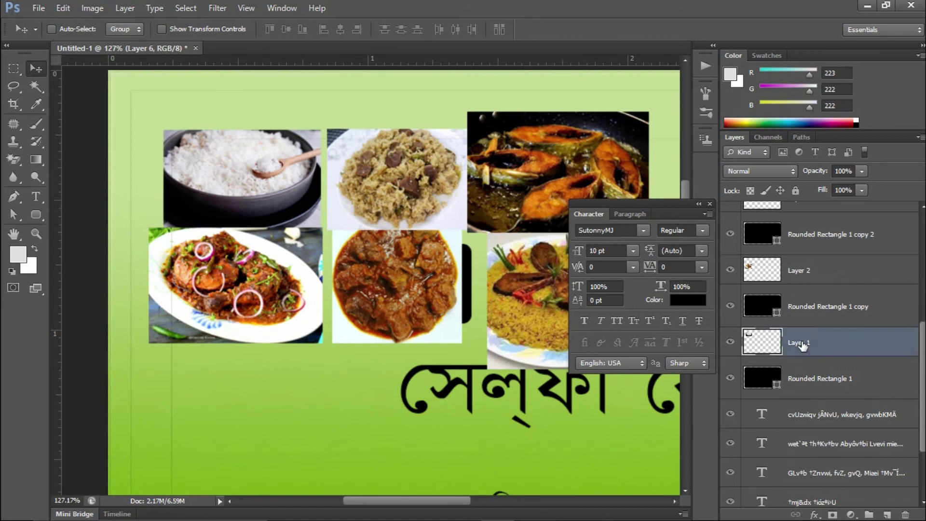
pyautogui.moveTo(810, 344)
pyautogui.mouseDown()
pyautogui.moveTo(829, 355)
pyautogui.moveTo(812, 353)
pyautogui.mouseUp()
# Clip the rice photo into Rounded Rectangle 1 with Create Clipping Mask
pyautogui.keyDown('alt'); pyautogui.click(814, 354); pyautogui.keyUp('alt')
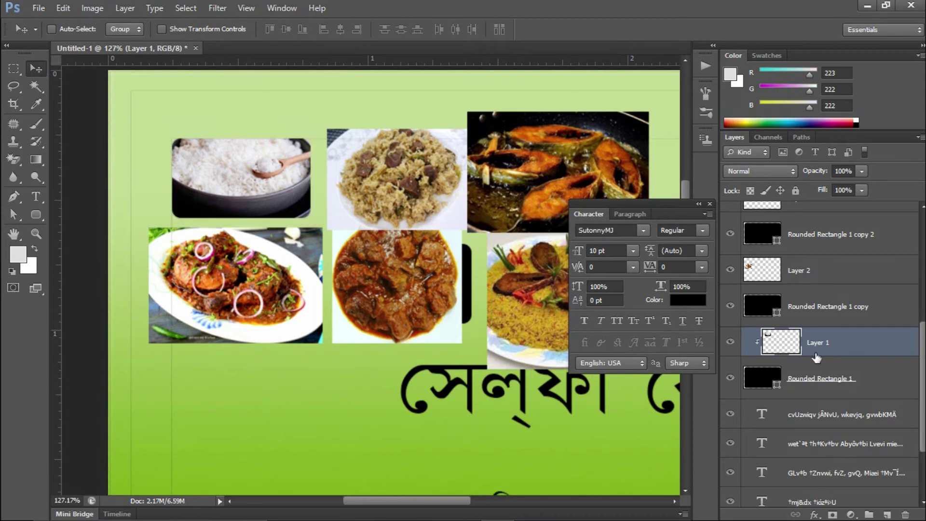
pyautogui.keyDown('alt'); pyautogui.click(817, 357); pyautogui.keyUp('alt')
pyautogui.rightClick(821, 348)
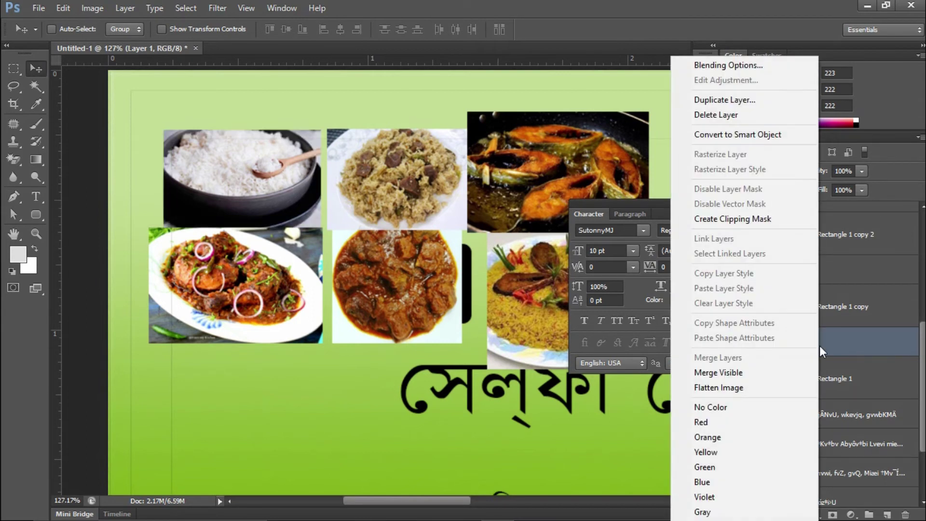
pyautogui.click(858, 341)
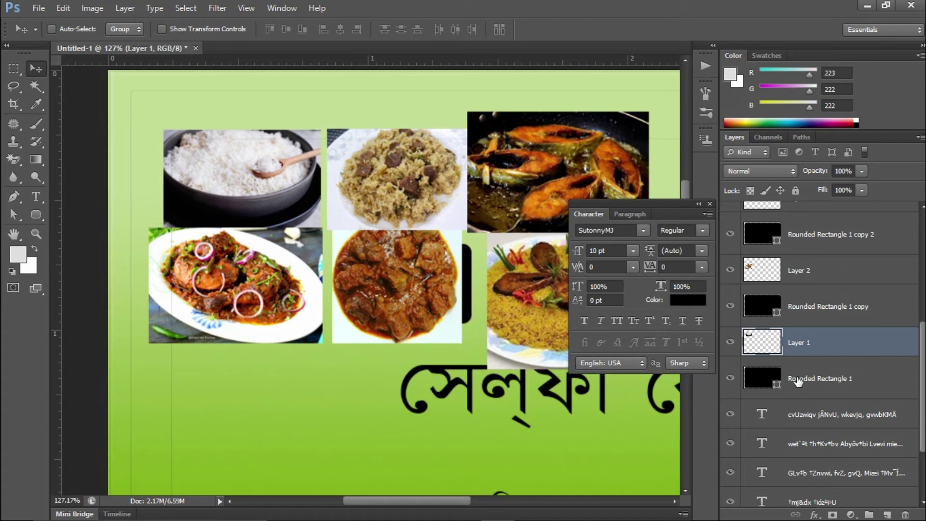
pyautogui.rightClick(805, 342)
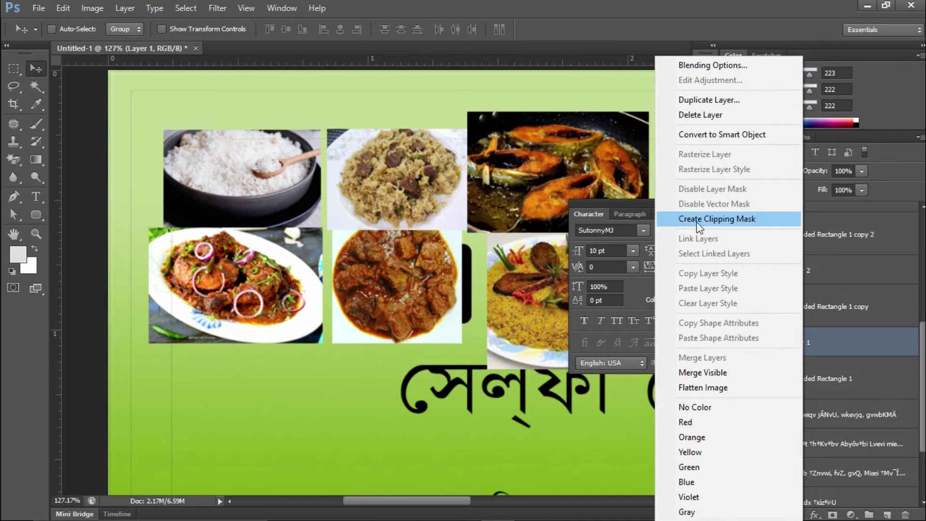
pyautogui.click(717, 219)
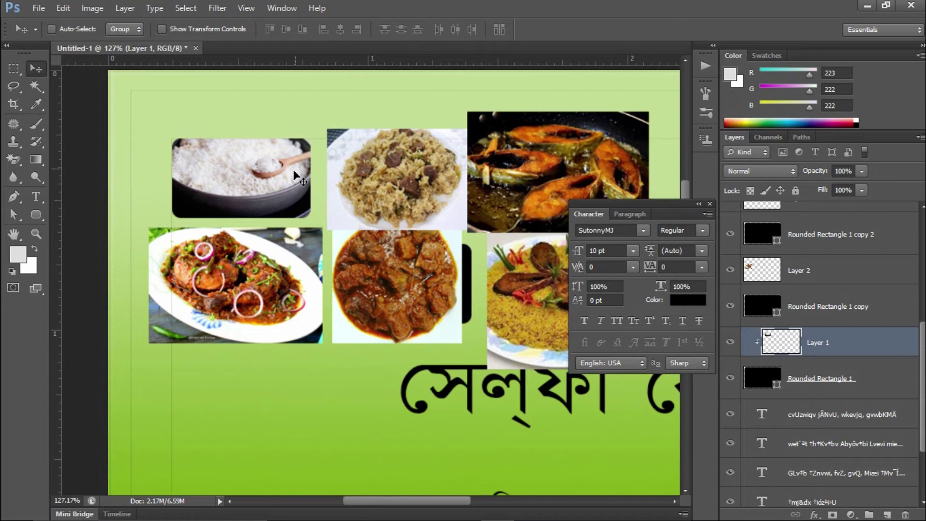
# Nudge the clipped rice photo down so it fills its rounded slot
pyautogui.hotkey('ctrl', 't')
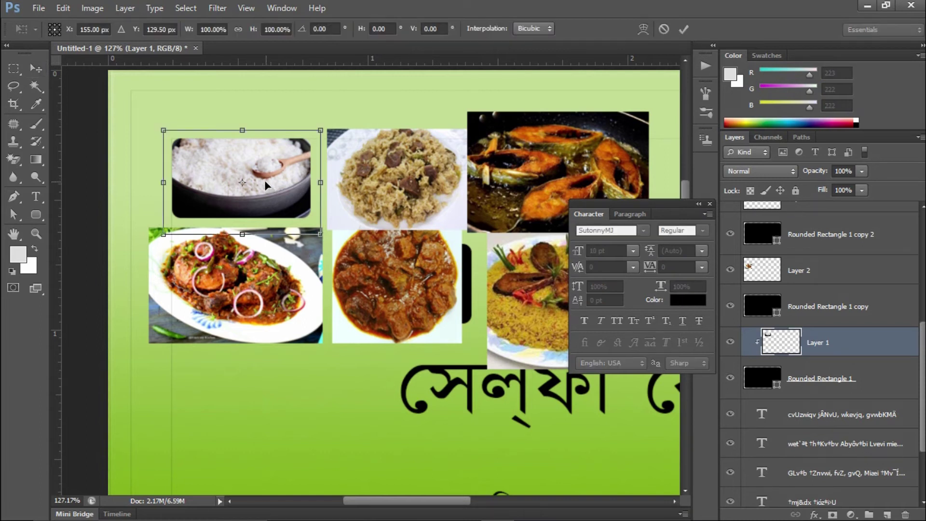
pyautogui.moveTo(263, 184); pyautogui.dragTo(266, 188)
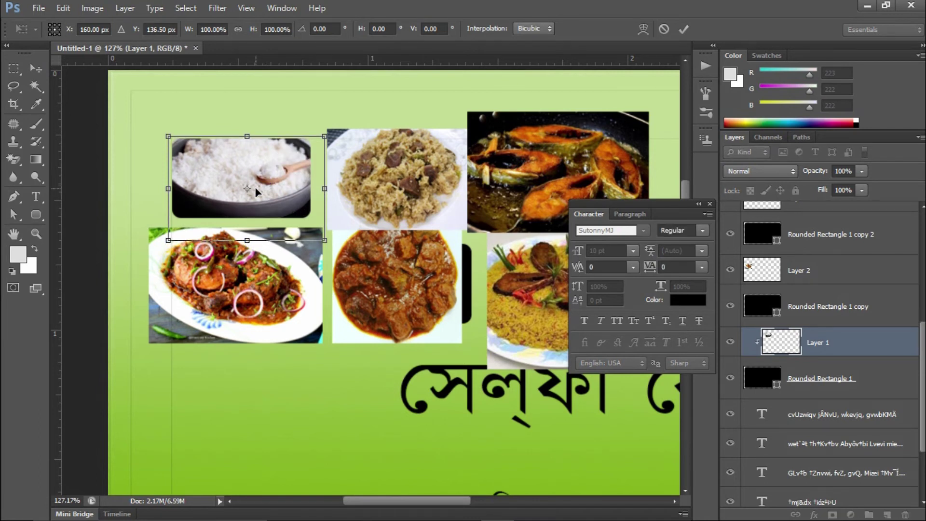
pyautogui.click(684, 30)
pyautogui.click(820, 275)
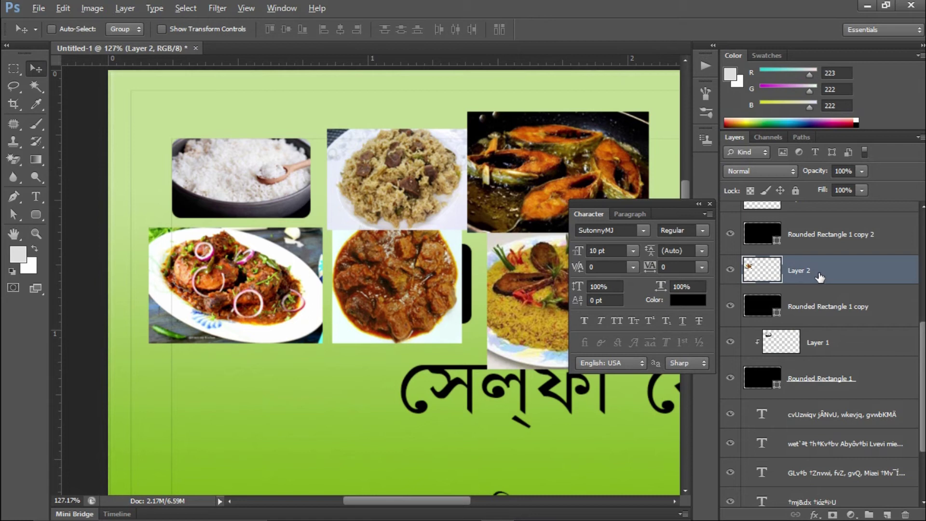
# Clip the onion-topped dish photo to its rectangle, shrink to about 86%, shift slightly down-left
pyautogui.moveTo(844, 284); pyautogui.dragTo(837, 282)
pyautogui.keyDown('alt'); pyautogui.click(838, 282); pyautogui.keyUp('alt')
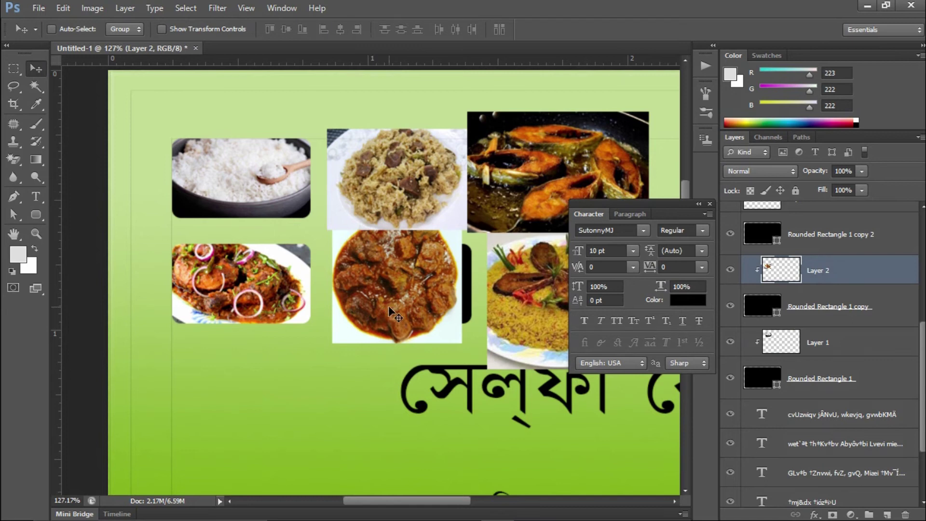
pyautogui.hotkey('ctrl', 't')
pyautogui.moveTo(156, 344); pyautogui.dragTo(182, 332)
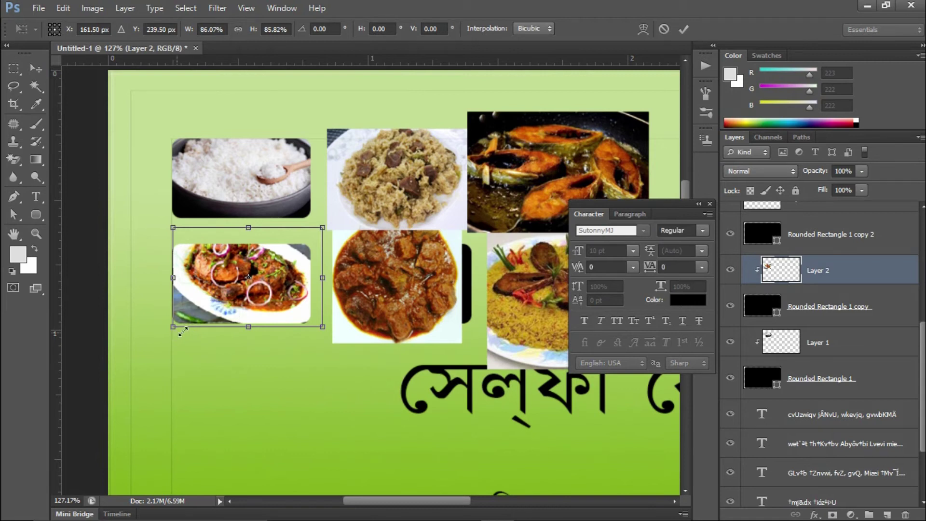
pyautogui.moveTo(211, 297); pyautogui.dragTo(209, 307)
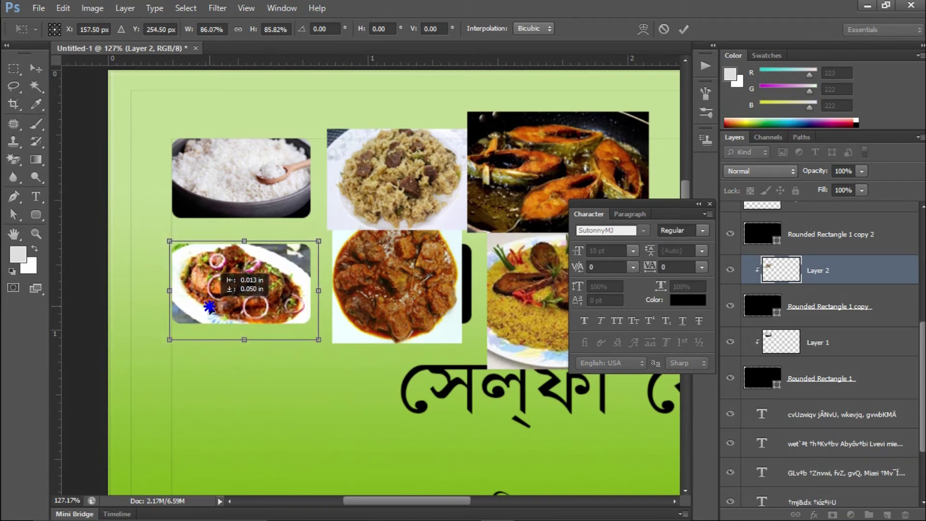
pyautogui.press('Return')
pyautogui.scroll(1, 820, 289)
# Clip the beef curry photo to its rectangle and resize it to fill its slot
pyautogui.click(820, 230)
pyautogui.keyDown('alt'); pyautogui.click(840, 240); pyautogui.keyUp('alt')
pyautogui.moveTo(403, 292); pyautogui.dragTo(411, 261)
pyautogui.hotkey('ctrl', 't')
pyautogui.moveTo(476, 342)
pyautogui.mouseDown()
pyautogui.moveTo(475, 359)
pyautogui.moveTo(473, 351)
pyautogui.mouseUp()
pyautogui.moveTo(321, 278); pyautogui.dragTo(331, 285)
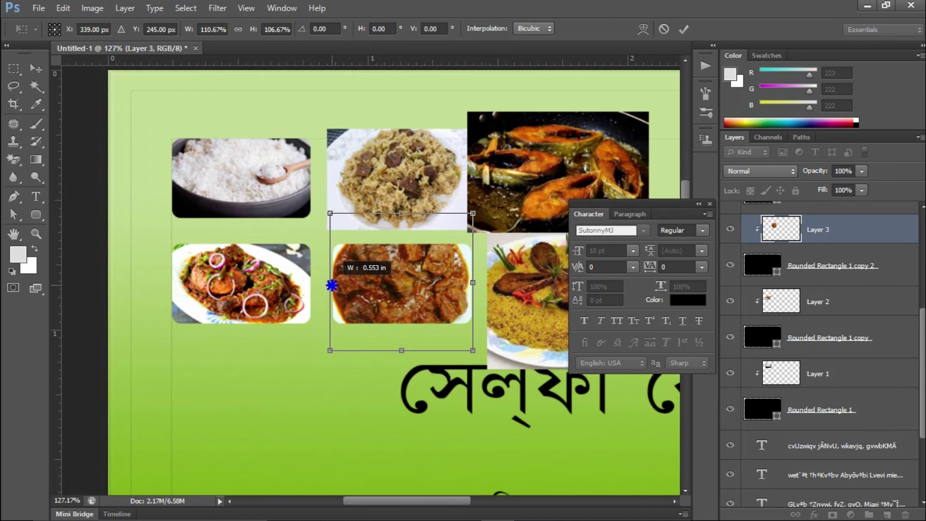
pyautogui.click(685, 29)
pyautogui.scroll(2, 838, 251)
# Clip the pilau photo to its rectangle and shrink it to about 92%
pyautogui.click(820, 251)
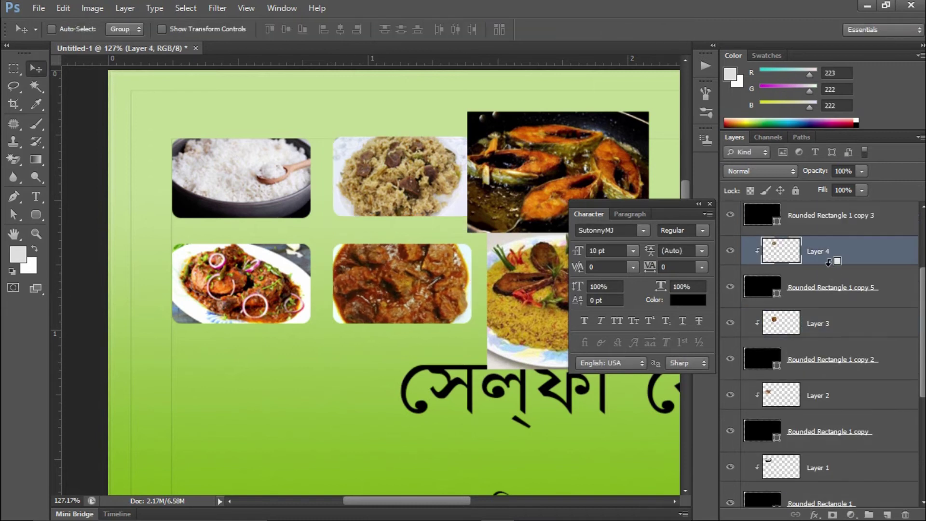
pyautogui.hotkey('ctrl', 't')
pyautogui.moveTo(476, 227); pyautogui.dragTo(471, 223)
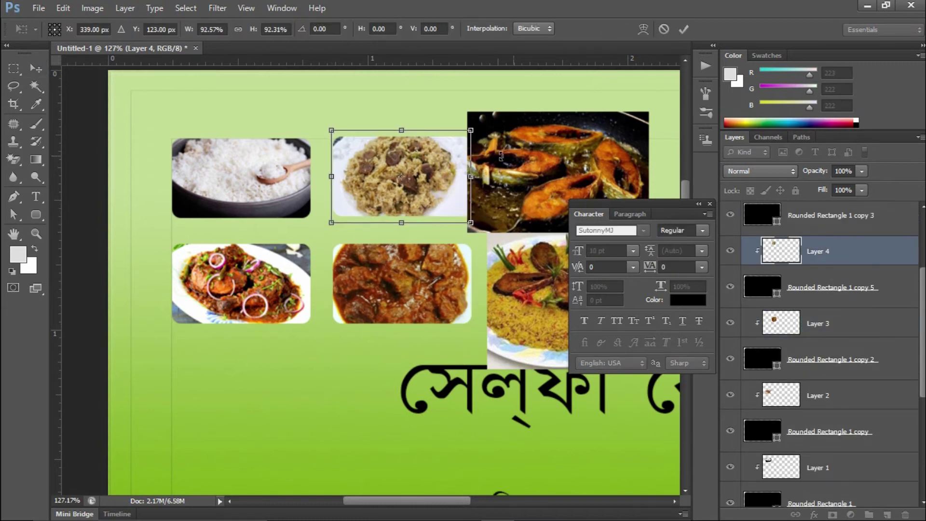
pyautogui.press('Return')
pyautogui.scroll(2, 821, 251)
# Clip the fish-and-rice photo to its rectangle and shift it slightly right and down
pyautogui.click(820, 242)
pyautogui.keyDown('alt'); pyautogui.click(796, 260); pyautogui.keyUp('alt')
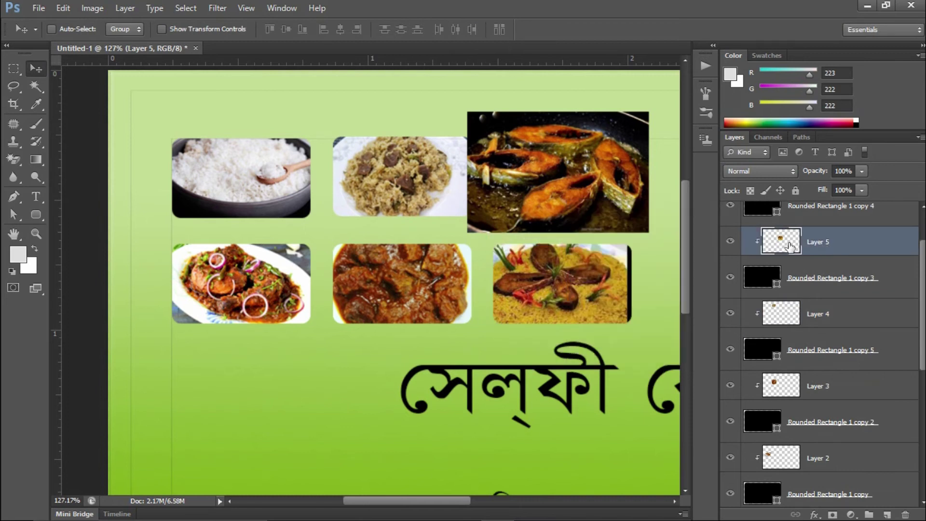
pyautogui.hotkey('ctrl', 't')
pyautogui.moveTo(504, 297); pyautogui.dragTo(509, 301)
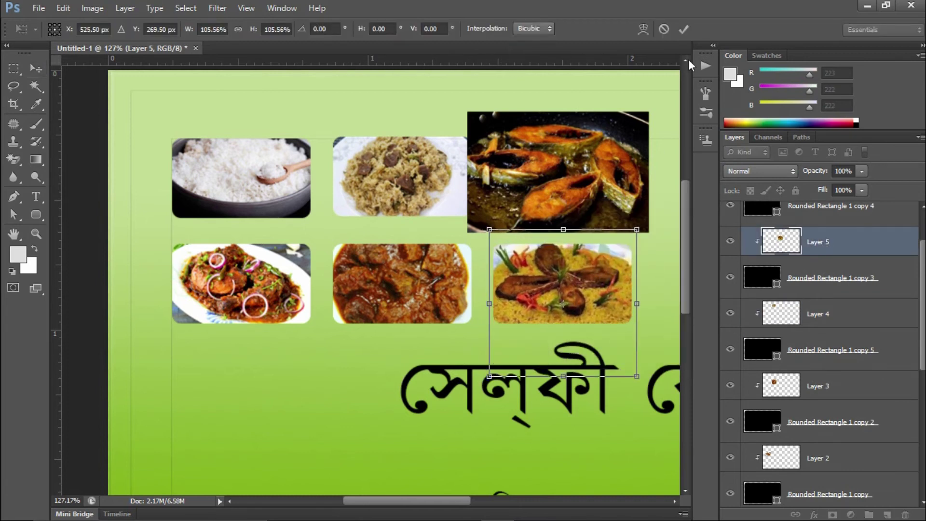
pyautogui.press('Return')
pyautogui.scroll(3, 820, 290)
# Clip the fried fish photo to its rectangle, shrink it to about 81%, and fit the card on screen
pyautogui.click(820, 233)
pyautogui.keyDown('alt'); pyautogui.click(796, 249); pyautogui.keyUp('alt')
pyautogui.hotkey('ctrl', 't')
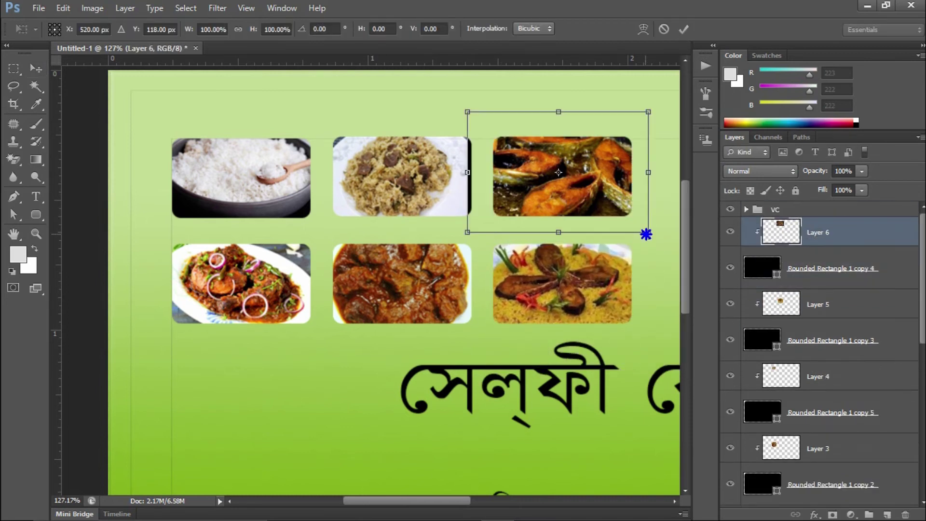
pyautogui.moveTo(647, 234); pyautogui.dragTo(635, 222)
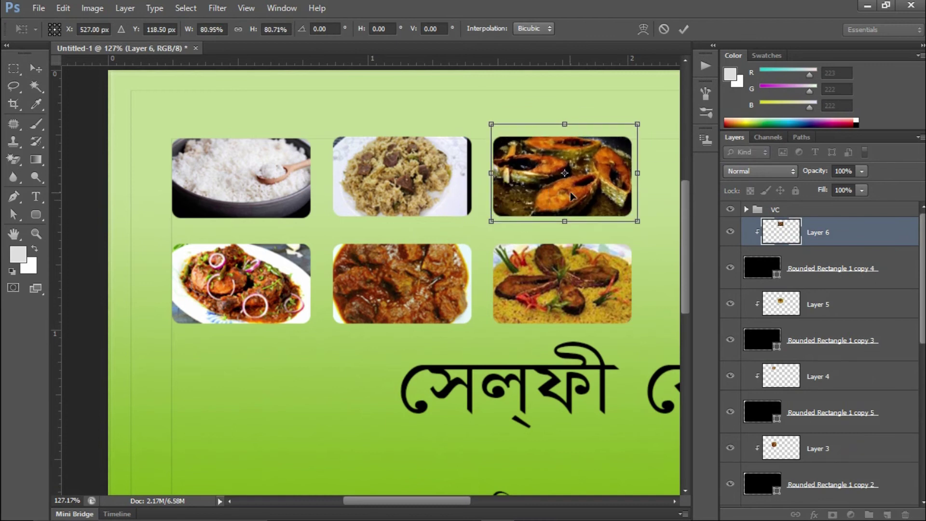
pyautogui.press('Return')
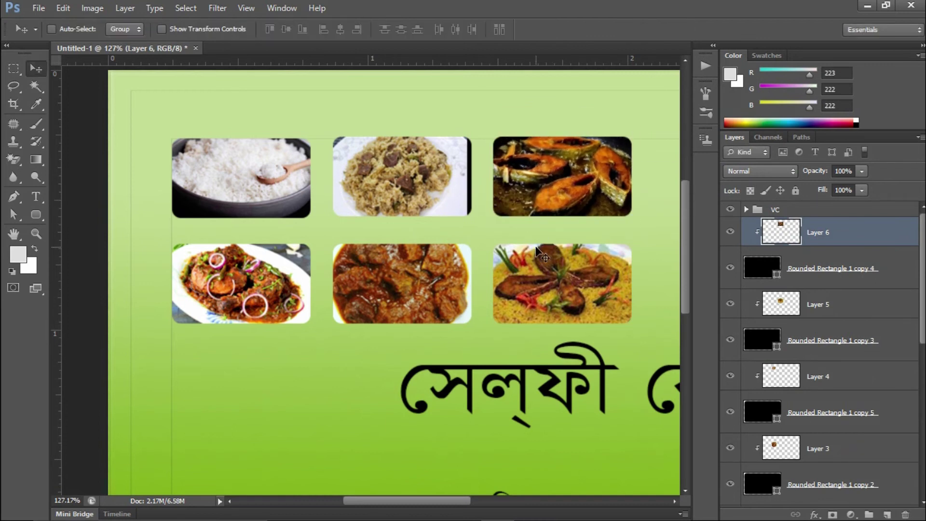
pyautogui.hotkey('ctrl', '0')
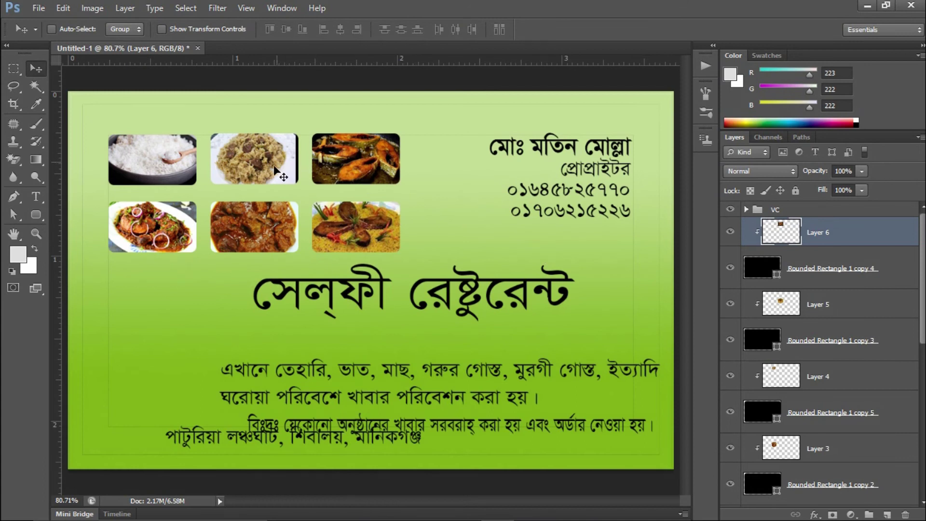
# Enlarge the top-middle food photo on Layer 4 to about 107%
pyautogui.click(730, 377)
pyautogui.click(782, 379)
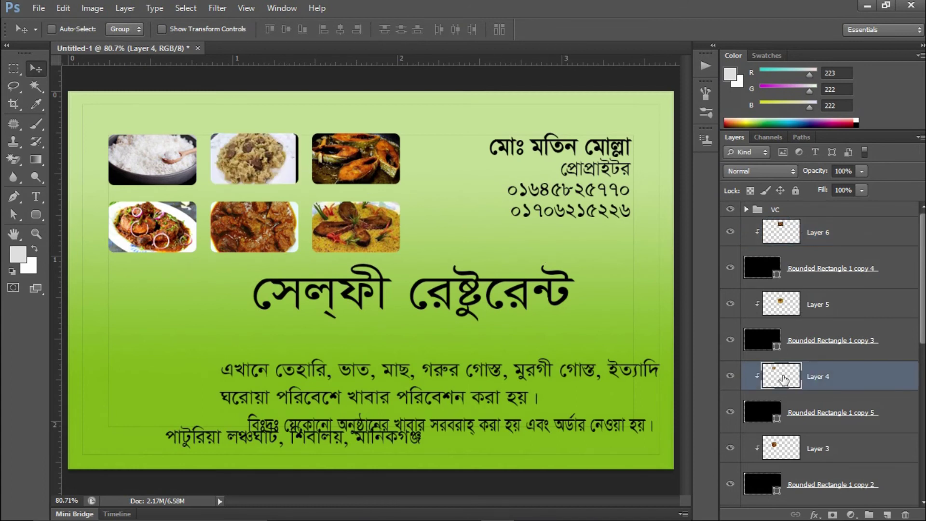
pyautogui.hotkey('ctrl', 't')
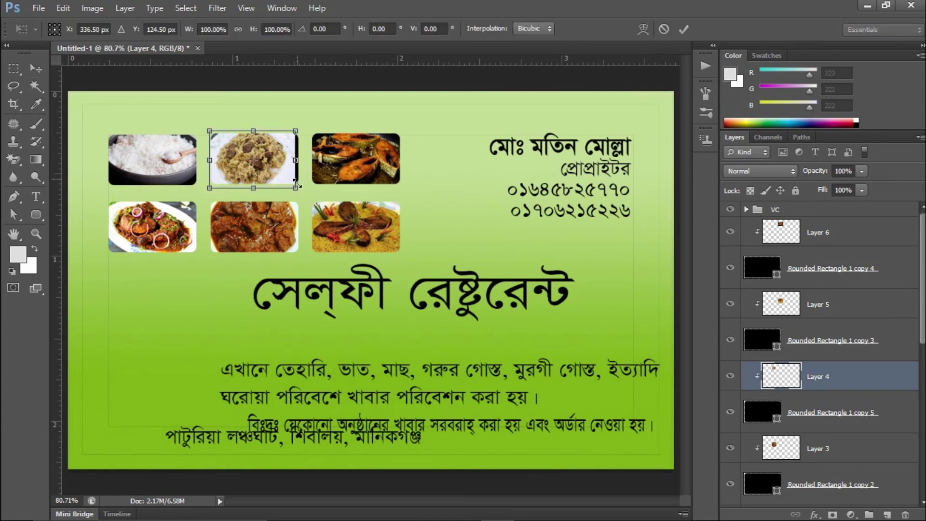
pyautogui.moveTo(296, 191); pyautogui.dragTo(302, 192)
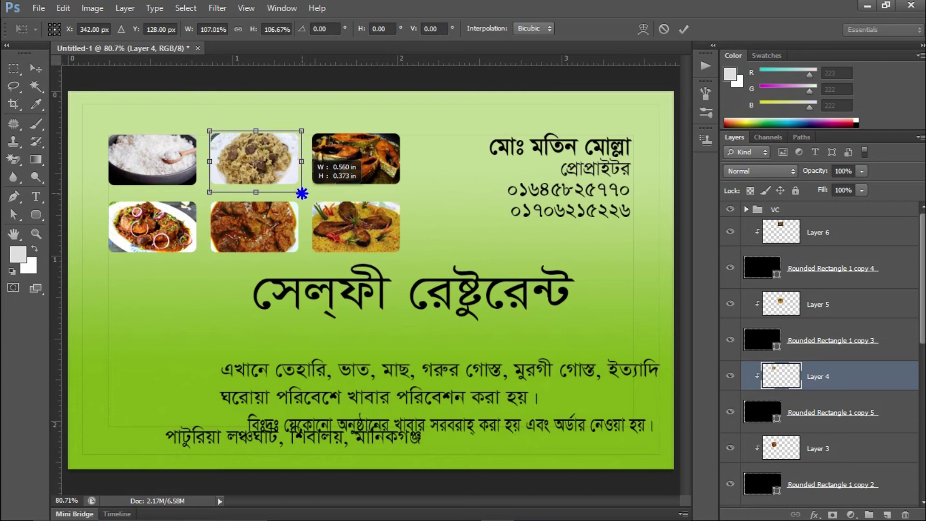
pyautogui.click(684, 29)
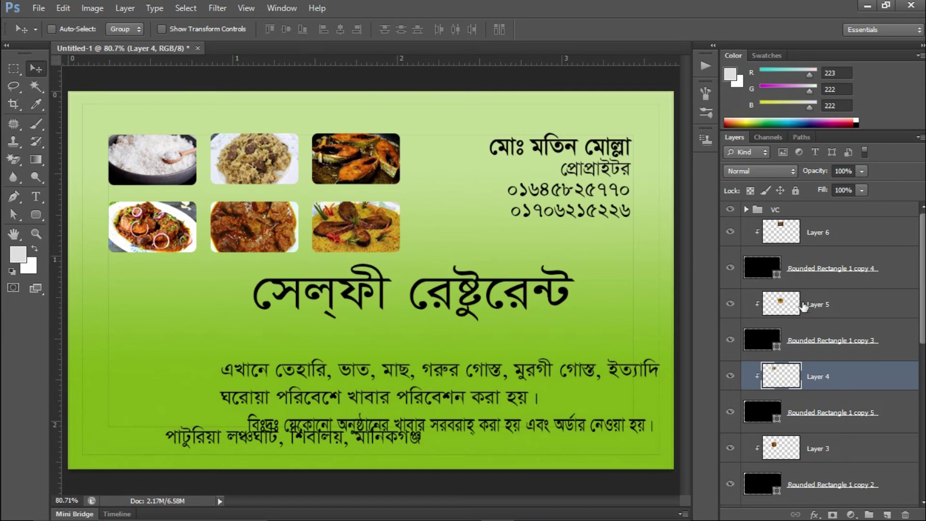
# Show the name and phone block again, then select the restaurant title's text layer for editing
pyautogui.scroll(-3, 804, 306)
pyautogui.scroll(-3, 804, 306)
pyautogui.scroll(-3, 805, 305)
pyautogui.scroll(-3, 805, 304)
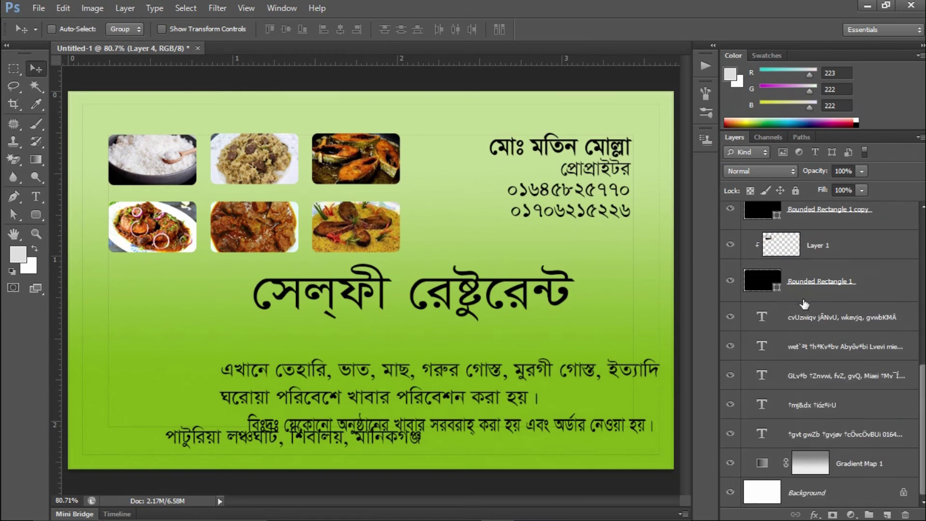
pyautogui.click(731, 435)
pyautogui.click(793, 411)
pyautogui.click(730, 405)
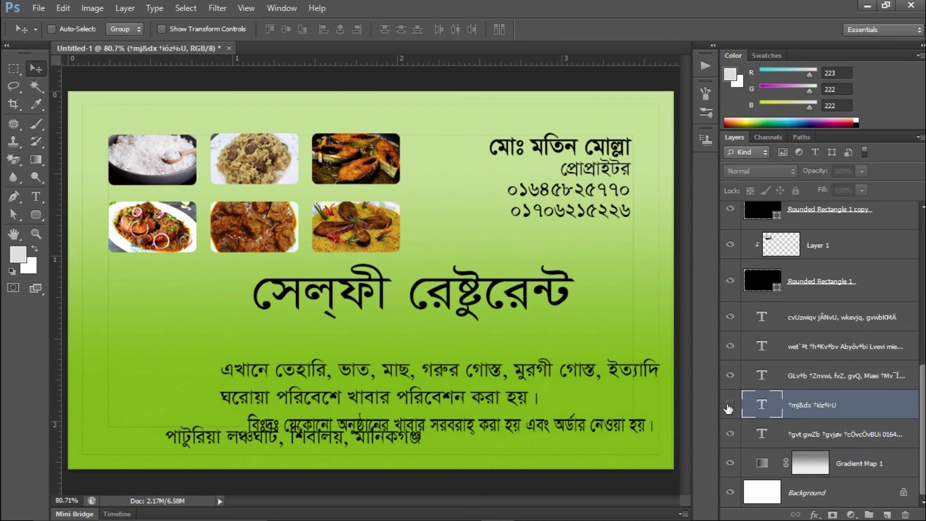
pyautogui.click(730, 405)
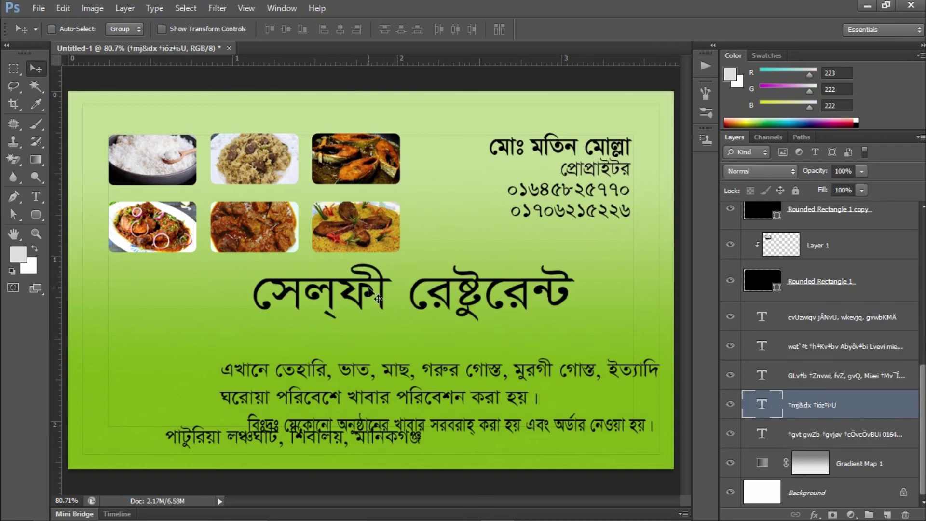
pyautogui.press('t')
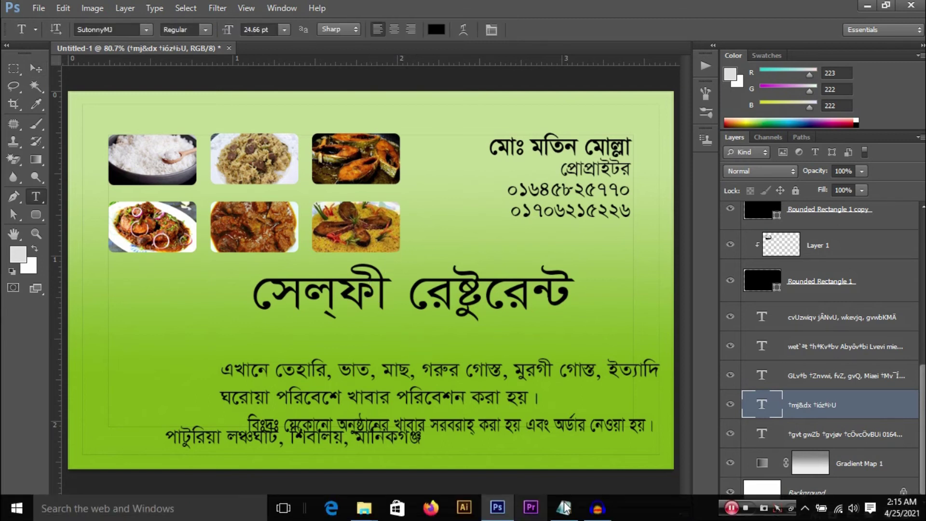
# Copy 'Li Ador Swadesh' from Notepad and apply it as the title's font, replacing SutonnyMJ
pyautogui.click(565, 509)
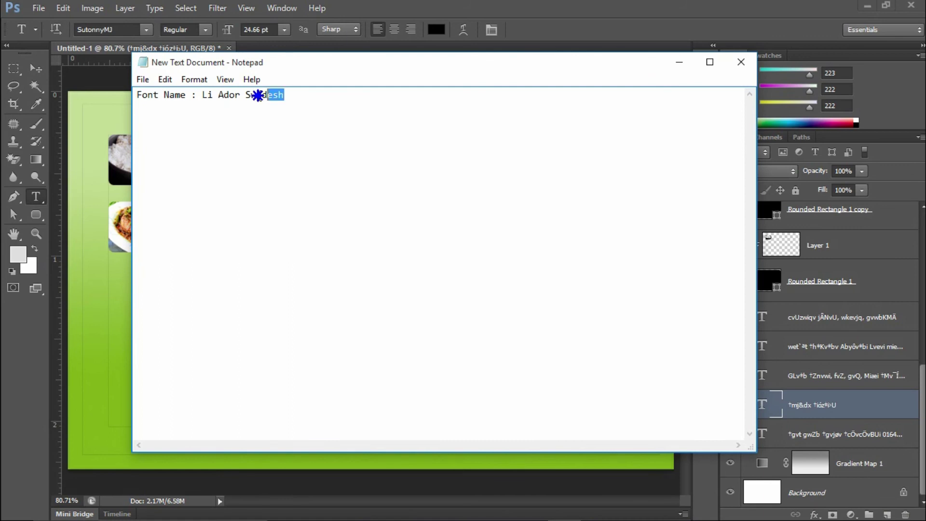
pyautogui.moveTo(285, 95); pyautogui.dragTo(206, 97)
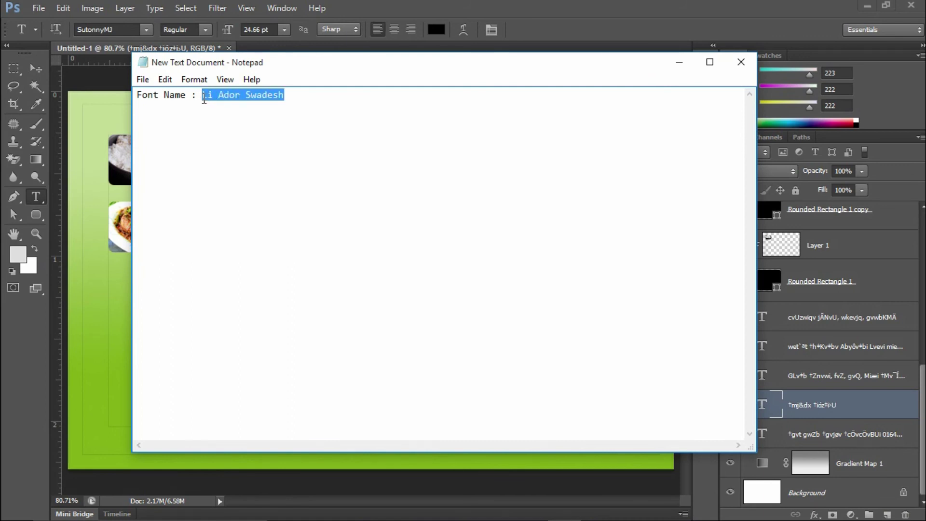
pyautogui.click(449, 6)
pyautogui.click(112, 29)
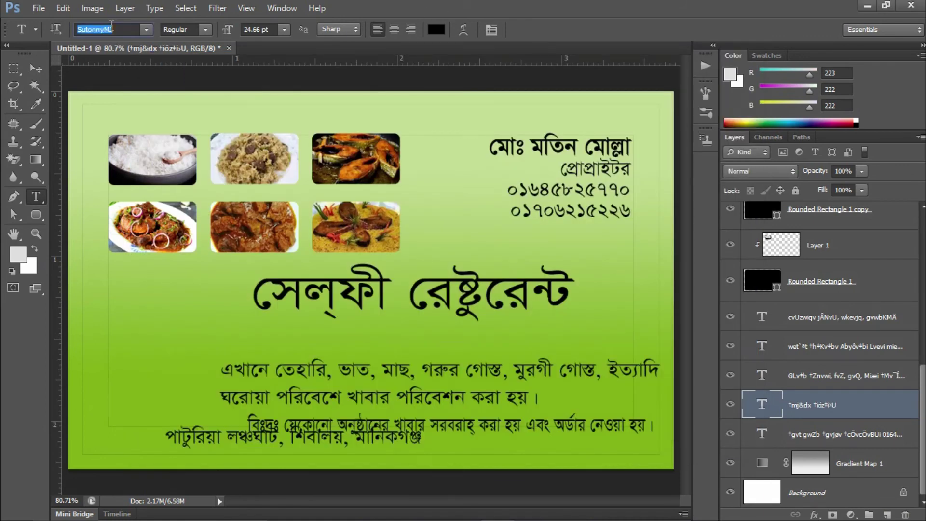
pyautogui.hotkey('ctrl', 'v')
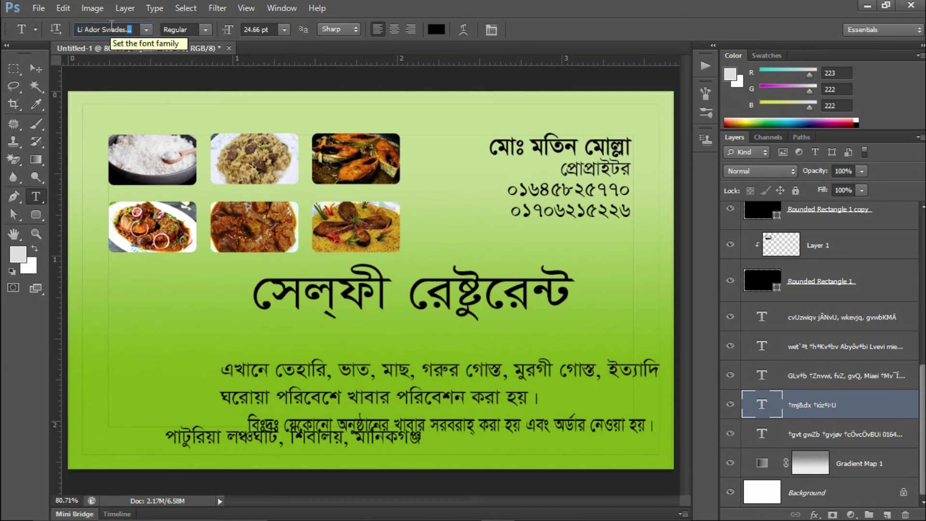
pyautogui.press('Return')
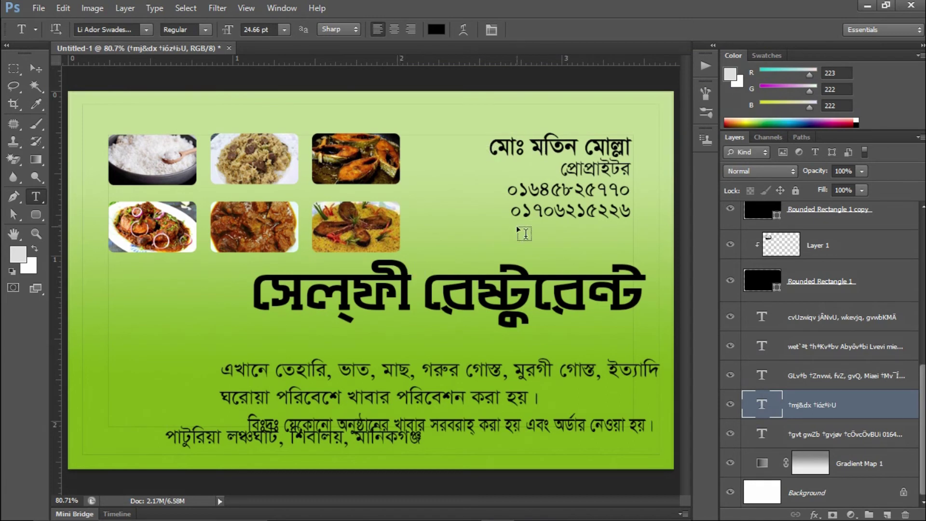
# Move the title left and scale it to about 133% width, 114% height across the card
pyautogui.press('v')
pyautogui.moveTo(428, 301); pyautogui.dragTo(340, 301)
pyautogui.hotkey('ctrl', 't')
pyautogui.moveTo(512, 263)
pyautogui.mouseDown()
pyautogui.moveTo(561, 259)
pyautogui.moveTo(632, 293)
pyautogui.mouseUp()
pyautogui.moveTo(113, 298); pyautogui.dragTo(107, 298)
pyautogui.moveTo(371, 298)
pyautogui.mouseDown()
pyautogui.moveTo(370, 307)
pyautogui.moveTo(318, 304)
pyautogui.mouseUp()
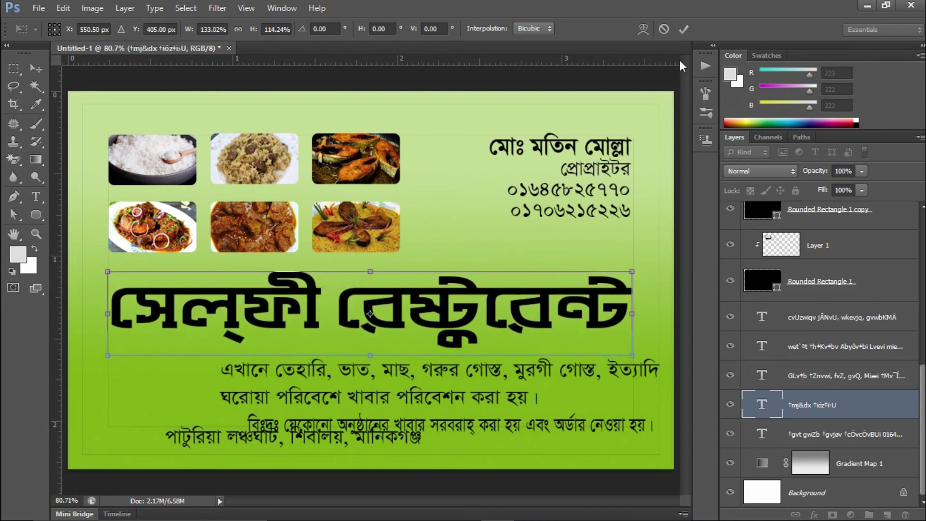
pyautogui.click(684, 29)
# Centre-align the two-line description, widen its text block and centre it under the title
pyautogui.click(820, 375)
pyautogui.moveTo(443, 370); pyautogui.dragTo(372, 365)
pyautogui.press('t')
pyautogui.click(393, 29)
pyautogui.moveTo(239, 372); pyautogui.dragTo(422, 372)
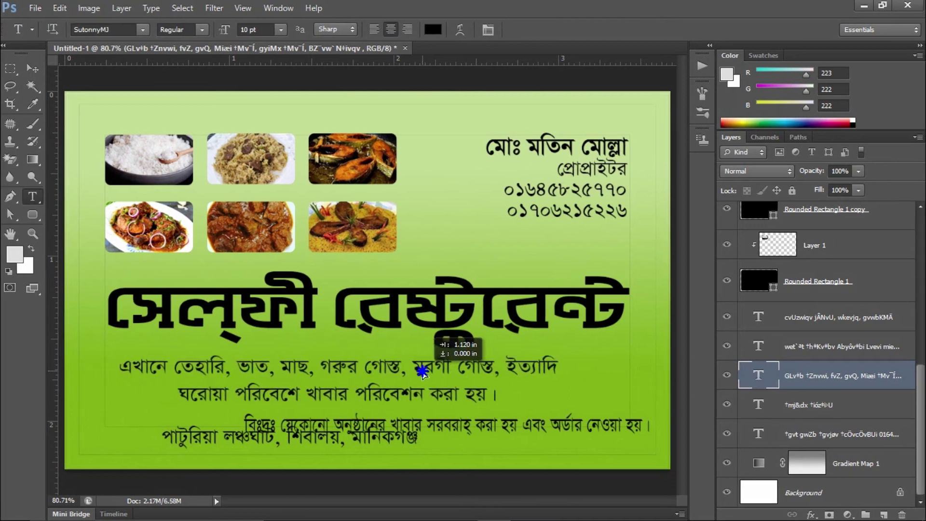
pyautogui.press('v')
pyautogui.hotkey('ctrl', 't')
pyautogui.moveTo(541, 381); pyautogui.dragTo(584, 379)
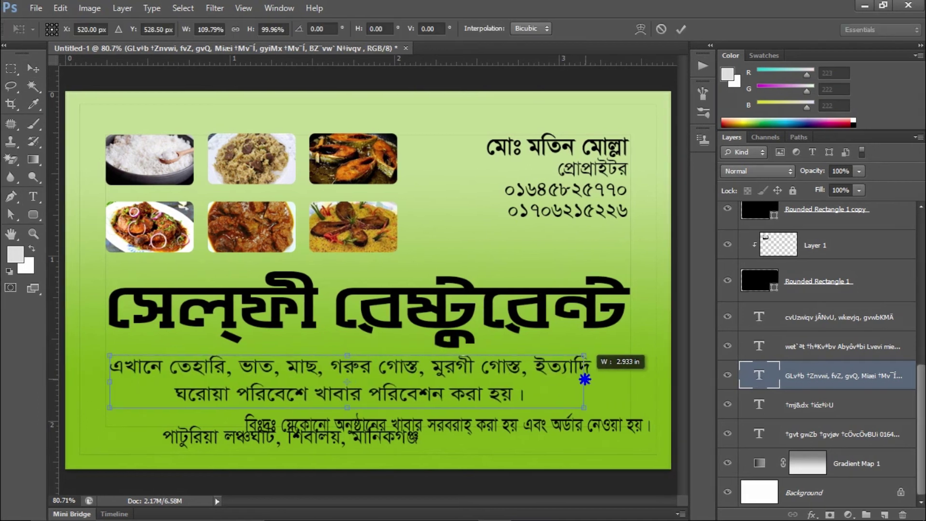
pyautogui.click(681, 29)
pyautogui.moveTo(402, 370); pyautogui.dragTo(423, 369)
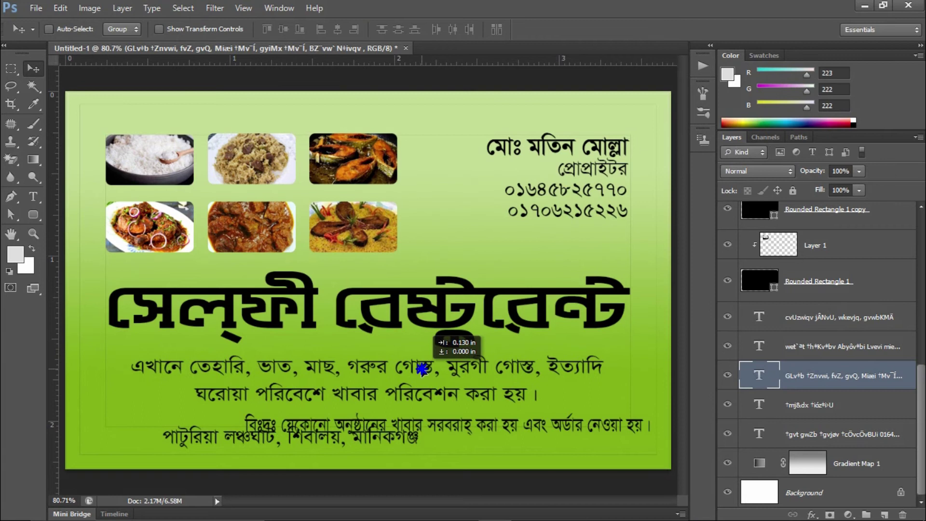
# Check the character settings, then move the বিঃদ্রঃ note line left and slightly up
pyautogui.press('t')
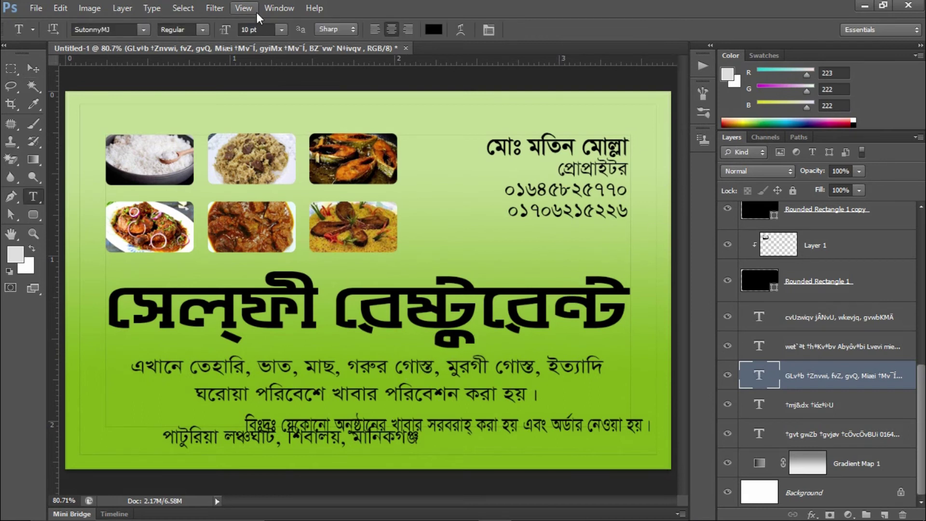
pyautogui.click(273, 8)
pyautogui.click(289, 144)
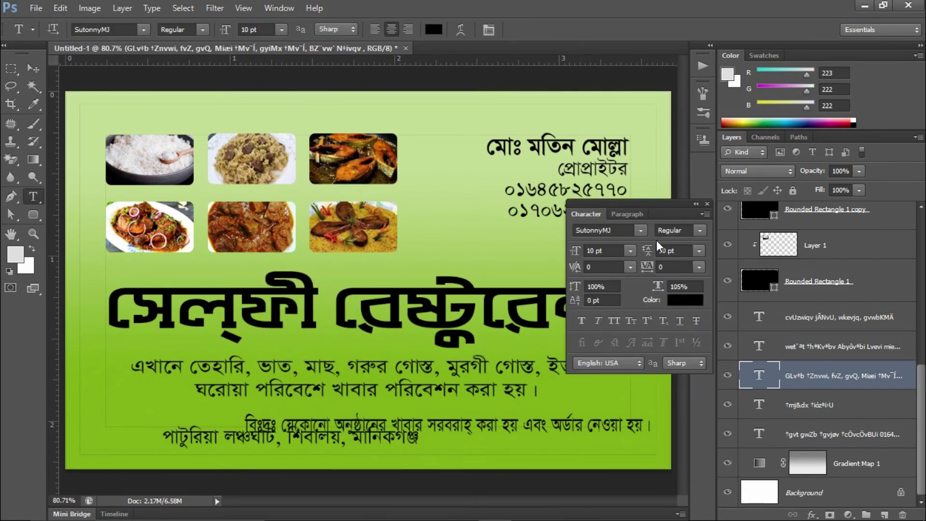
pyautogui.click(696, 204)
pyautogui.click(842, 347)
pyautogui.press('v')
pyautogui.moveTo(444, 429)
pyautogui.mouseDown()
pyautogui.moveTo(354, 418)
pyautogui.moveTo(392, 428)
pyautogui.mouseUp()
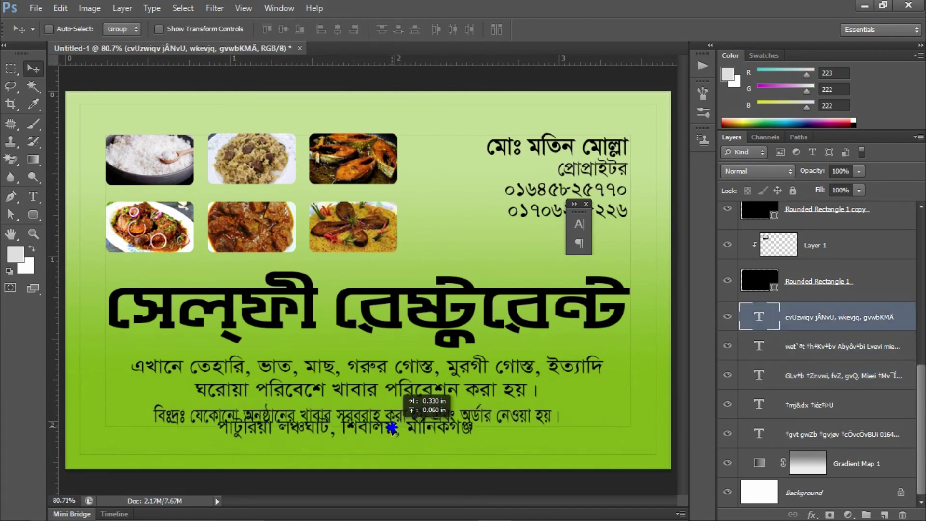
# Nudge the restaurant title up slightly; try raising all six food photos, then undo
pyautogui.click(759, 405)
pyautogui.click(727, 405)
pyautogui.moveTo(457, 309); pyautogui.dragTo(457, 303)
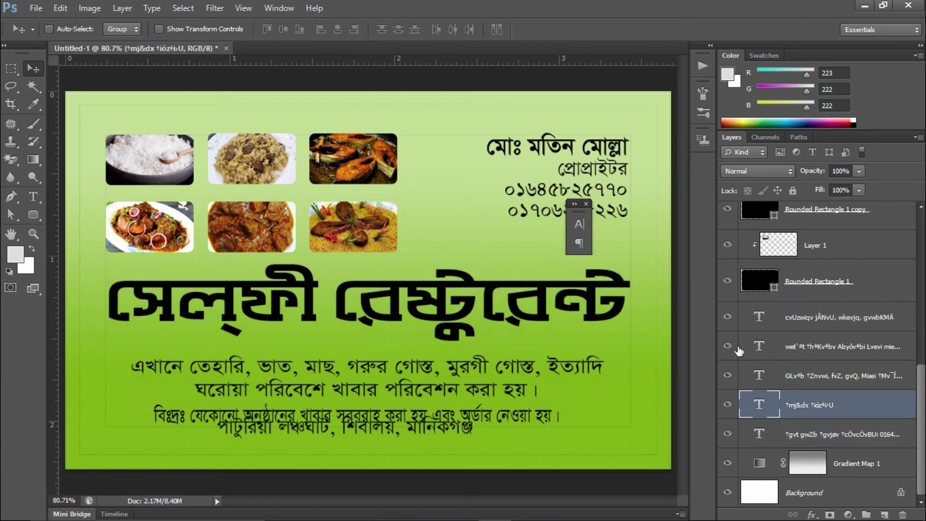
pyautogui.scroll(5, 845, 362)
pyautogui.click(820, 485)
pyautogui.scroll(3, 877, 405)
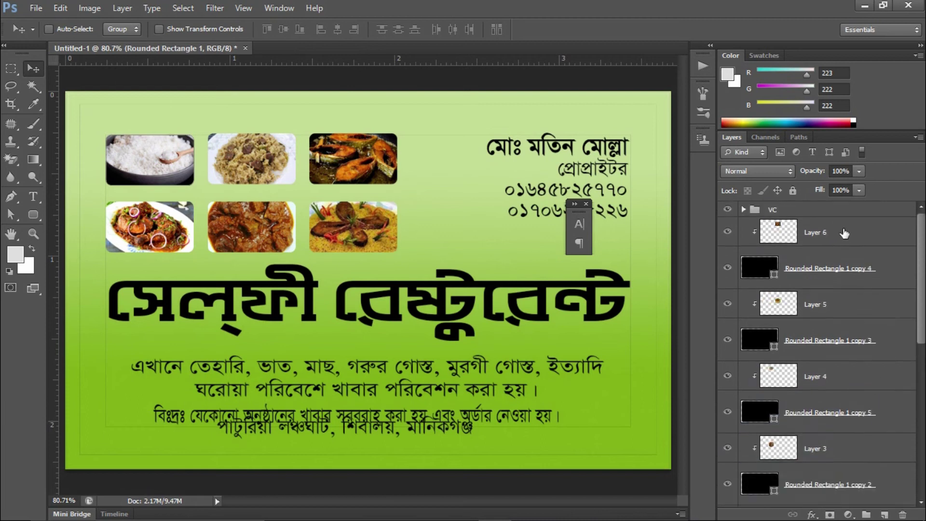
pyautogui.keyDown('shift'); pyautogui.click(815, 232); pyautogui.keyUp('shift')
pyautogui.moveTo(375, 242); pyautogui.dragTo(375, 237)
pyautogui.hotkey('ctrl', 'z')
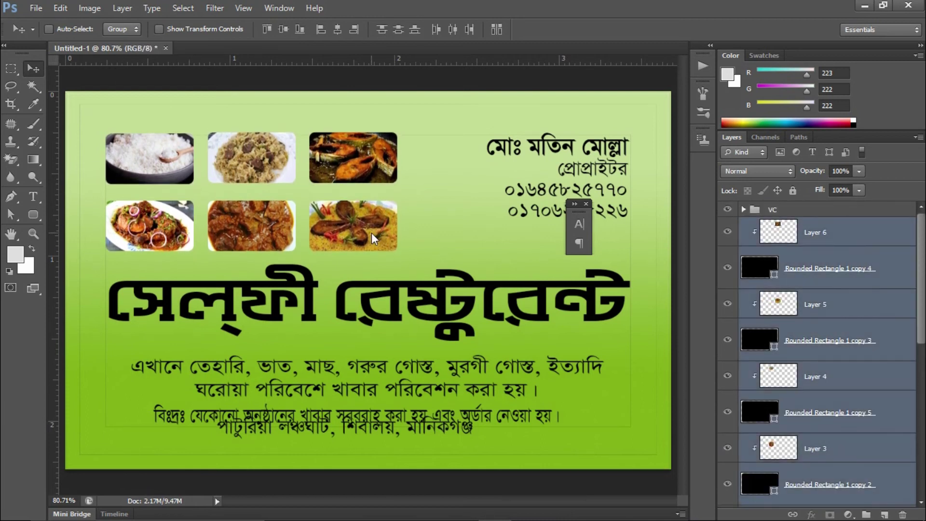
# Hide the bottom-right photo frame and toggle another bottom-row frame off and on
pyautogui.click(727, 339)
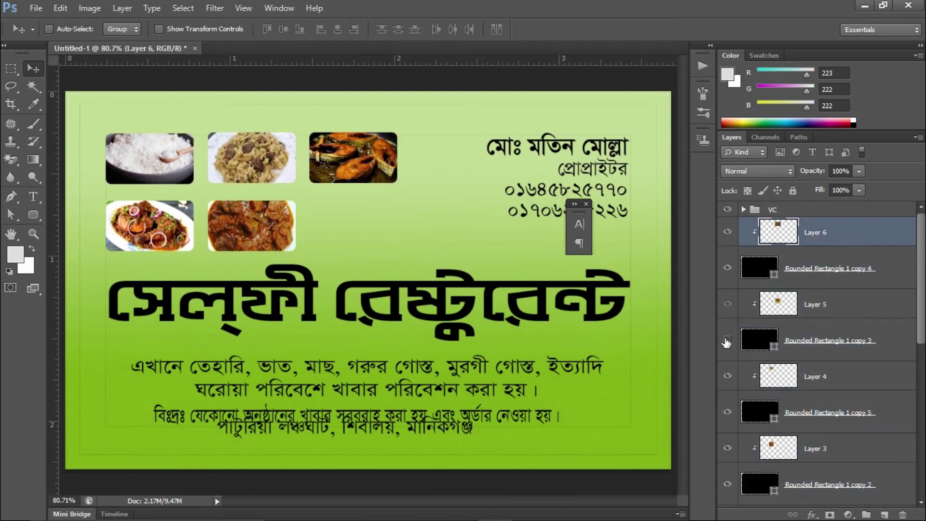
pyautogui.scroll(-2, 728, 340)
pyautogui.click(727, 365)
pyautogui.click(727, 401)
# Select the bottom-middle photo and frame layers and make them visible again
pyautogui.click(728, 437)
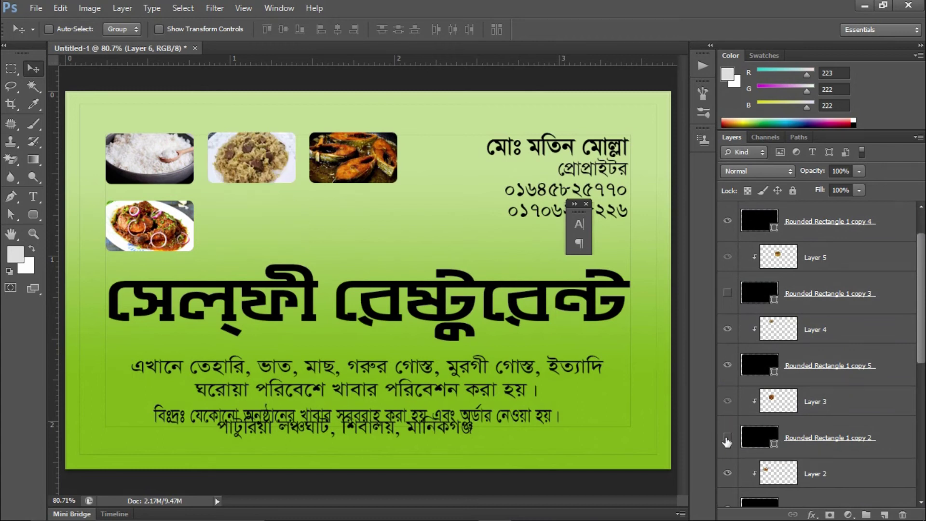
pyautogui.scroll(-3, 733, 463)
pyautogui.click(762, 385)
pyautogui.keyDown('ctrl'); pyautogui.click(762, 349); pyautogui.keyUp('ctrl')
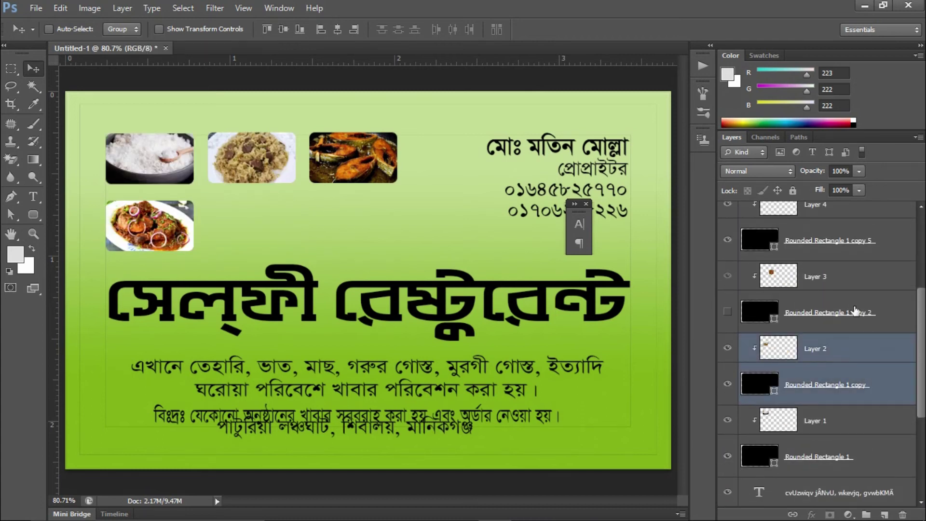
pyautogui.keyDown('ctrl'); pyautogui.click(745, 312); pyautogui.keyUp('ctrl')
pyautogui.keyDown('ctrl'); pyautogui.click(745, 276); pyautogui.keyUp('ctrl')
pyautogui.click(728, 312)
pyautogui.click(728, 276)
# Move the bottom row of photos up into line and show the restaurant title again
pyautogui.scroll(3, 734, 289)
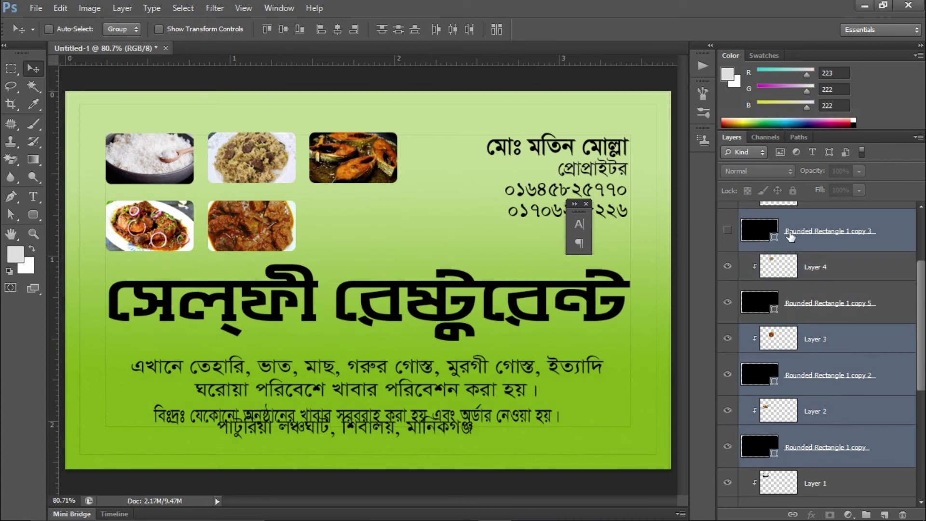
pyautogui.click(731, 262)
pyautogui.moveTo(405, 291); pyautogui.dragTo(405, 284)
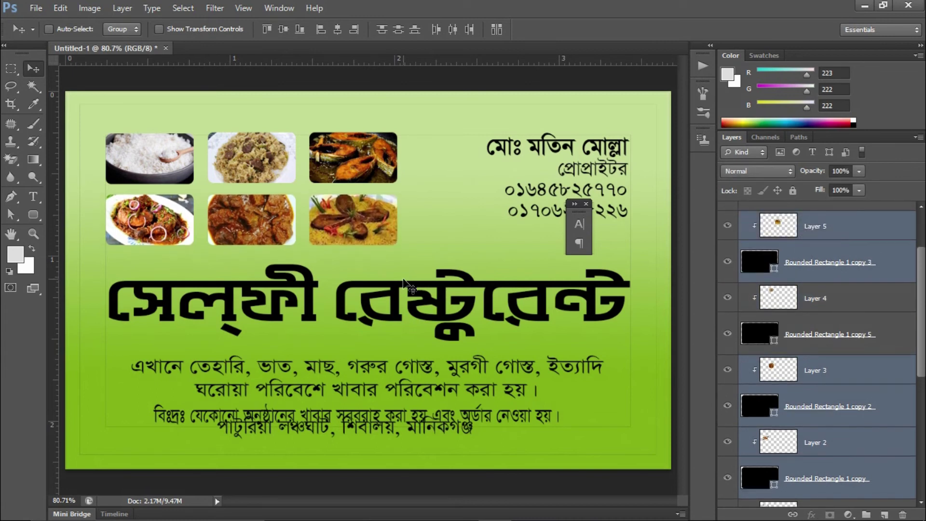
pyautogui.scroll(-5, 820, 338)
pyautogui.click(753, 352)
pyautogui.click(729, 405)
pyautogui.click(760, 406)
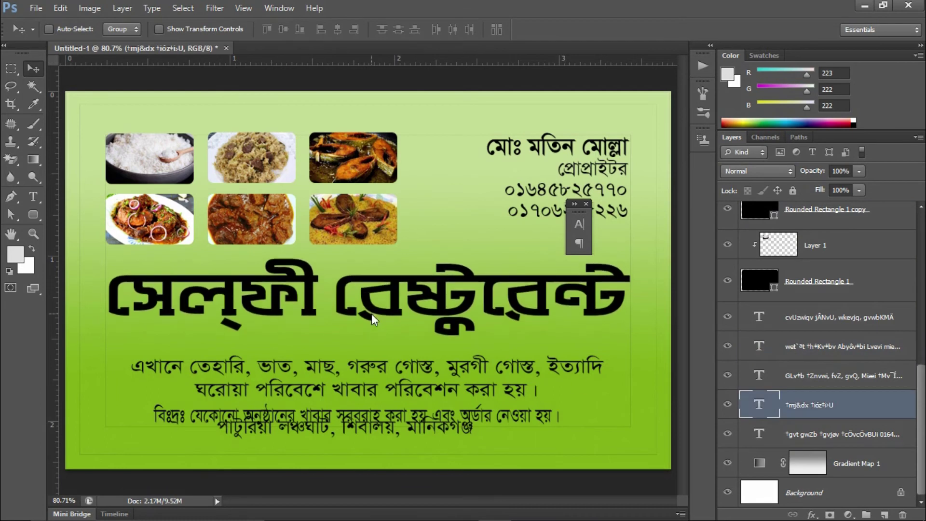
# Move the description lines up toward the title and lift the notice line clear
pyautogui.click(784, 373)
pyautogui.moveTo(482, 357); pyautogui.dragTo(475, 342)
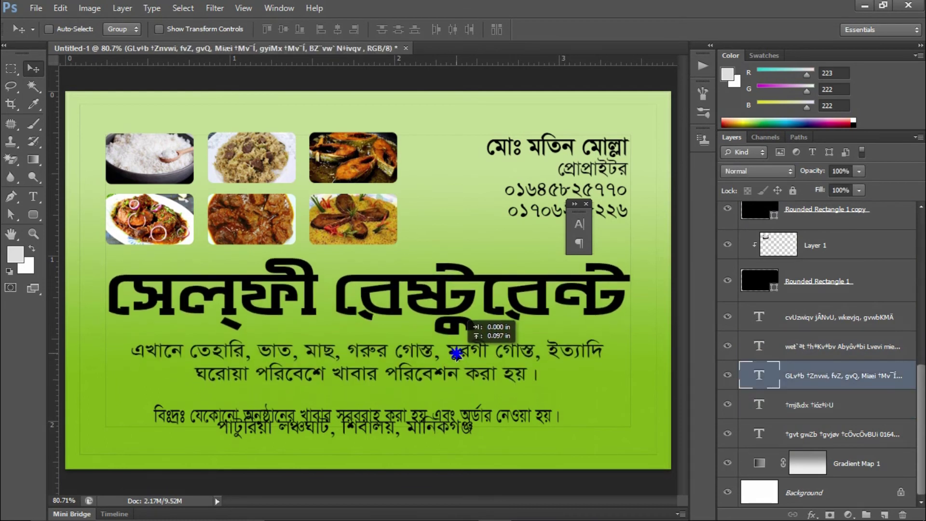
pyautogui.hotkey('alt', ']')
pyautogui.moveTo(478, 400)
pyautogui.mouseDown()
pyautogui.moveTo(480, 383)
pyautogui.moveTo(497, 406)
pyautogui.mouseUp()
# Enlarge the notice line's font size and stretch it wider across the card
pyautogui.press('t')
pyautogui.click(244, 29)
pyautogui.write('1')
pyautogui.press('Return')
pyautogui.hotkey('ctrl', 't')
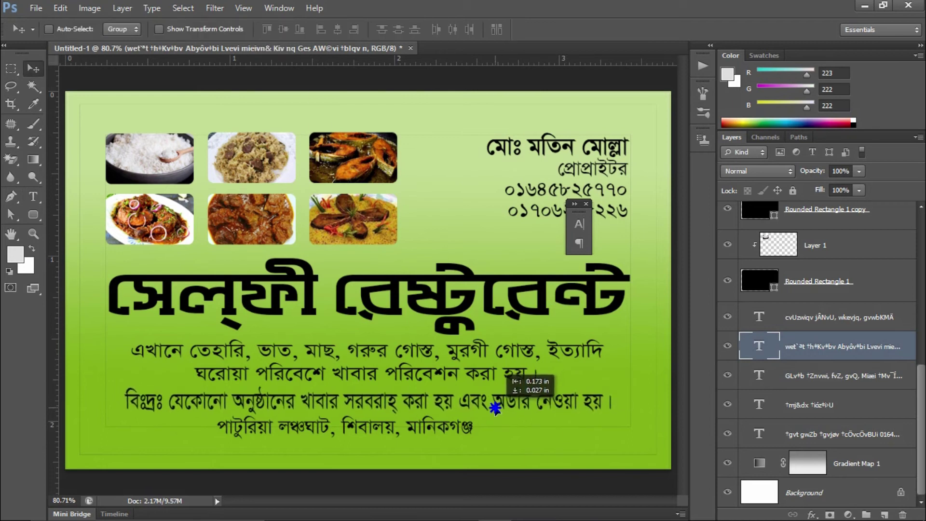
pyautogui.moveTo(621, 401); pyautogui.dragTo(636, 402)
pyautogui.press('Return')
pyautogui.press('v')
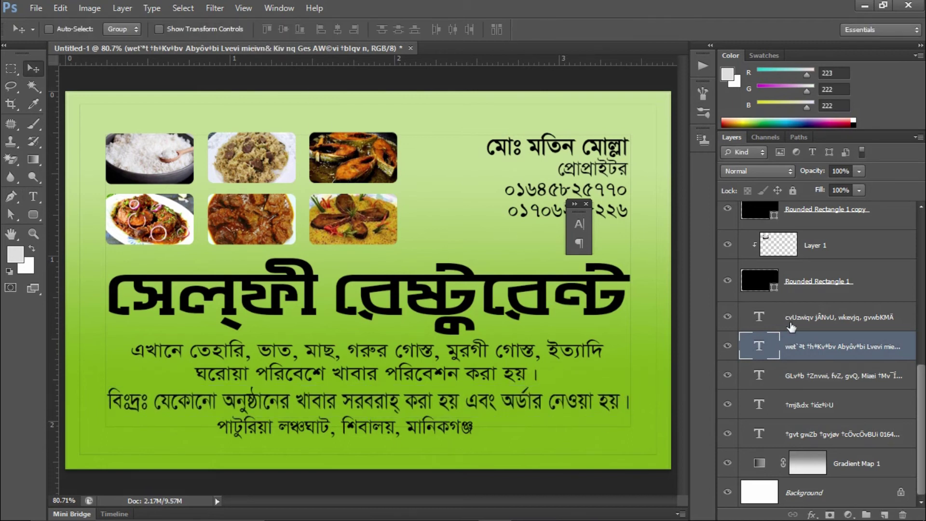
# Set the address line to 18 pt and move it slightly lower
pyautogui.keyDown('ctrl'); pyautogui.click(423, 428); pyautogui.keyUp('ctrl')
pyautogui.press('t')
pyautogui.click(244, 30)
pyautogui.write('18')
pyautogui.press('Return')
pyautogui.press('v')
pyautogui.moveTo(399, 431); pyautogui.dragTo(410, 429)
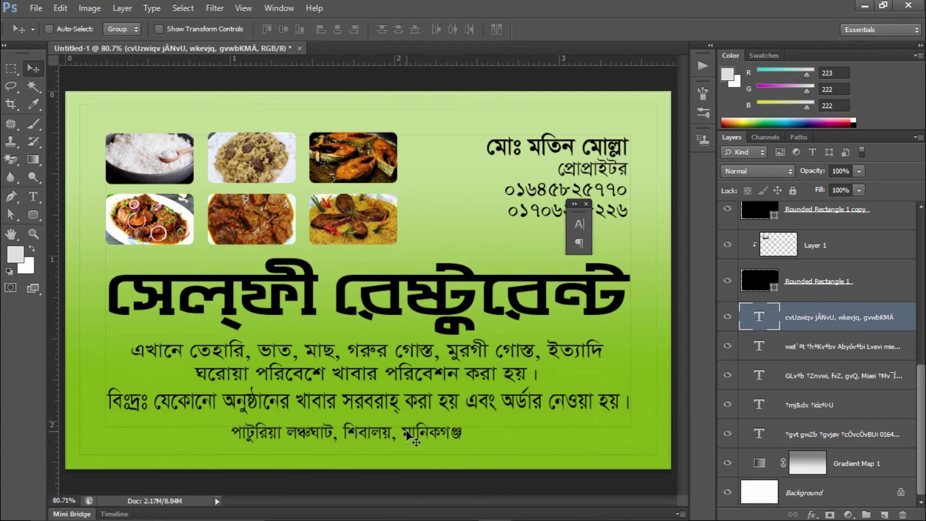
# Nudge the notice line up and the address line down so they no longer overlap
pyautogui.click(792, 395)
pyautogui.click(731, 377)
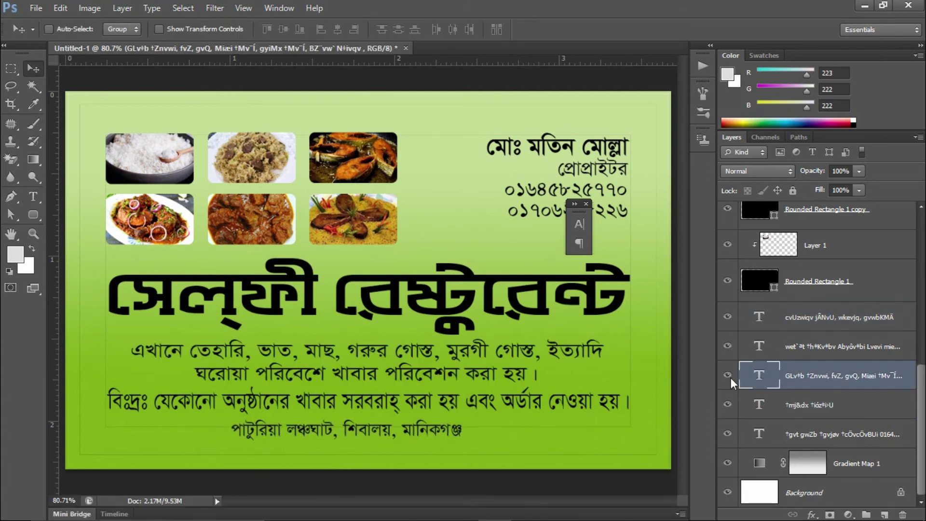
pyautogui.click(729, 349)
pyautogui.press('Up')
pyautogui.press('Up')
pyautogui.press('Up')
pyautogui.press('Up')
pyautogui.press('Up')
pyautogui.press('Up')
pyautogui.click(795, 321)
pyautogui.press('Up')
pyautogui.press('Up')
pyautogui.press('Up')
pyautogui.press('Up')
pyautogui.press('Up')
pyautogui.press('Up')
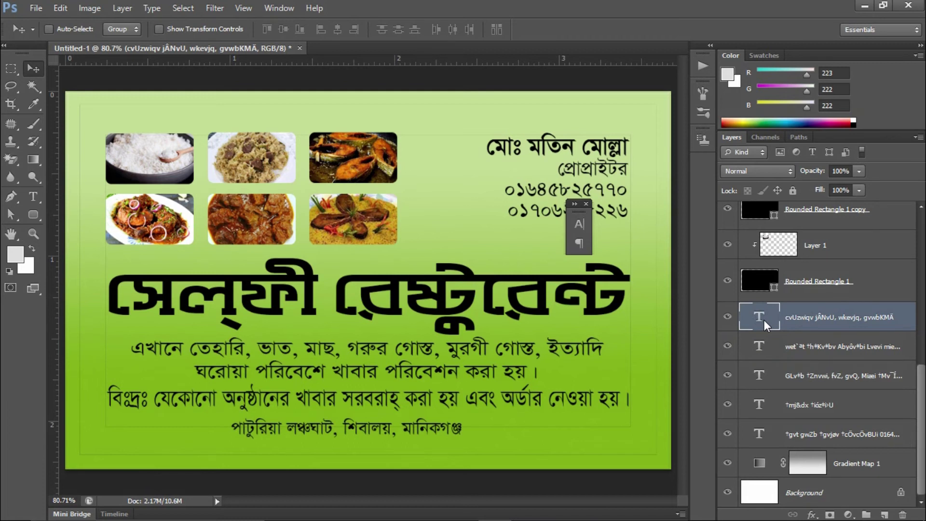
pyautogui.press('Down')
pyautogui.press('Down')
pyautogui.press('Down')
pyautogui.press('Down')
pyautogui.press('Down')
pyautogui.press('Down')
pyautogui.press('Down')
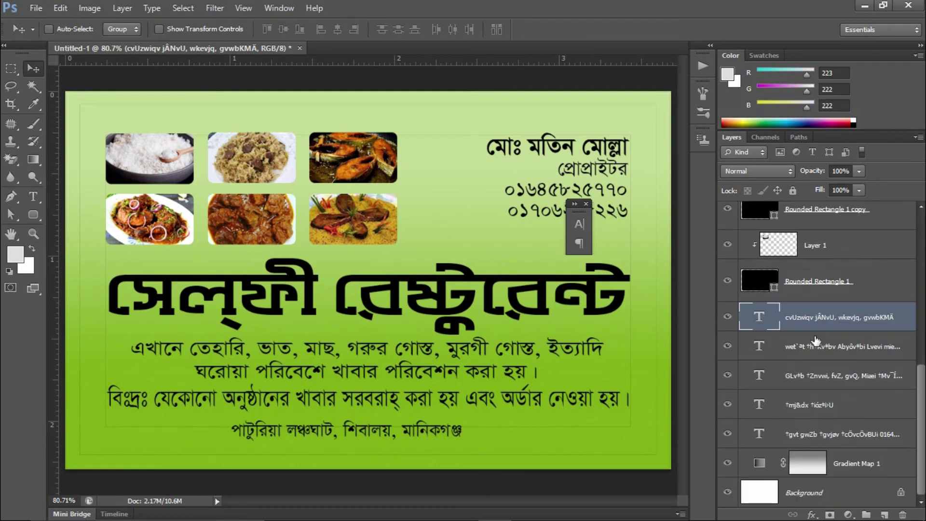
# Draw a wide rectangle across the card's bottom with no stroke
pyautogui.click(33, 214)
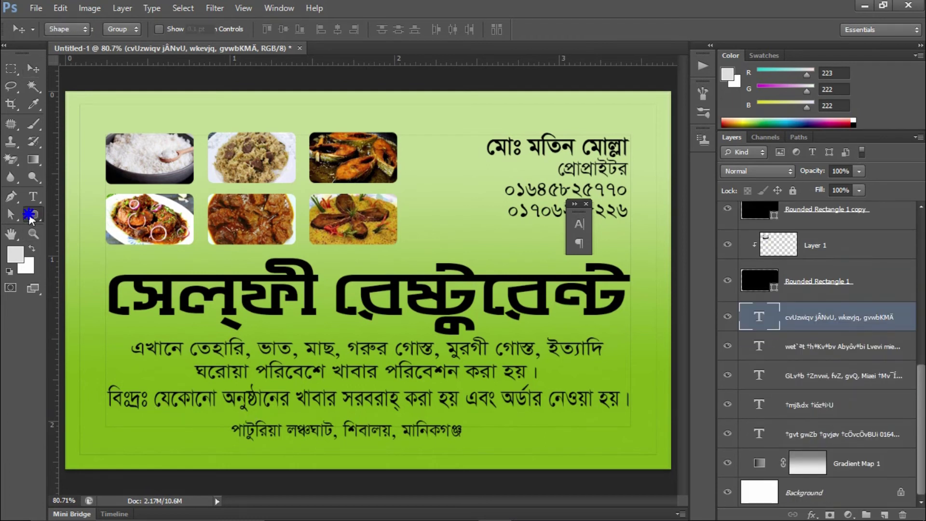
pyautogui.click(76, 209)
pyautogui.moveTo(61, 475); pyautogui.dragTo(678, 417)
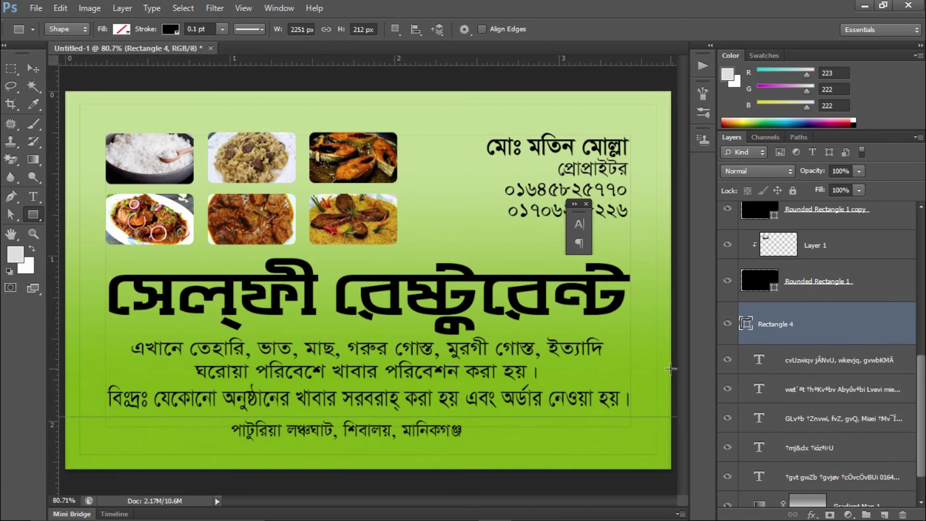
pyautogui.click(164, 27)
pyautogui.click(114, 56)
# Set the band's fill colour values to CMYK 0, 60, 100, 0
pyautogui.click(123, 33)
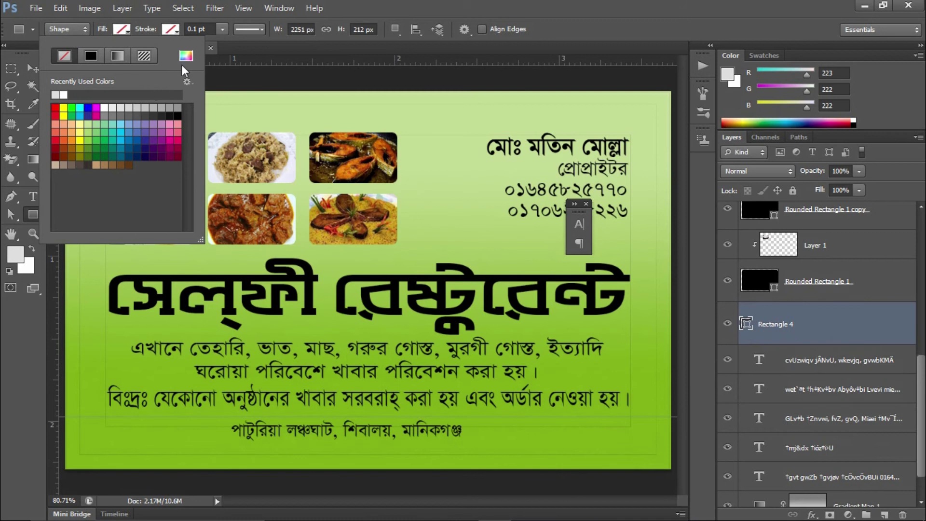
pyautogui.click(186, 55)
pyautogui.click(864, 317)
pyautogui.write('0')
pyautogui.press('Tab')
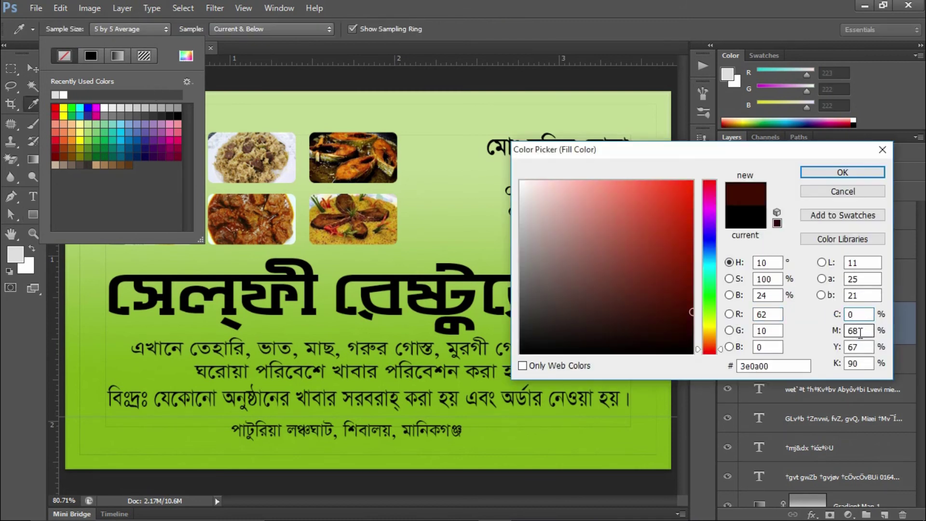
pyautogui.write('60')
pyautogui.press('Tab')
pyautogui.write('100')
pyautogui.press('Tab')
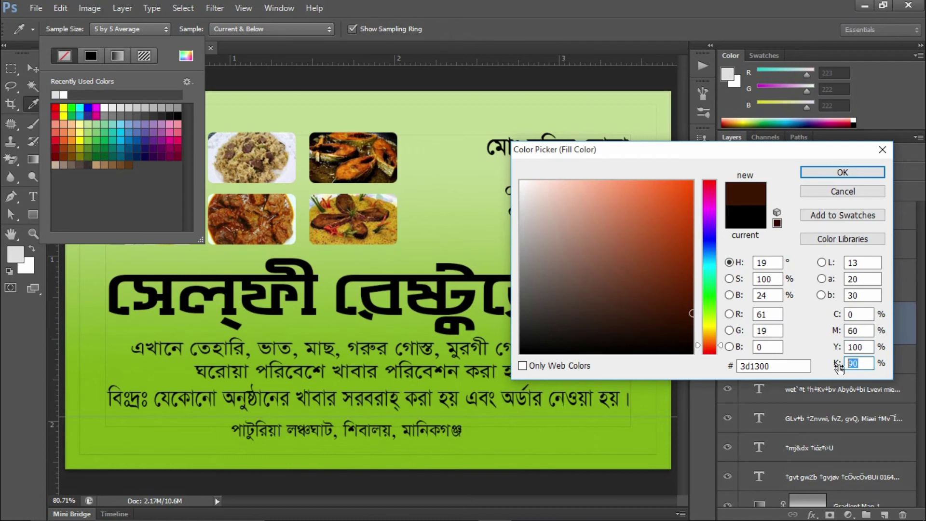
pyautogui.write('0')
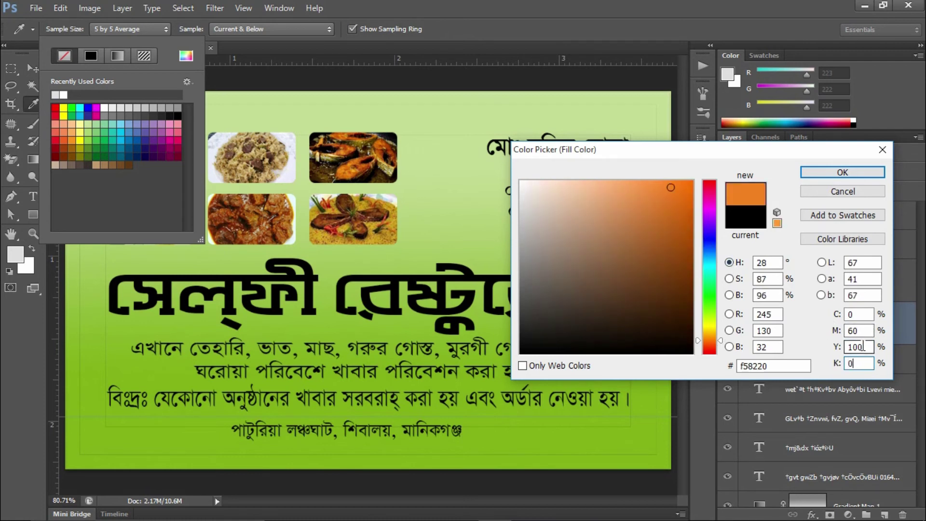
# Shift the fill to a deep magenta-purple (magenta 100, cyan 60) and apply it
pyautogui.click(709, 210)
pyautogui.click(687, 204)
pyautogui.moveTo(688, 206); pyautogui.dragTo(692, 221)
pyautogui.click(852, 331)
pyautogui.write('100')
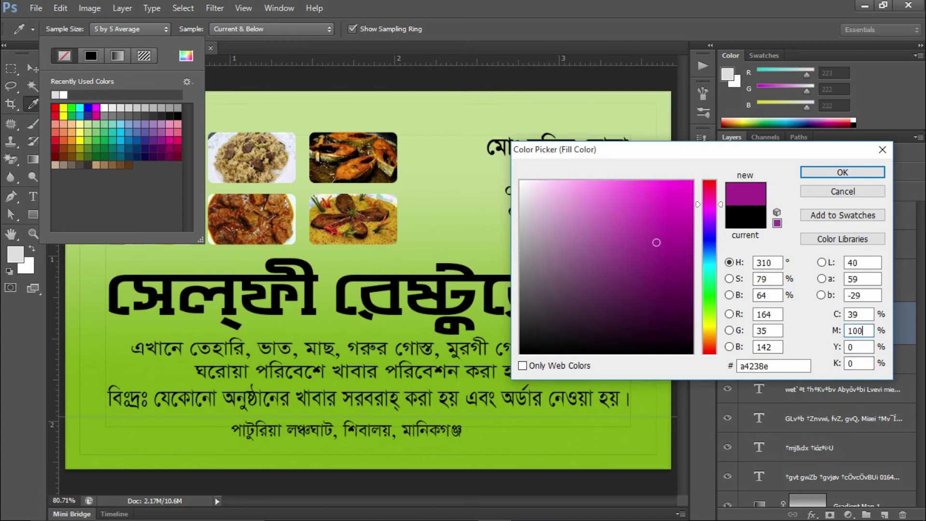
pyautogui.click(848, 314)
pyautogui.write('60')
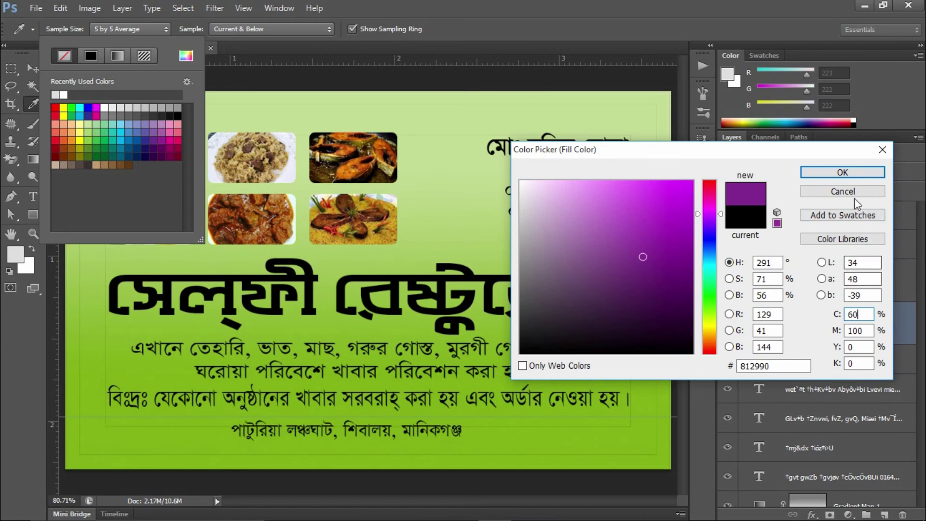
pyautogui.click(843, 172)
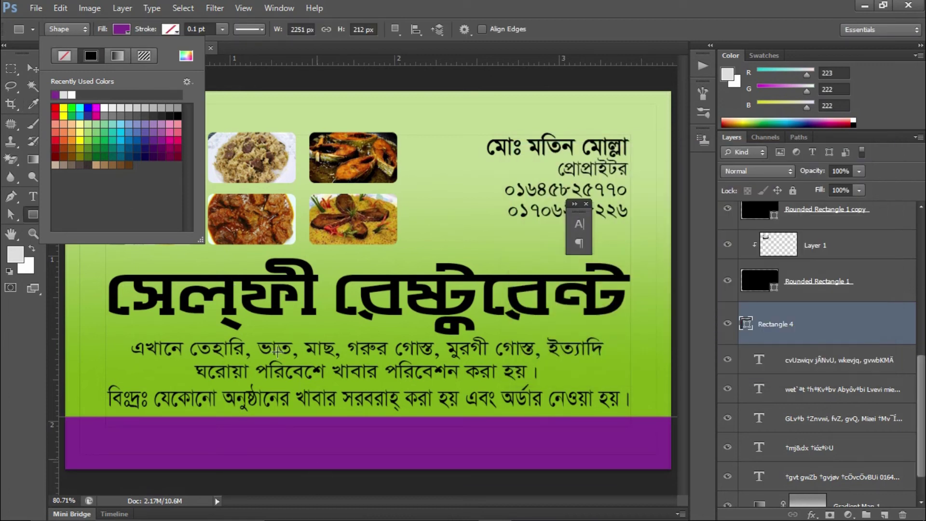
# Refine the band's fill to the purple 9400ad
pyautogui.click(185, 55)
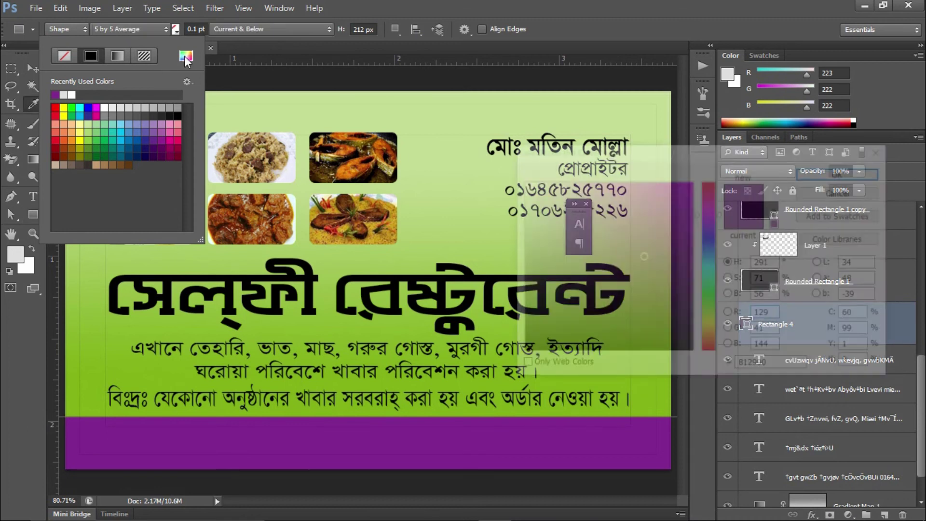
pyautogui.click(692, 203)
pyautogui.moveTo(692, 202); pyautogui.dragTo(692, 194)
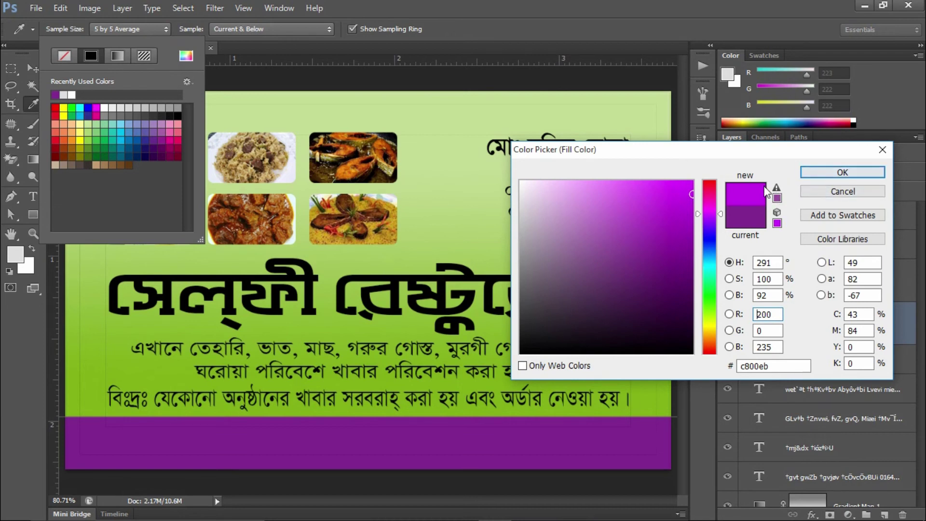
pyautogui.click(842, 173)
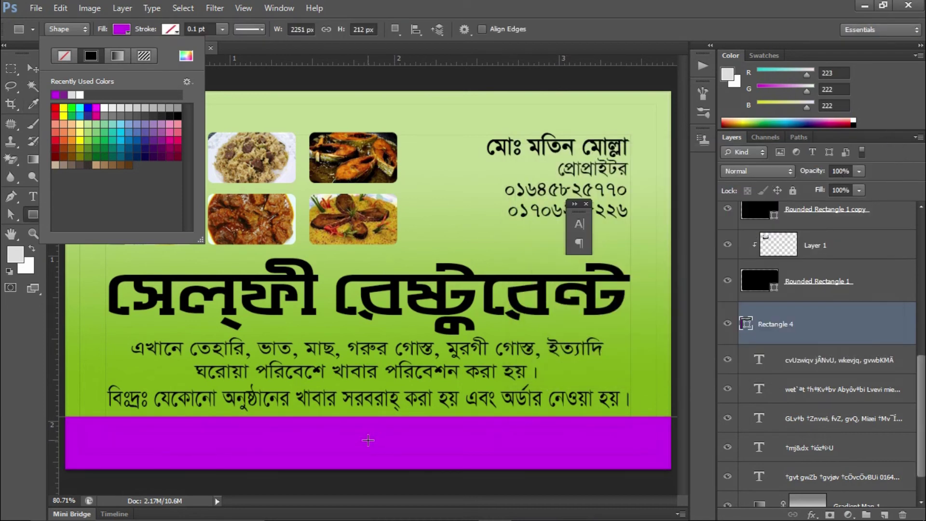
pyautogui.click(184, 60)
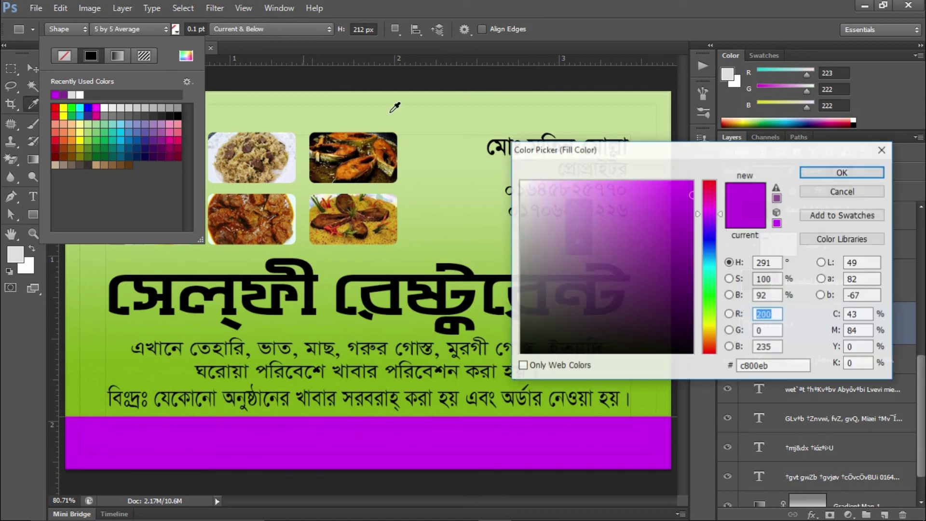
pyautogui.moveTo(692, 195); pyautogui.dragTo(693, 236)
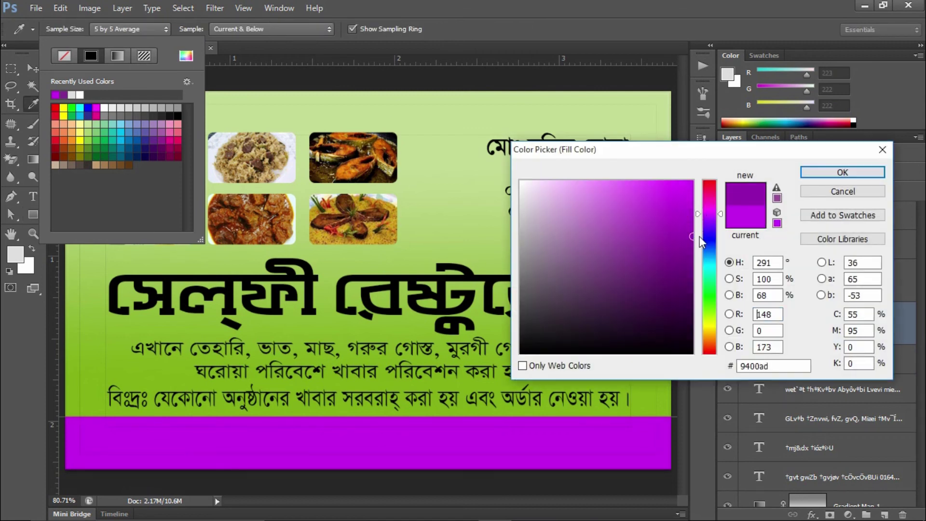
pyautogui.click(839, 173)
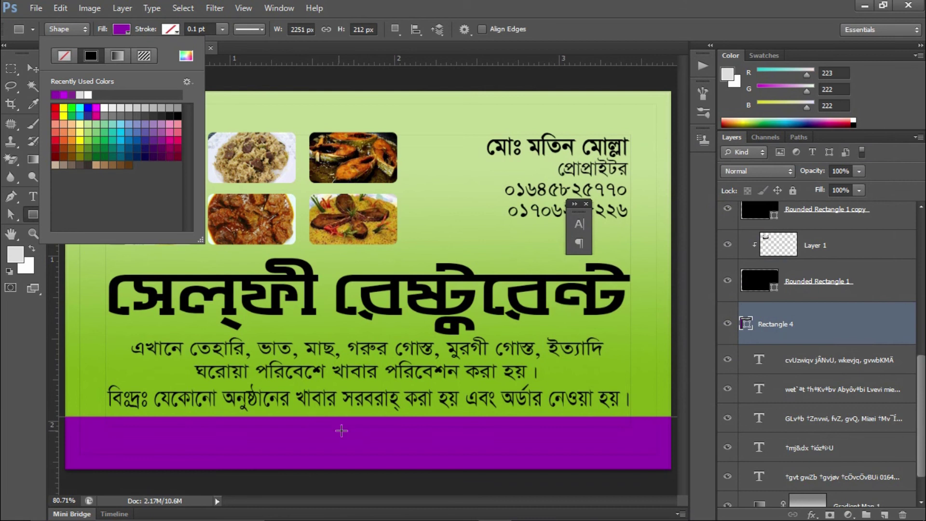
# Drag the address text layer above Rectangle 4 so it shows on the purple band
pyautogui.press('Escape')
pyautogui.press('v')
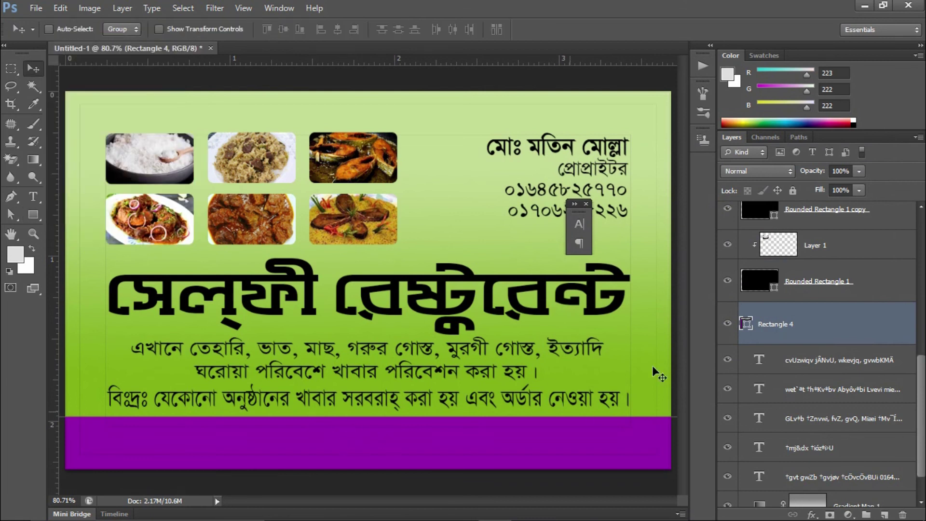
pyautogui.scroll(-1, 778, 480)
pyautogui.click(728, 445)
pyautogui.click(728, 446)
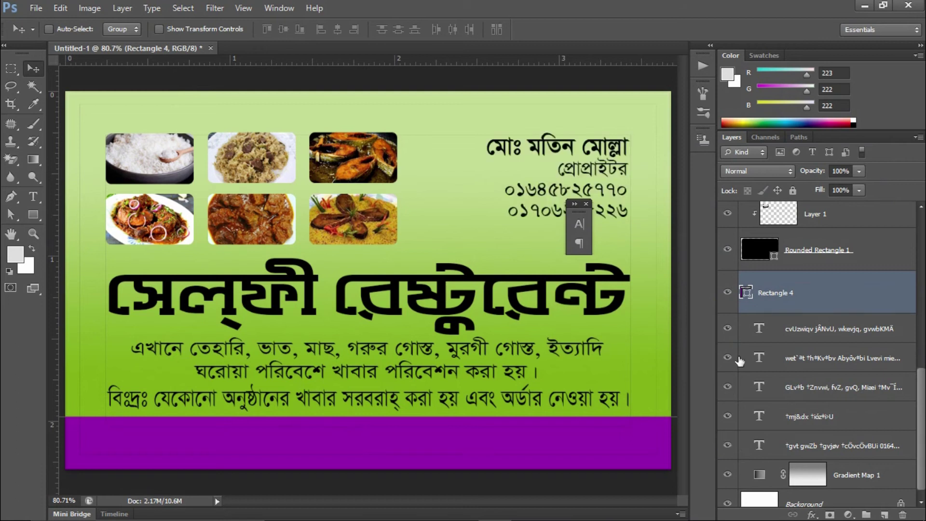
pyautogui.click(728, 292)
pyautogui.click(727, 329)
pyautogui.click(727, 329)
pyautogui.moveTo(814, 330)
pyautogui.mouseDown()
pyautogui.moveTo(794, 277)
pyautogui.moveTo(782, 293)
pyautogui.mouseUp()
pyautogui.click(725, 322)
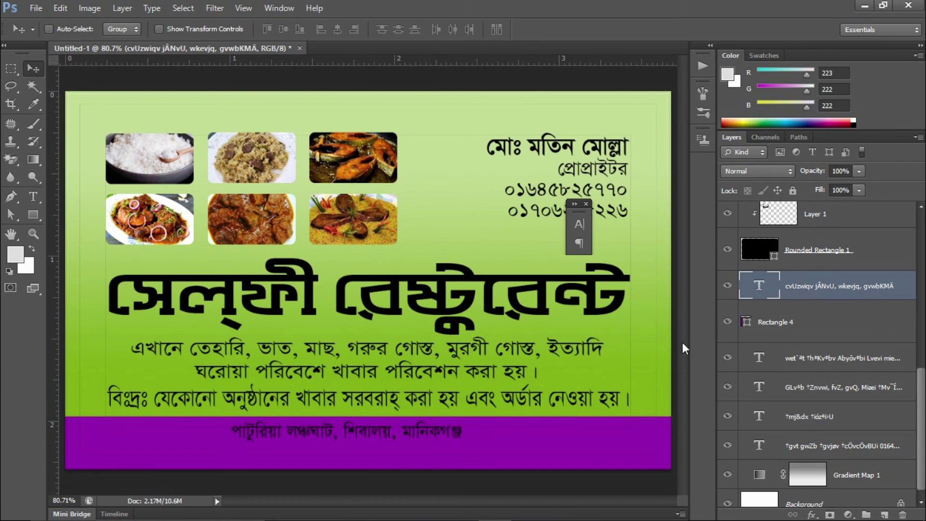
# Set the address line's text colour to white (ffffff)
pyautogui.press('t')
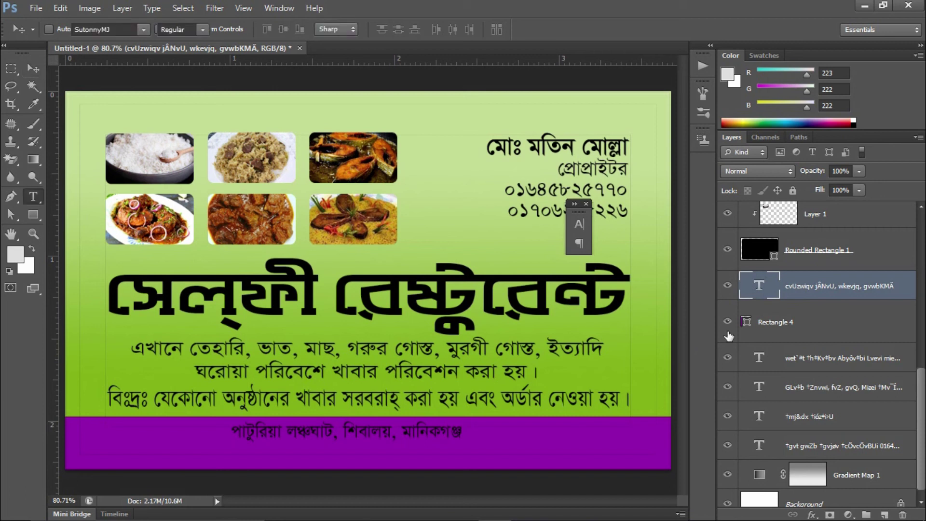
pyautogui.click(434, 30)
pyautogui.click(522, 182)
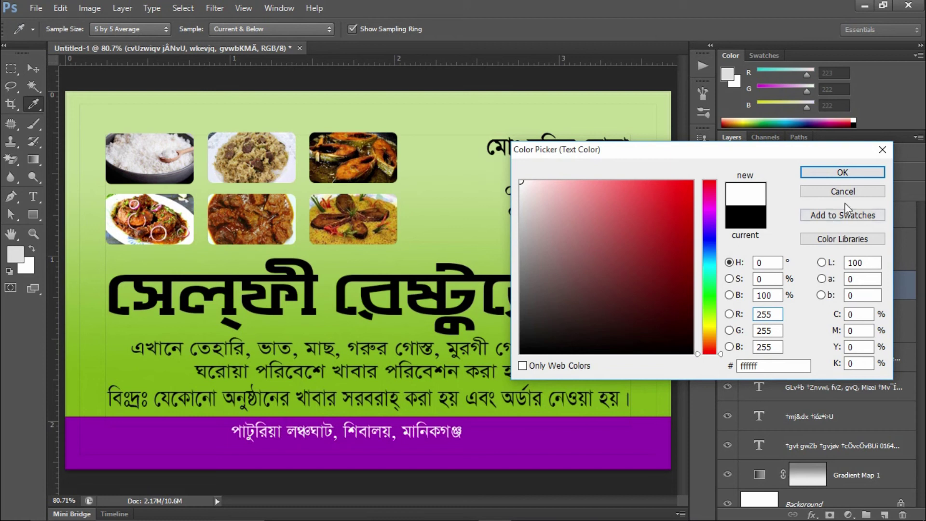
pyautogui.click(843, 173)
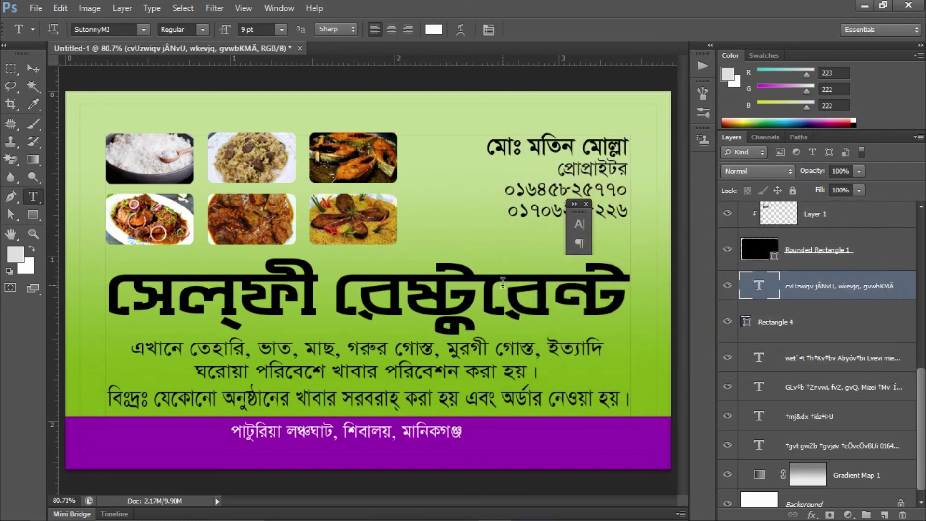
pyautogui.press('v')
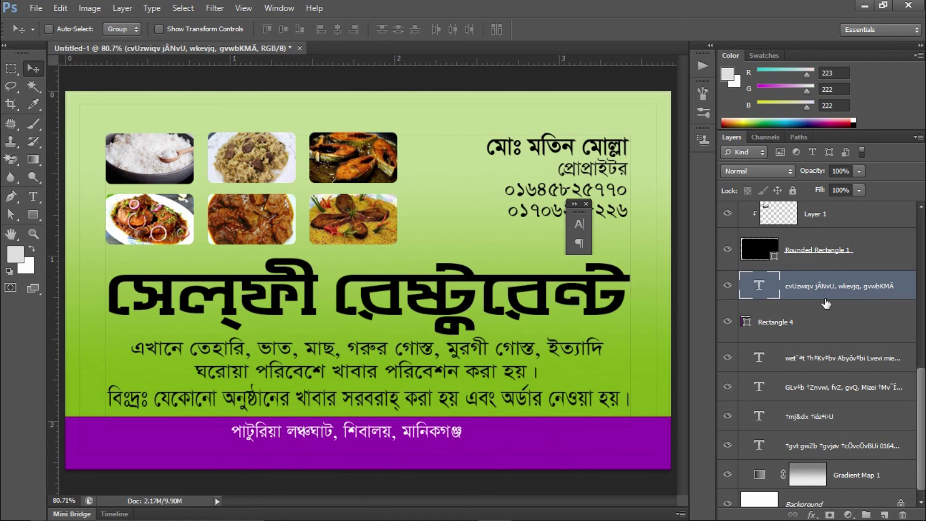
pyautogui.click(772, 329)
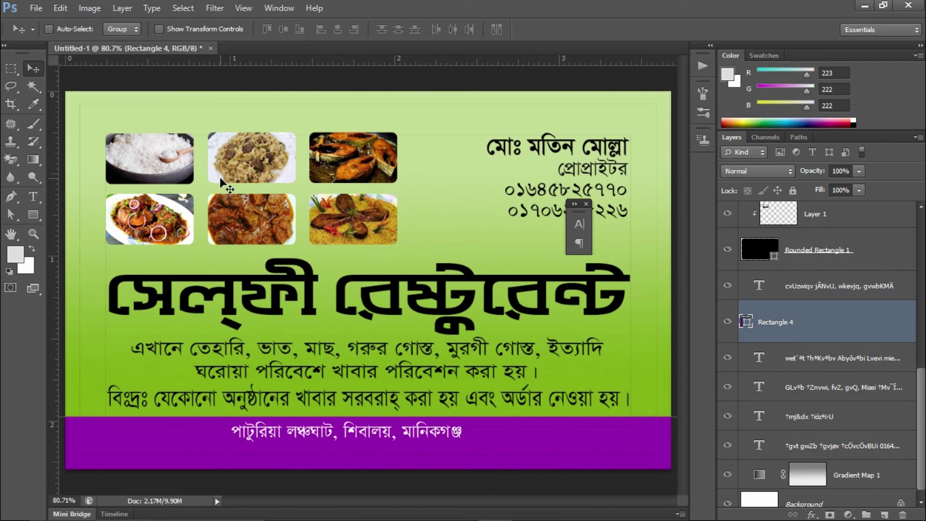
pyautogui.click(32, 215)
pyautogui.click(121, 29)
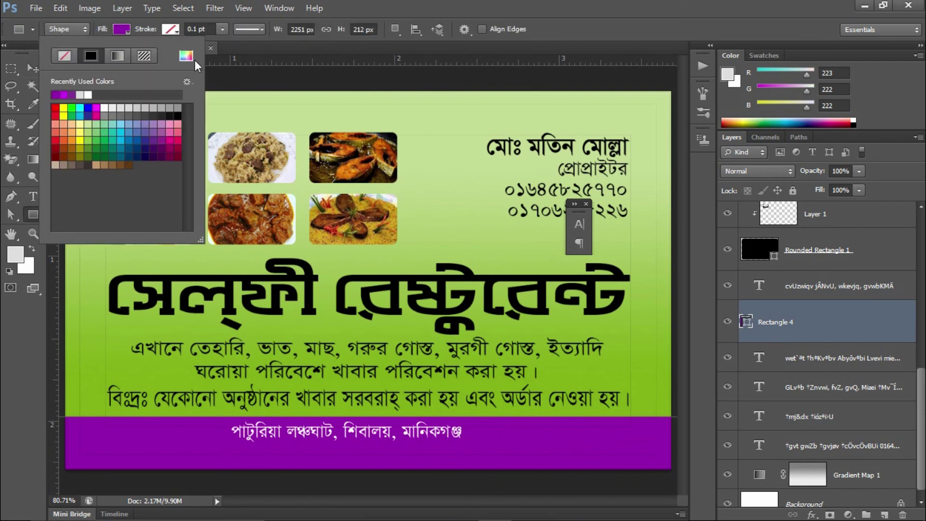
pyautogui.click(185, 55)
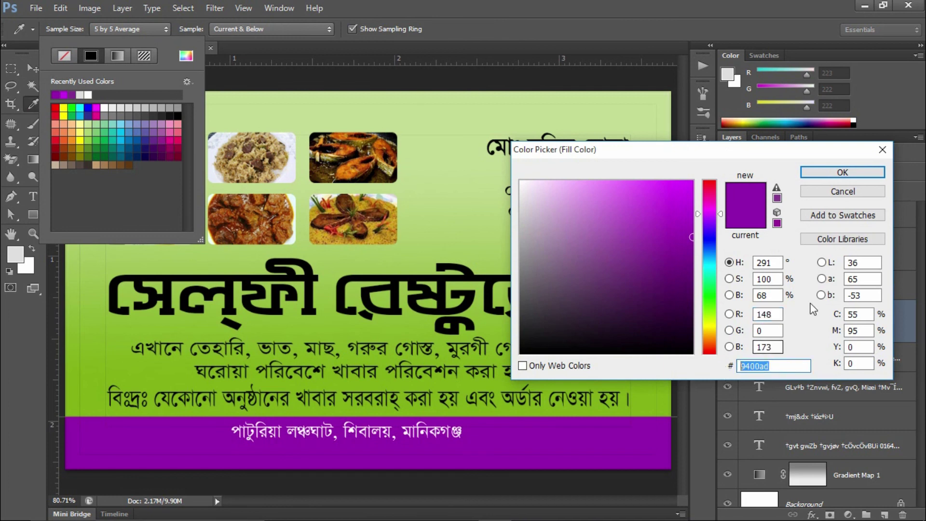
pyautogui.click(843, 172)
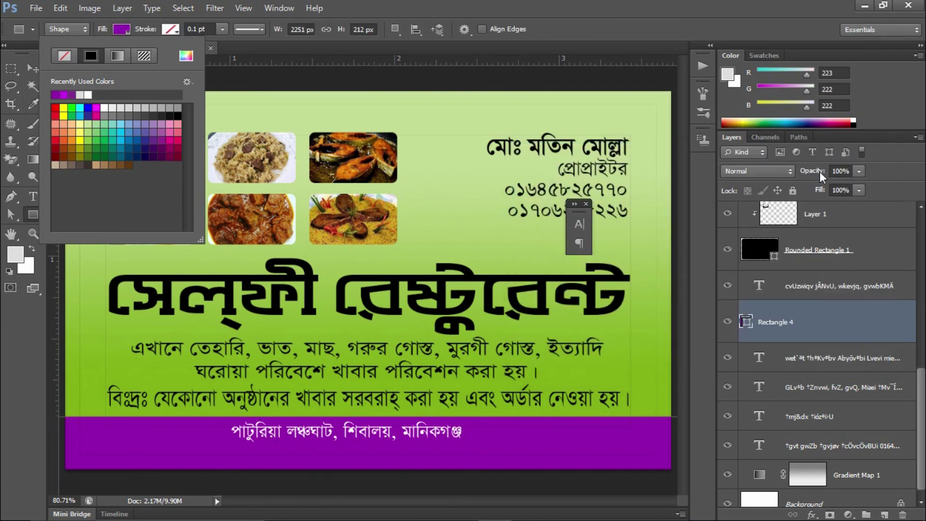
pyautogui.click(537, 15)
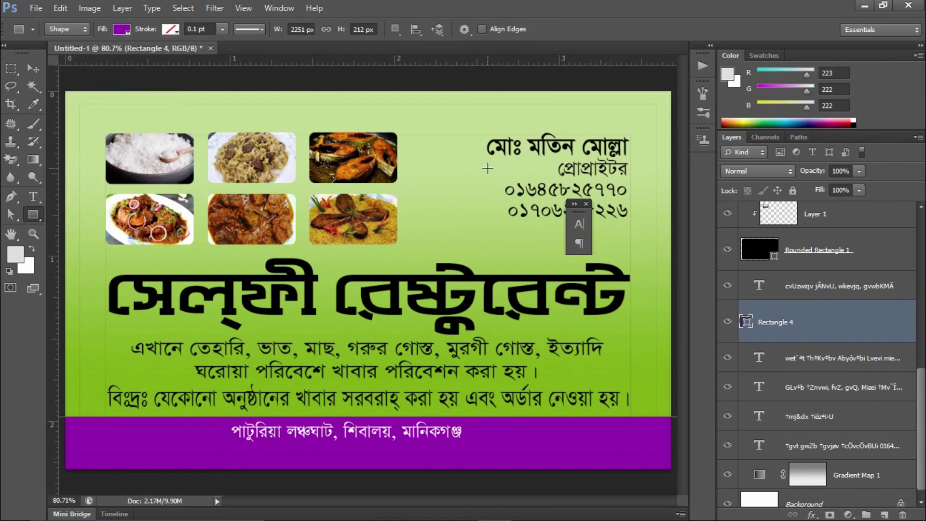
pyautogui.scroll(-1, 806, 388)
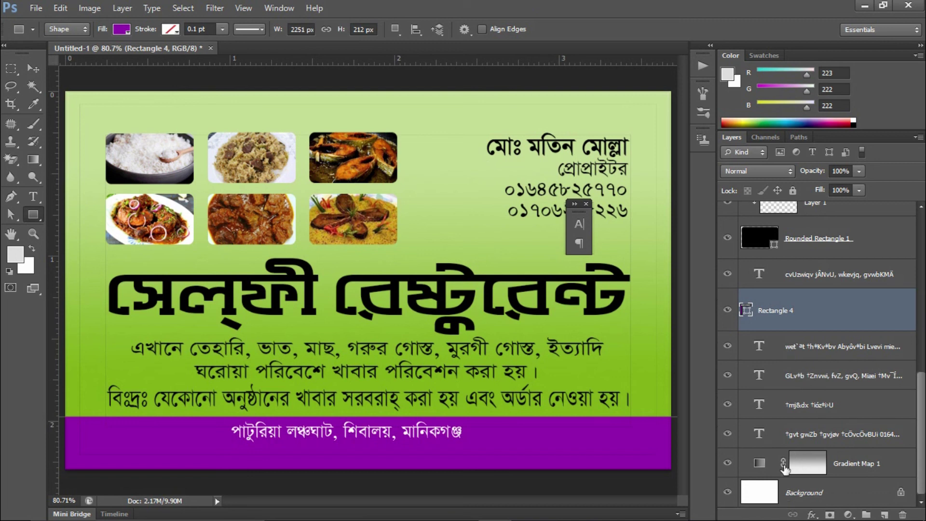
pyautogui.click(746, 434)
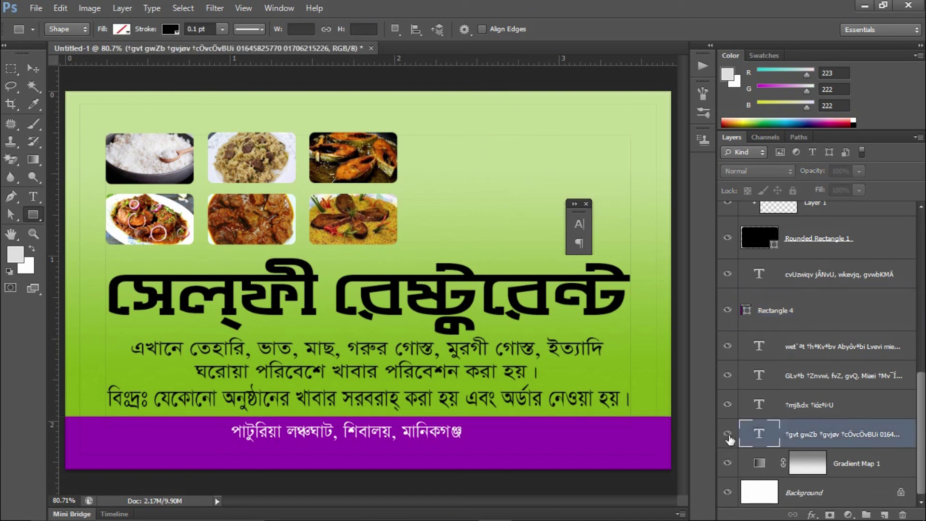
# Show the name and phone block again and colour the owner's name line 9400ad
pyautogui.click(728, 435)
pyautogui.press('t')
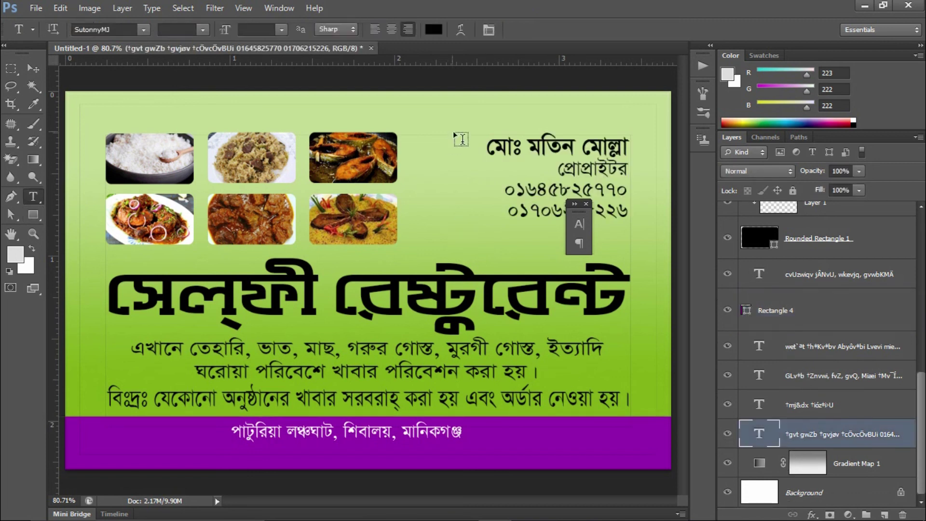
pyautogui.doubleClick(550, 146)
pyautogui.tripleClick(494, 145)
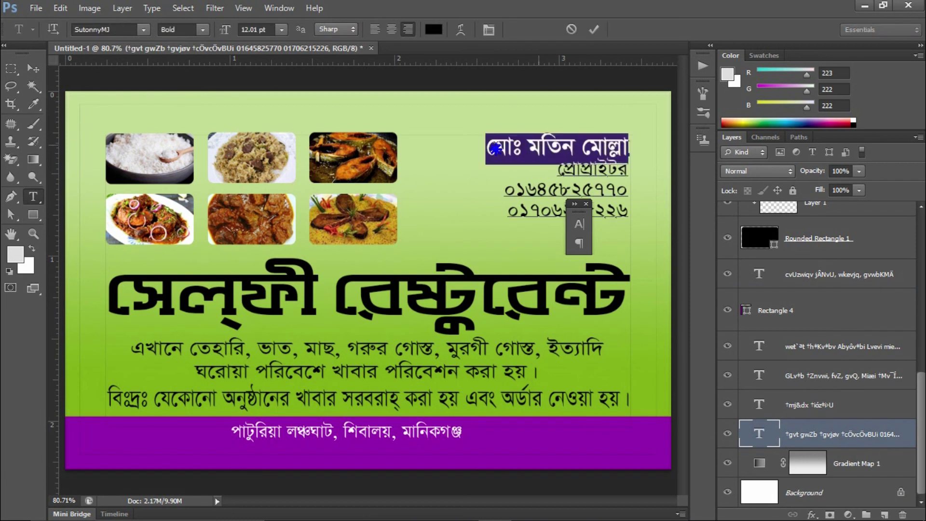
pyautogui.click(495, 146)
pyautogui.moveTo(494, 146); pyautogui.dragTo(629, 147)
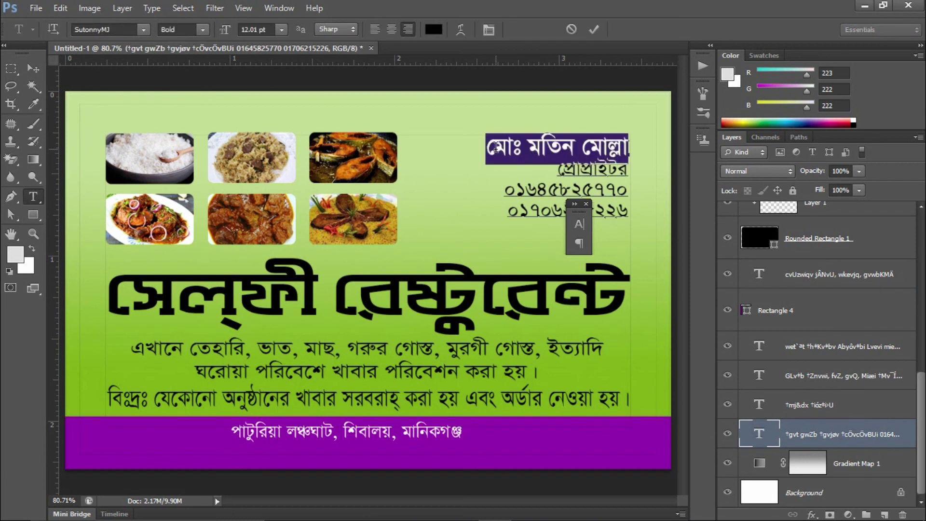
pyautogui.click(433, 32)
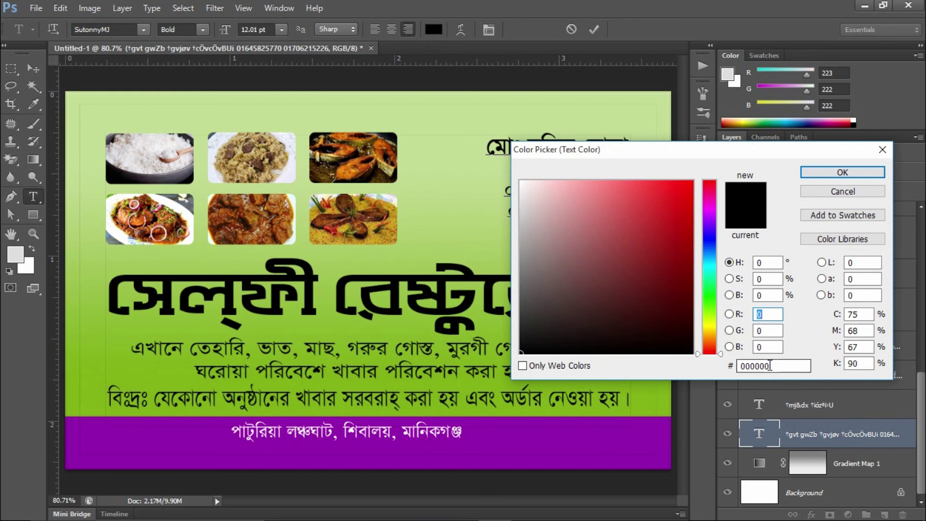
pyautogui.write('9400ad')
pyautogui.click(841, 173)
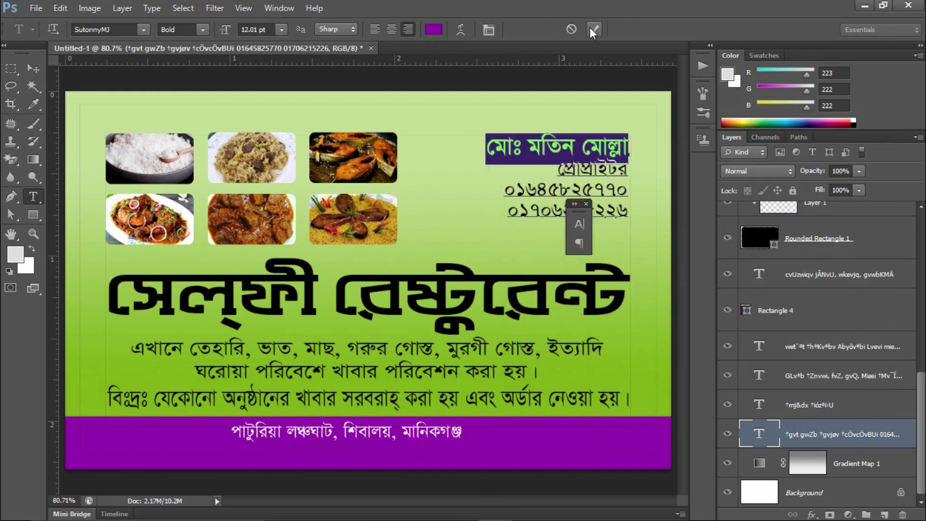
pyautogui.click(593, 29)
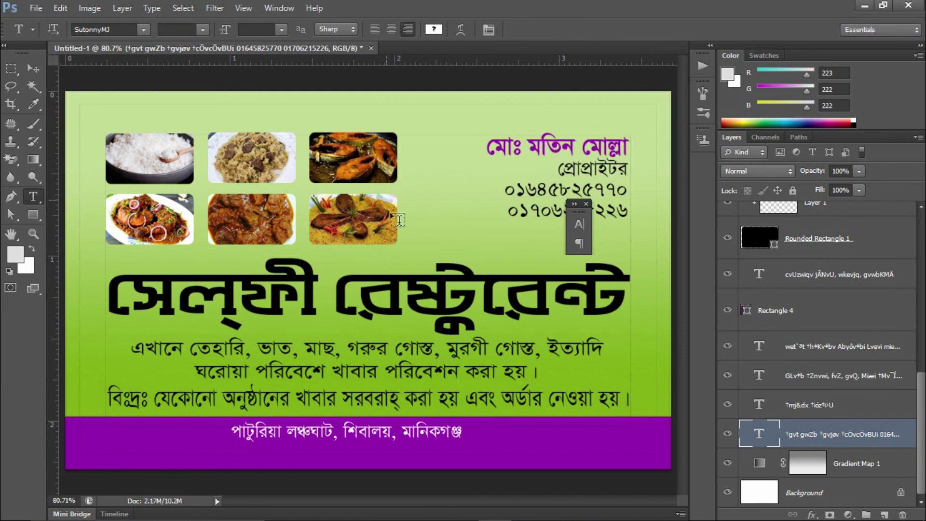
# Select the whole সেলফী রেষ্টুরেন্ট headline and set its text colour to 9400ad
pyautogui.click(437, 294)
pyautogui.tripleClick(413, 292)
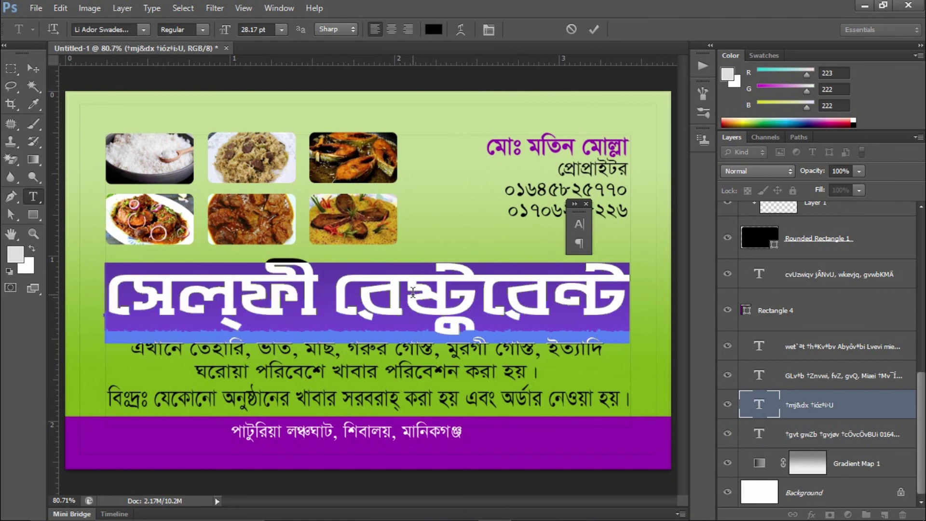
pyautogui.click(434, 29)
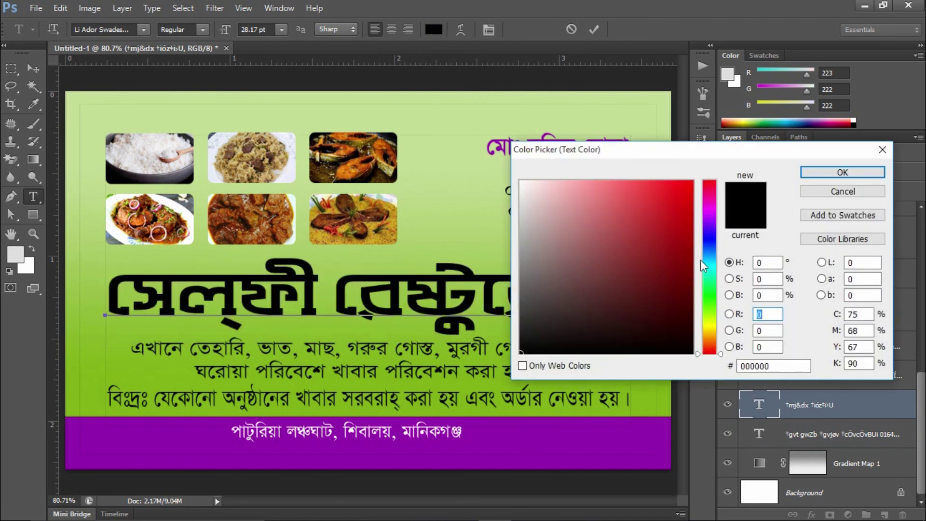
pyautogui.moveTo(786, 367); pyautogui.dragTo(696, 369)
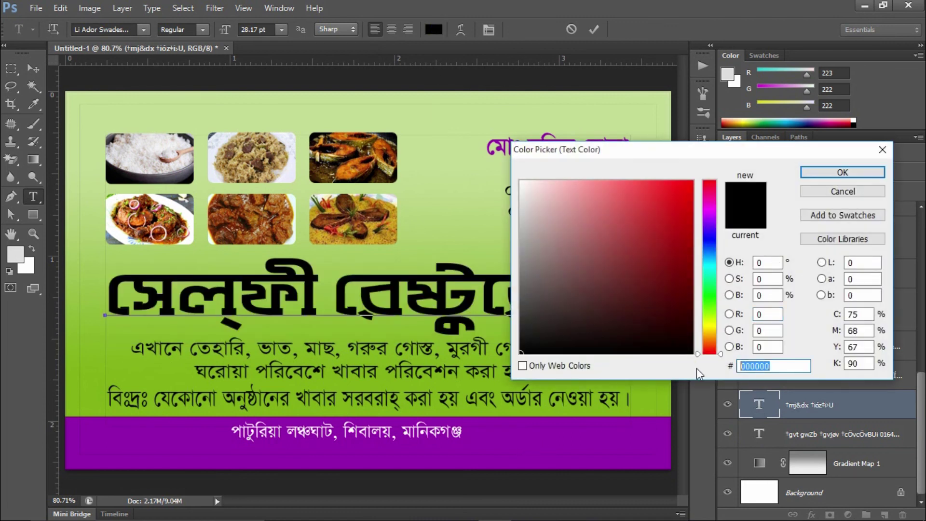
pyautogui.write('9400ad')
pyautogui.click(857, 171)
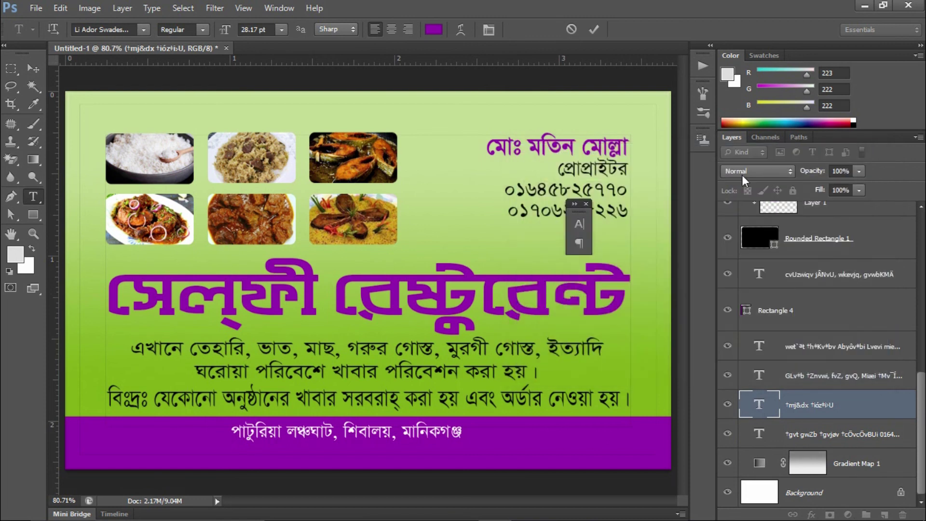
pyautogui.click(594, 30)
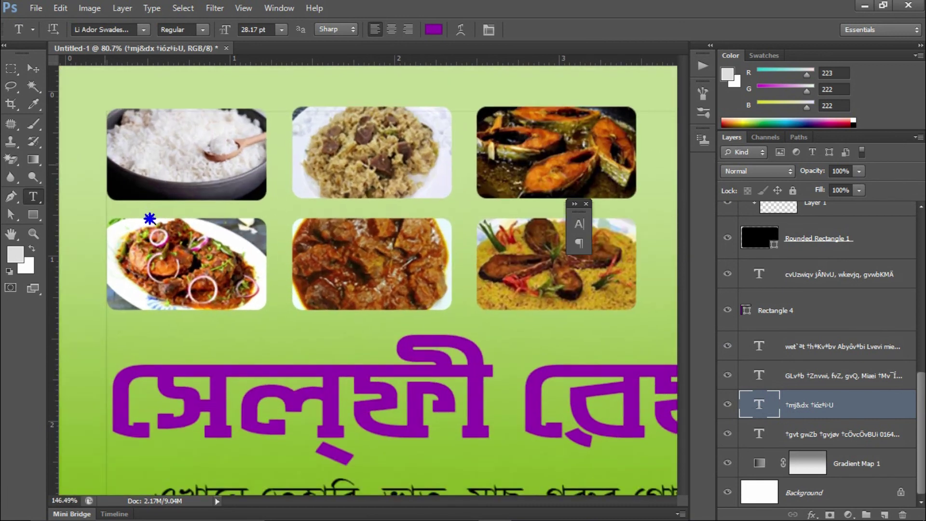
# Zoom to about 180% on the food photos and make the Rounded Rectangle 1 frame layer active
pyautogui.moveTo(127, 187); pyautogui.dragTo(151, 223)
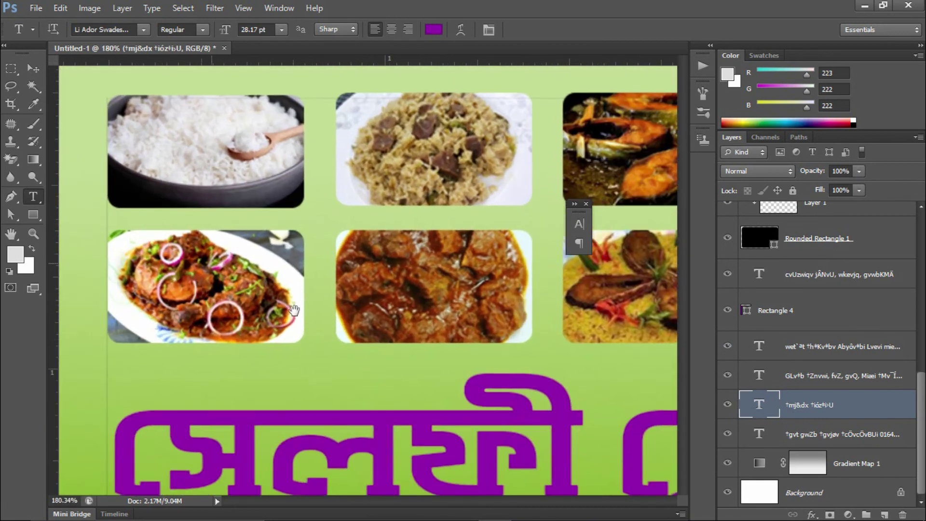
pyautogui.moveTo(294, 309); pyautogui.dragTo(273, 236)
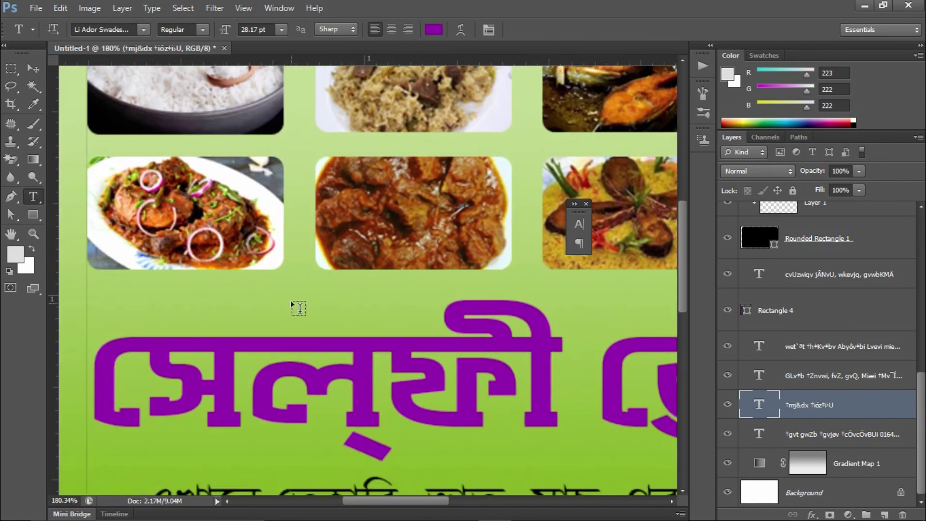
pyautogui.click(33, 69)
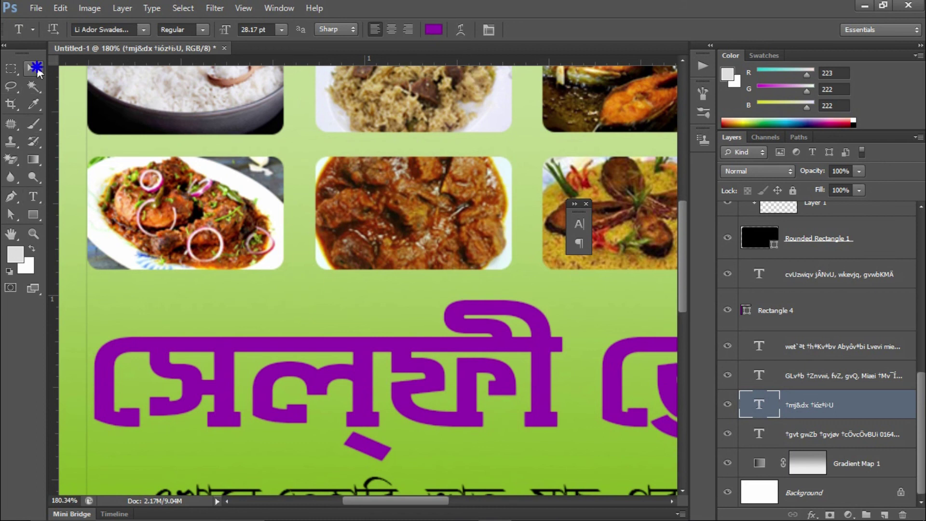
pyautogui.scroll(1, 812, 304)
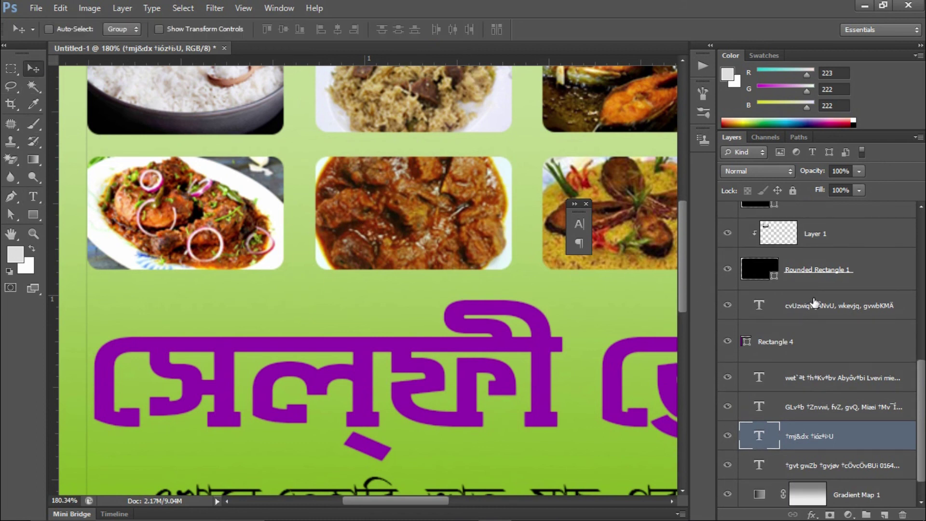
pyautogui.click(865, 275)
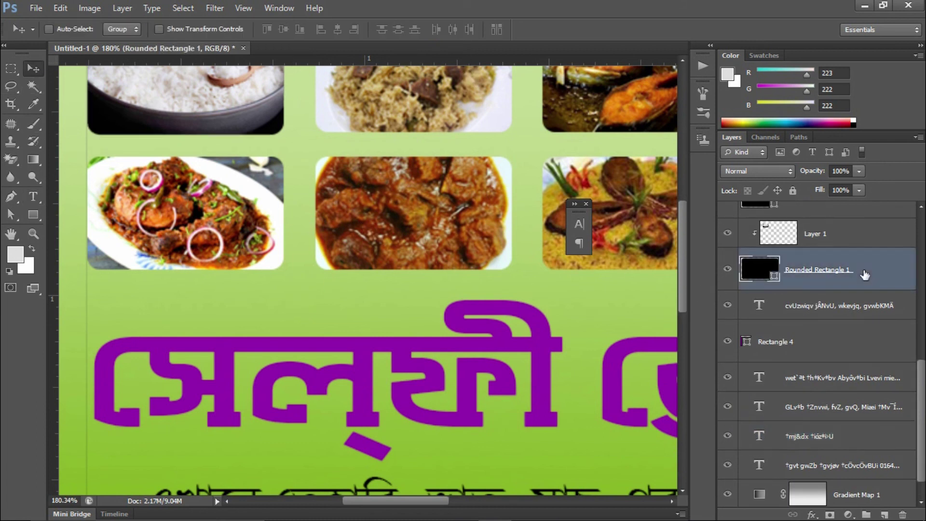
pyautogui.click(728, 270)
pyautogui.click(728, 271)
pyautogui.moveTo(308, 146); pyautogui.dragTo(336, 193)
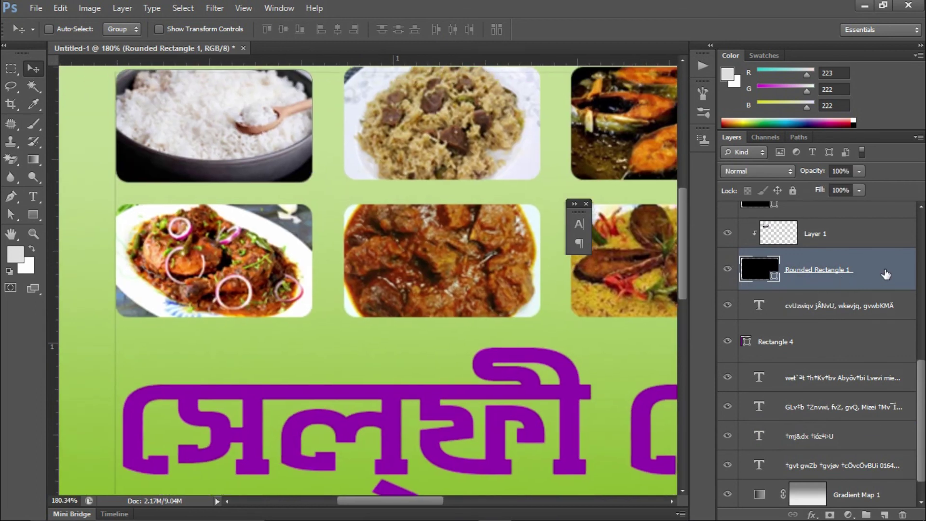
# Add a Drop Shadow to Rounded Rectangle 1 with Normal blend mode and 100% opacity
pyautogui.doubleClick(895, 273)
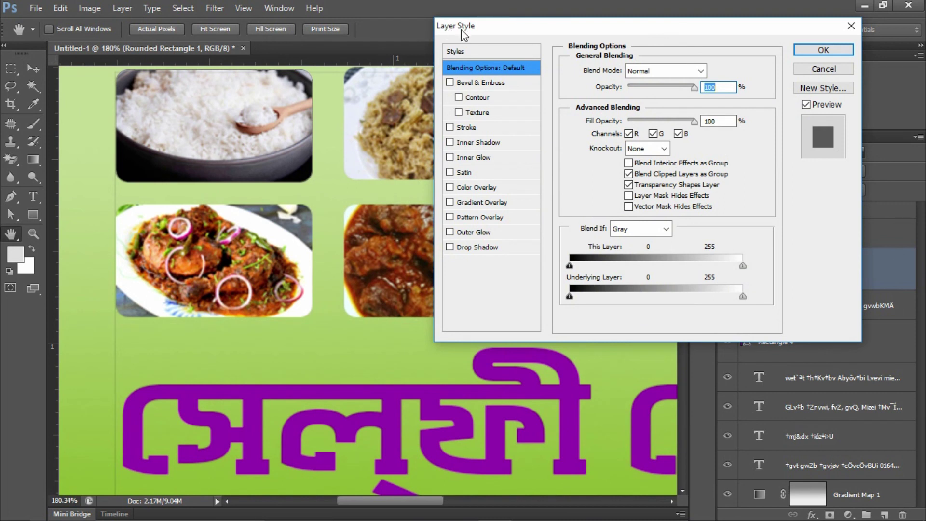
pyautogui.click(473, 249)
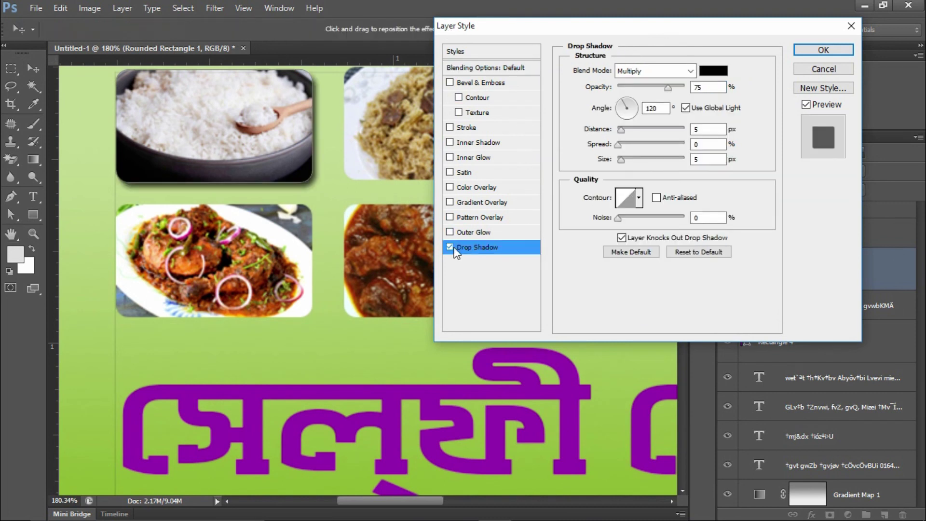
pyautogui.moveTo(671, 87); pyautogui.dragTo(686, 87)
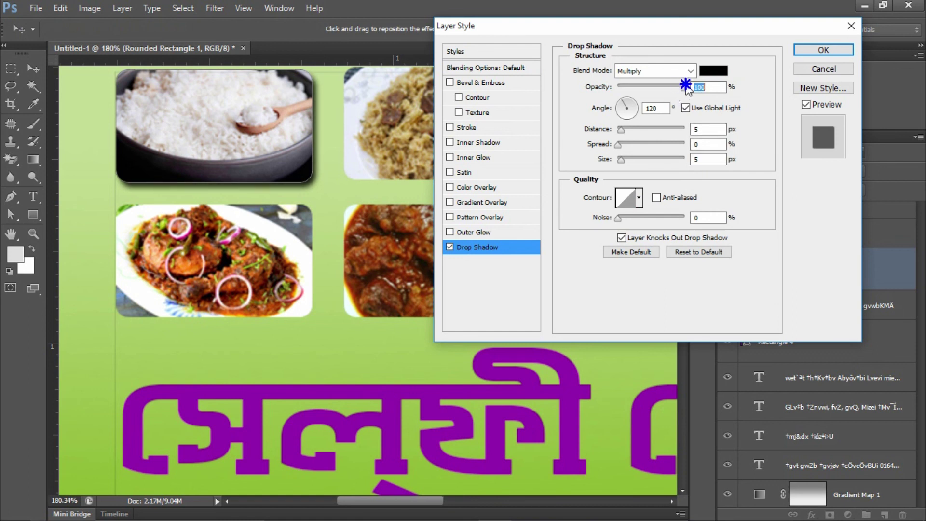
pyautogui.click(656, 71)
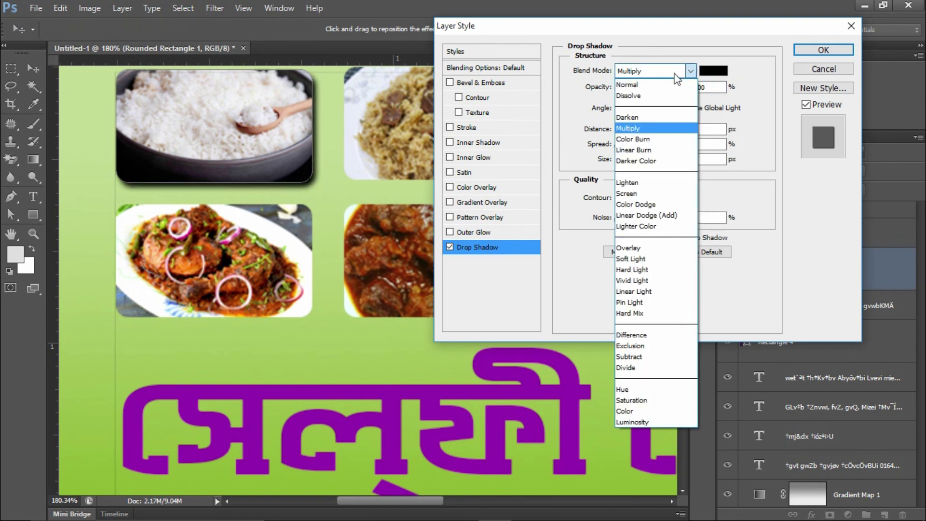
pyautogui.click(653, 85)
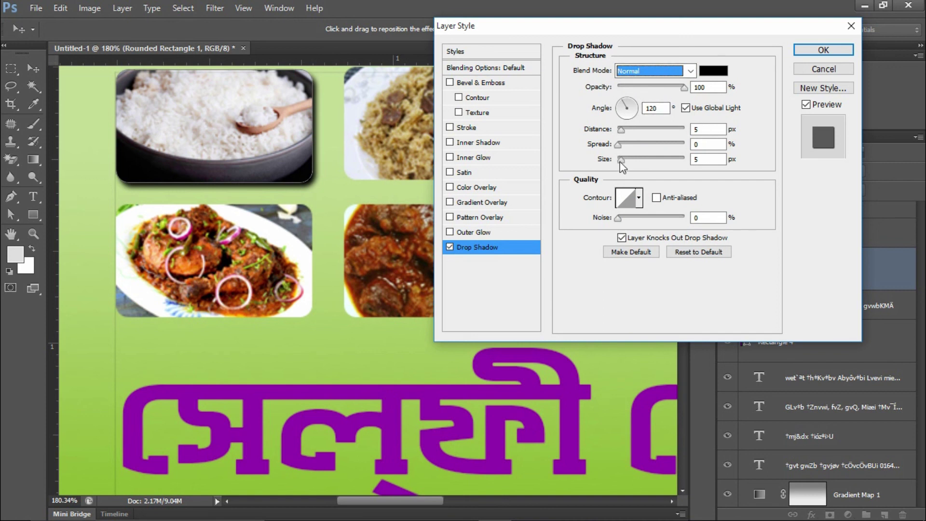
# Set the drop shadow to 12% spread, 1 px size and 7 px distance
pyautogui.click(621, 144)
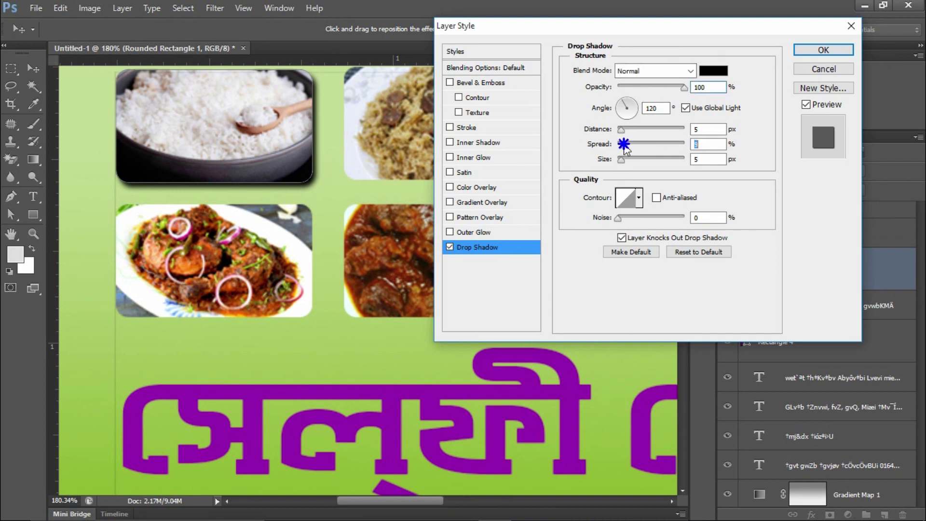
pyautogui.moveTo(624, 144); pyautogui.dragTo(626, 145)
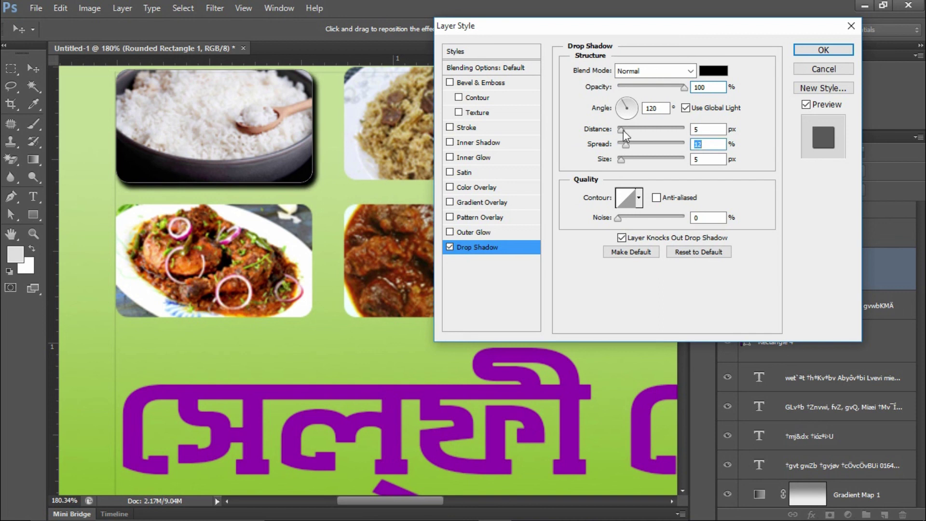
pyautogui.moveTo(621, 160)
pyautogui.mouseDown()
pyautogui.moveTo(631, 161)
pyautogui.moveTo(619, 164)
pyautogui.mouseUp()
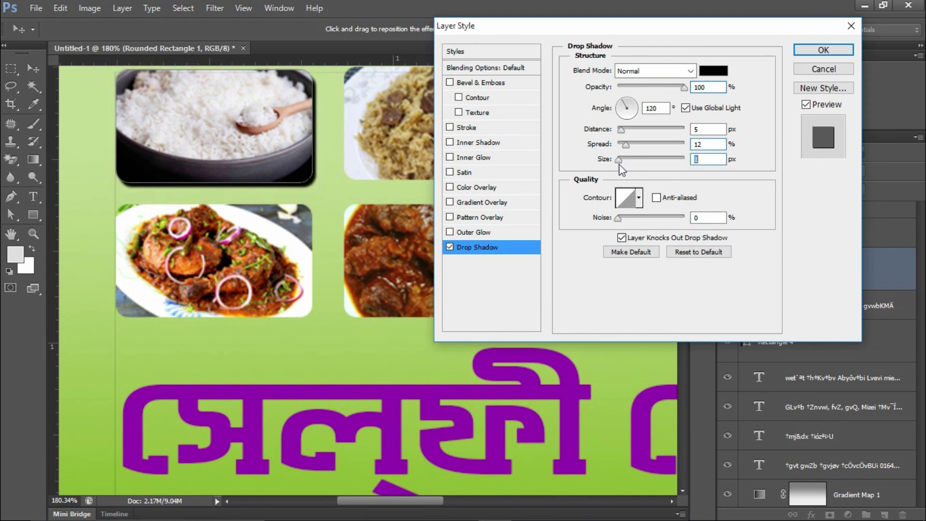
pyautogui.click(625, 130)
pyautogui.moveTo(626, 133); pyautogui.dragTo(624, 134)
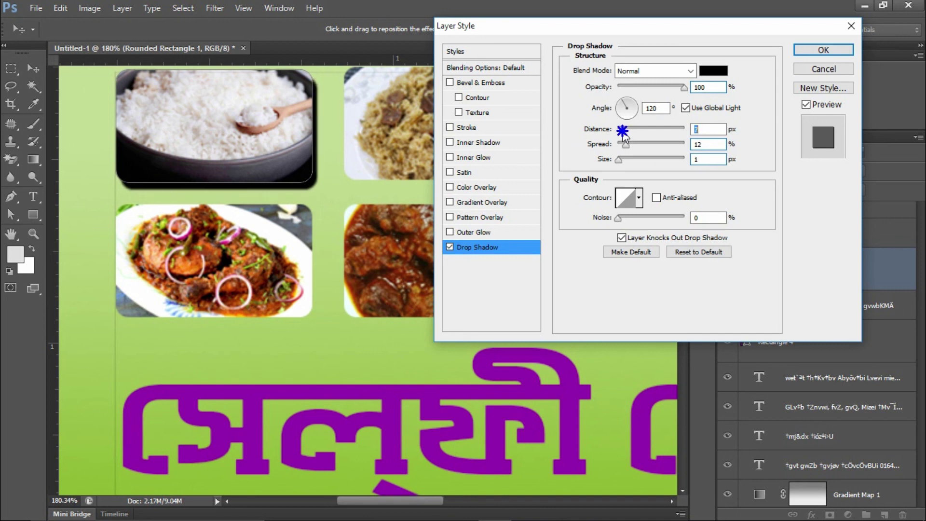
pyautogui.click(713, 71)
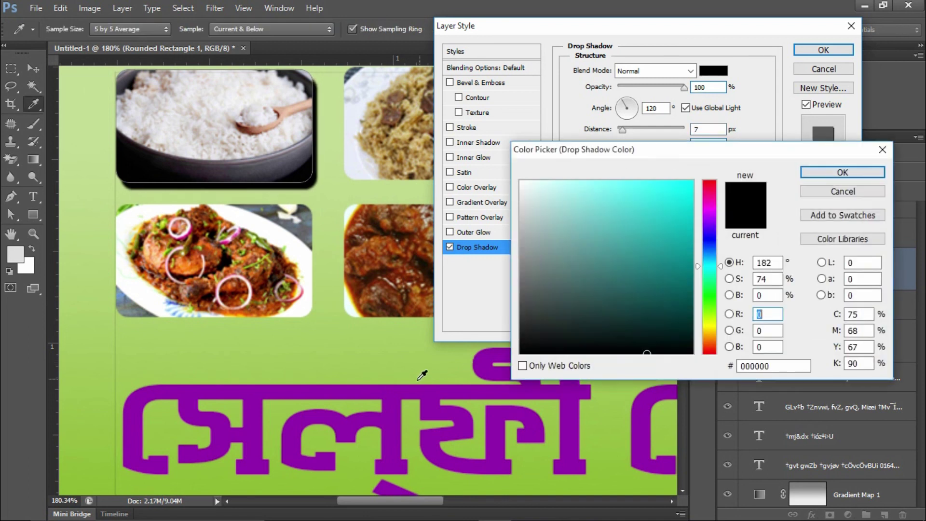
# Color the rice photo's shadow with the title's purple #9400ad, set 6 px distance, and apply
pyautogui.click(392, 394)
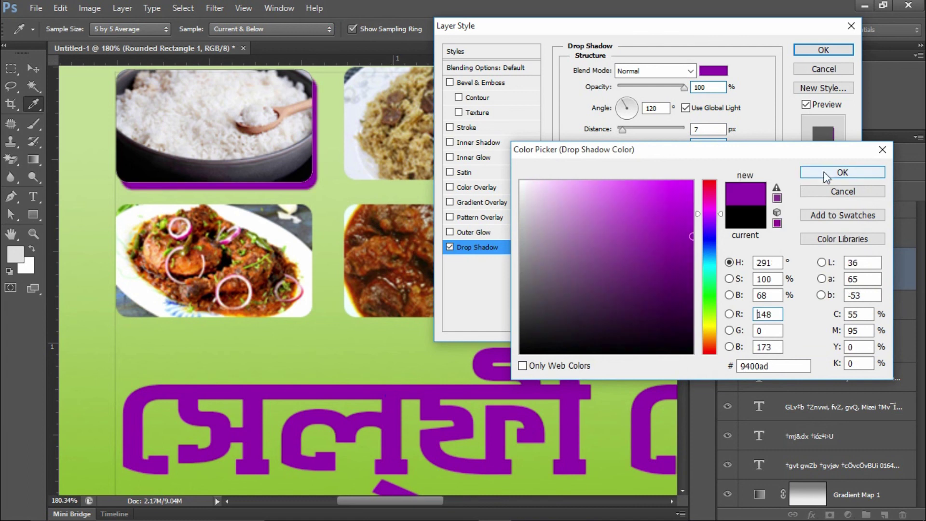
pyautogui.click(827, 175)
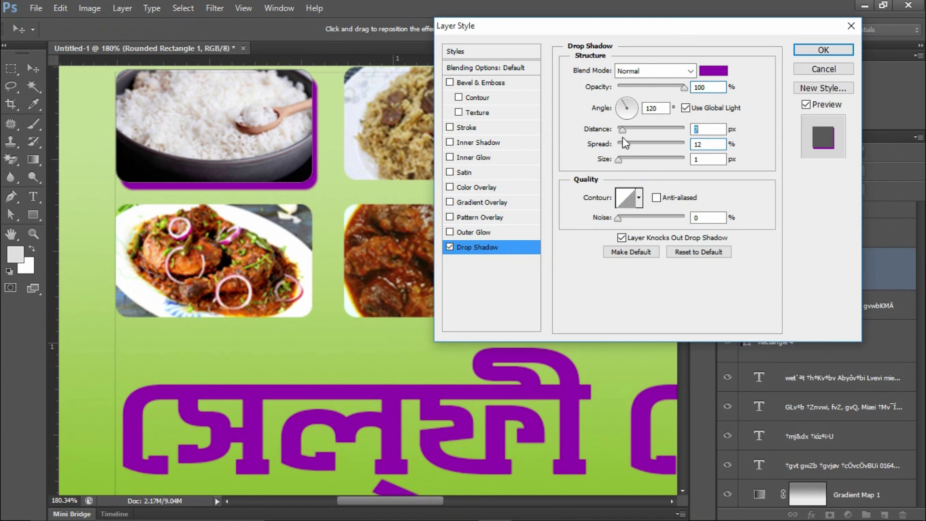
pyautogui.write('6')
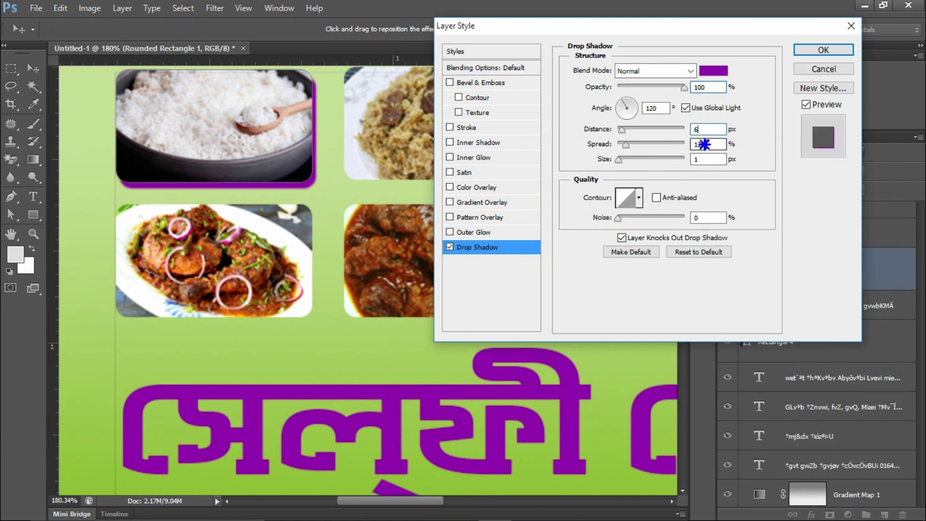
pyautogui.moveTo(705, 145); pyautogui.dragTo(690, 144)
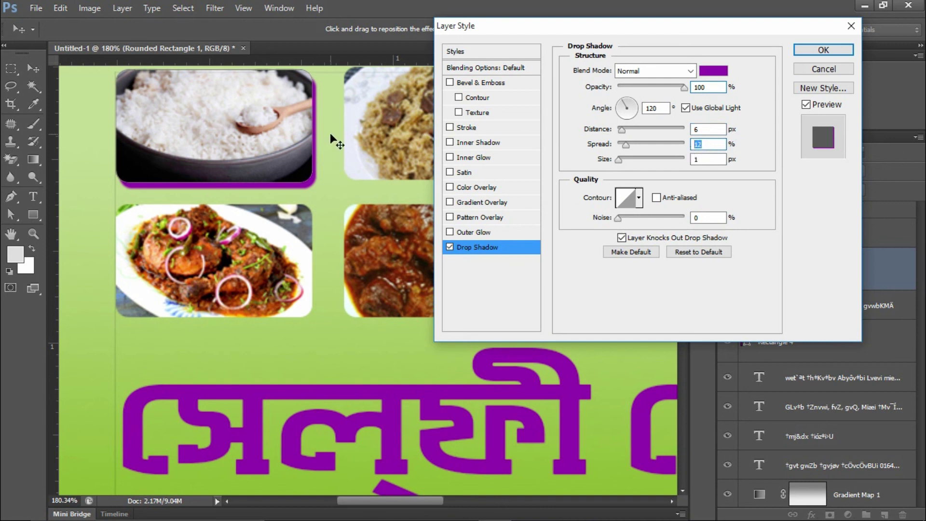
pyautogui.click(830, 49)
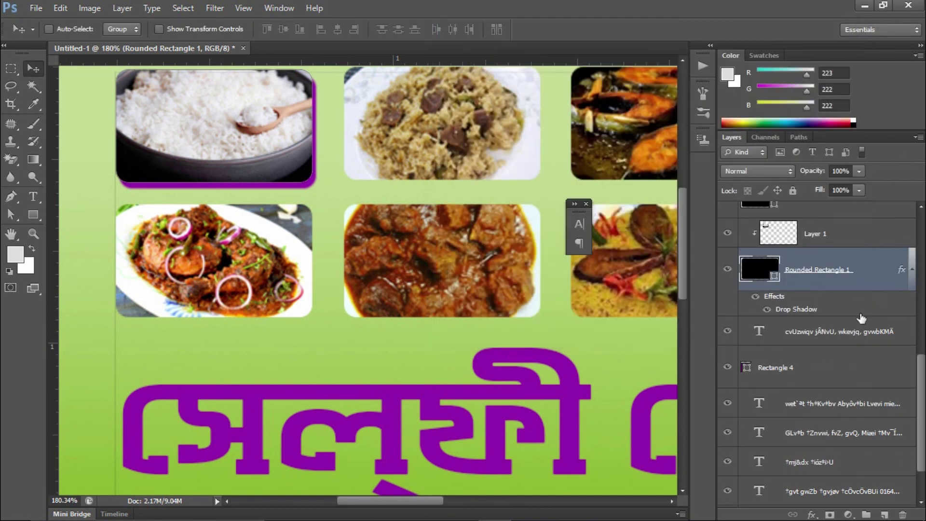
# Copy Rounded Rectangle 1's layer style and paste it onto Rounded Rectangle 1 copy
pyautogui.rightClick(877, 273)
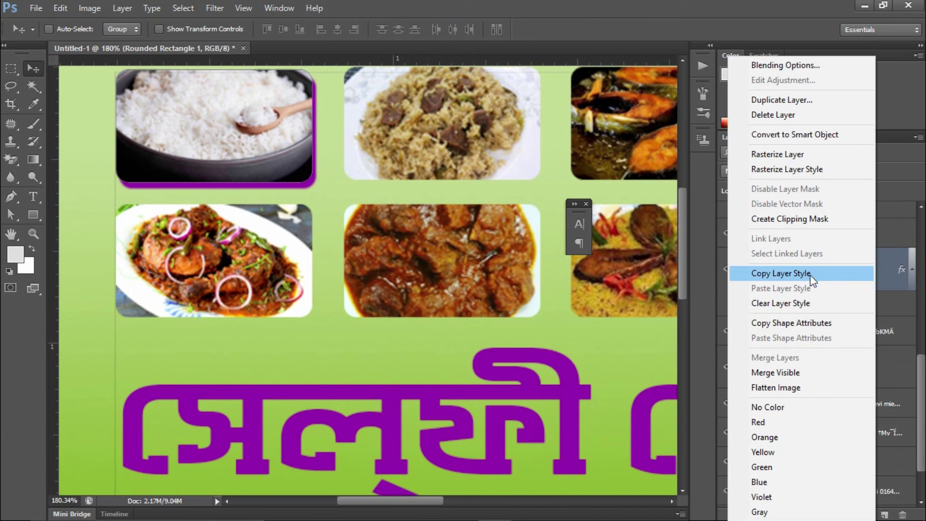
pyautogui.click(788, 275)
pyautogui.scroll(2, 850, 270)
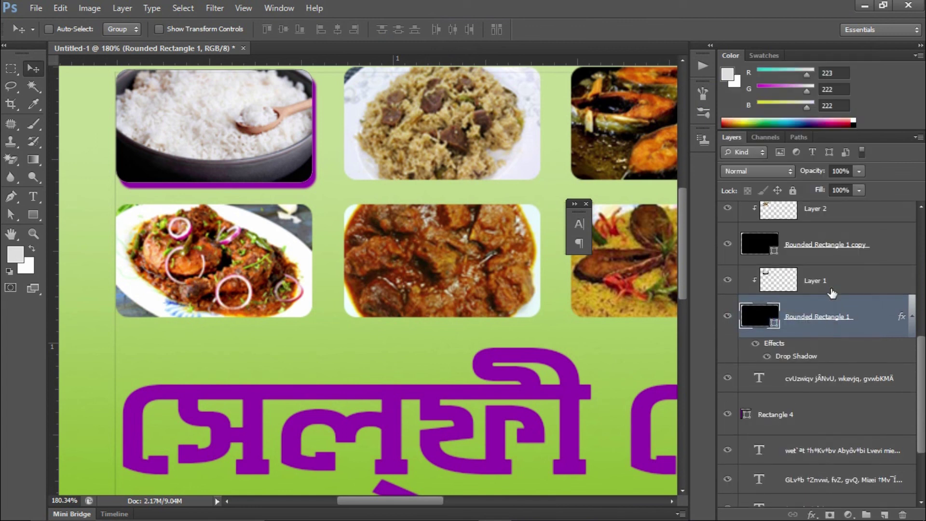
pyautogui.click(890, 247)
pyautogui.rightClick(890, 247)
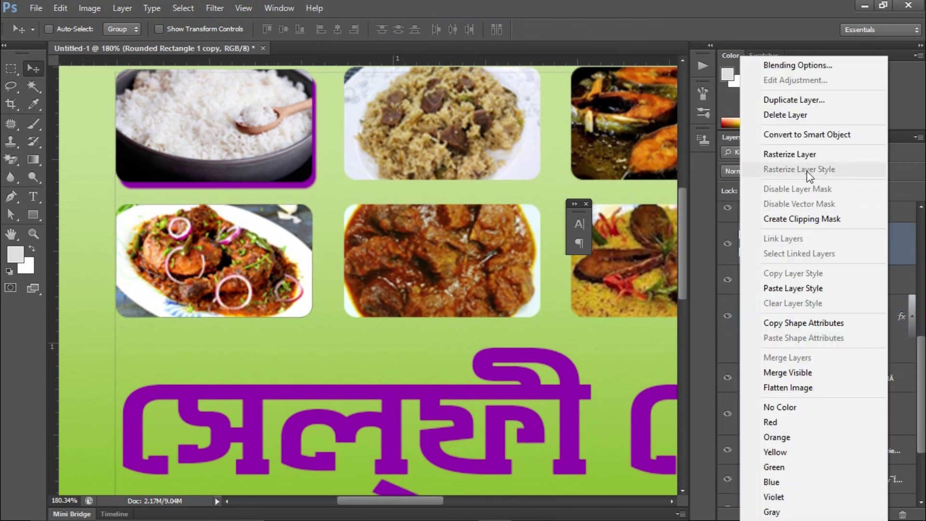
pyautogui.click(814, 288)
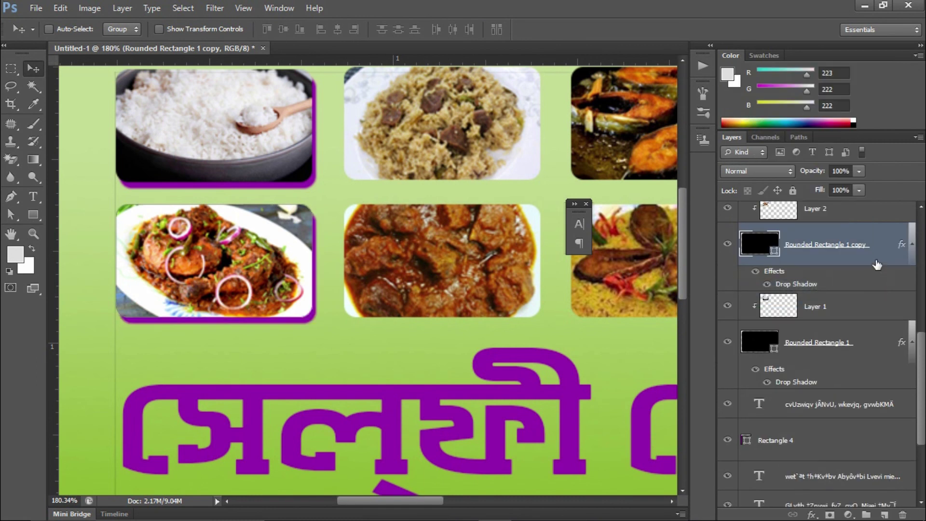
# Paste the purple shadow style onto Rounded Rectangle 1 copy 2 and copy 5
pyautogui.scroll(2, 873, 259)
pyautogui.scroll(1, 874, 260)
pyautogui.click(888, 235)
pyautogui.rightClick(891, 236)
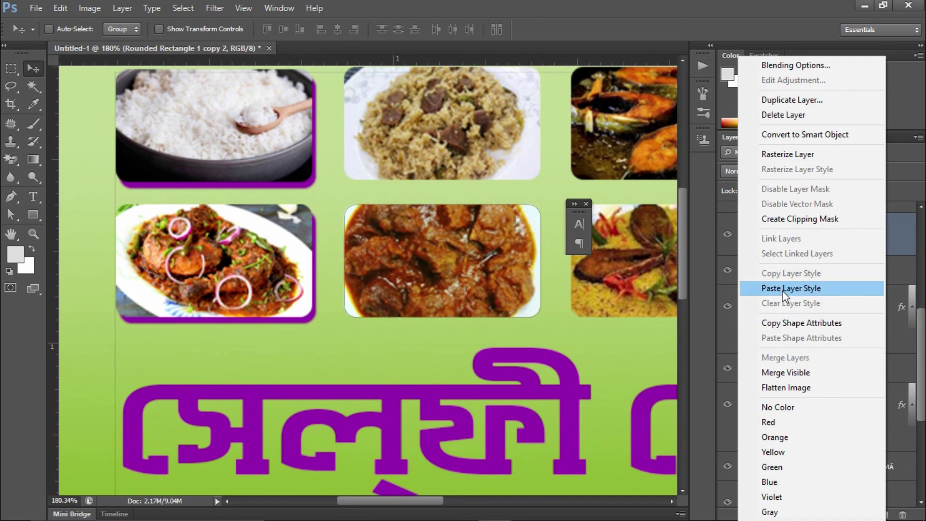
pyautogui.click(782, 289)
pyautogui.scroll(1, 850, 287)
pyautogui.scroll(2, 864, 287)
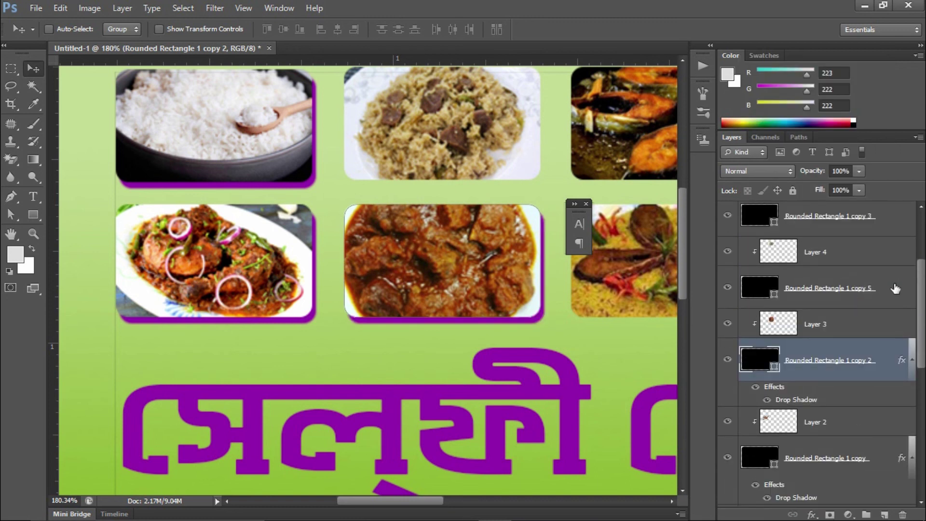
pyautogui.click(891, 288)
pyautogui.rightClick(892, 287)
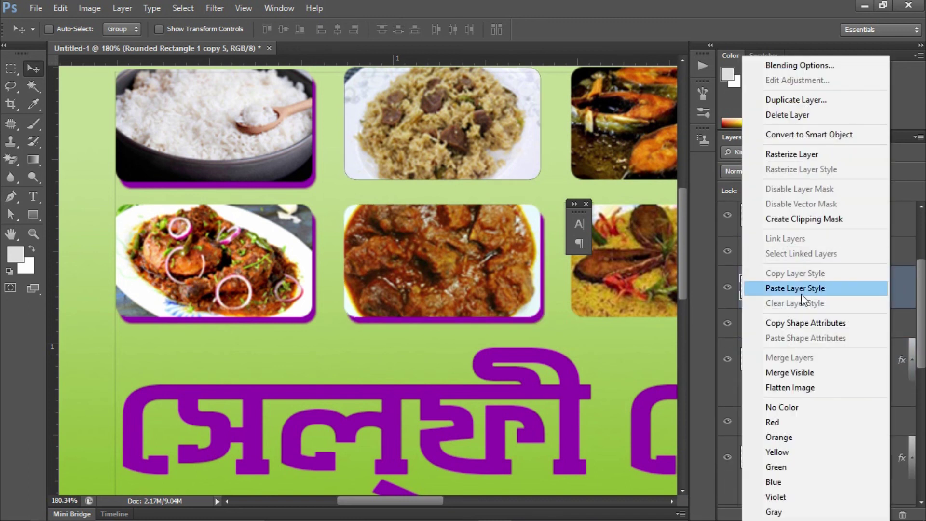
pyautogui.click(801, 288)
# Paste the purple shadow style onto Rounded Rectangle 1 copy 3 and copy 4
pyautogui.scroll(2, 835, 308)
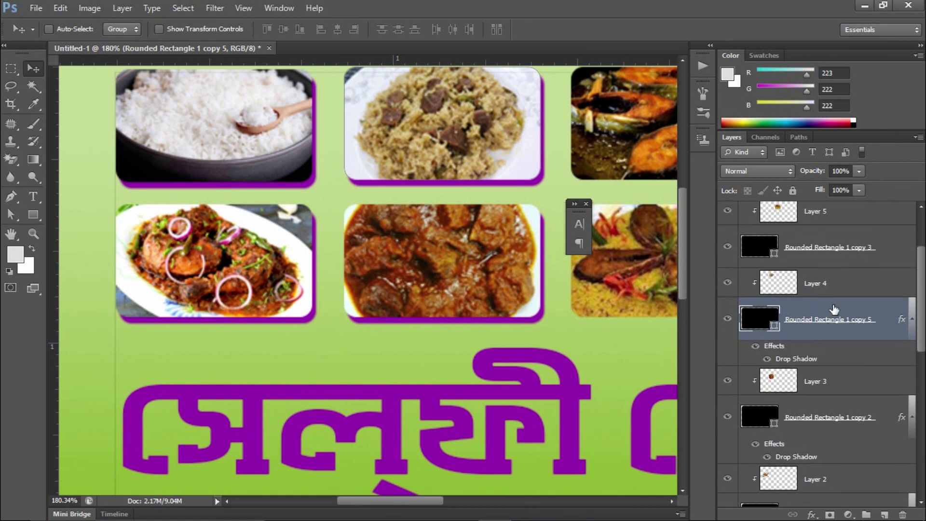
pyautogui.scroll(2, 835, 308)
pyautogui.click(892, 311)
pyautogui.rightClick(893, 316)
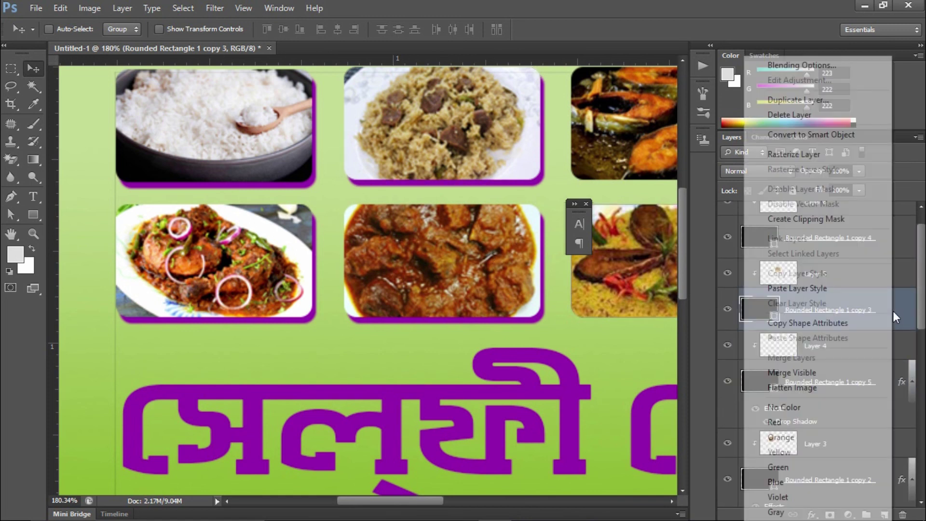
pyautogui.click(799, 288)
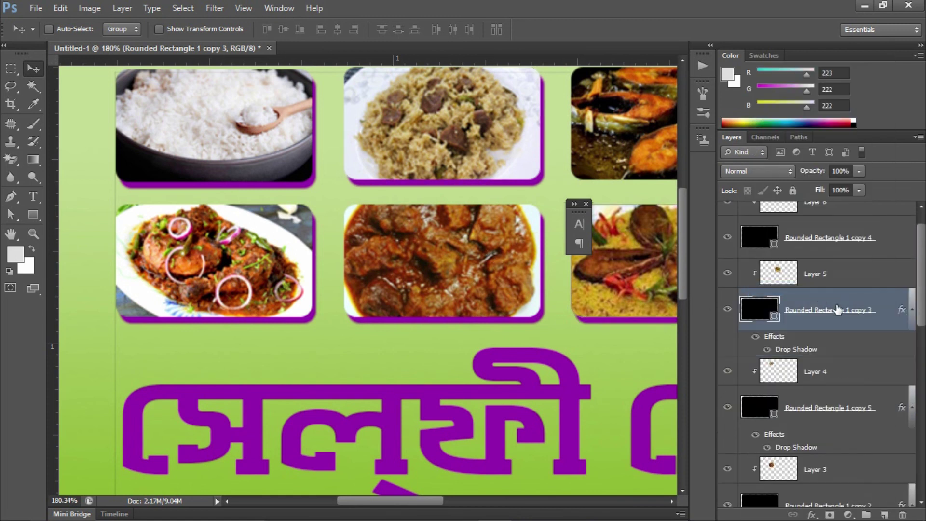
pyautogui.scroll(1, 902, 285)
pyautogui.click(890, 270)
pyautogui.rightClick(885, 267)
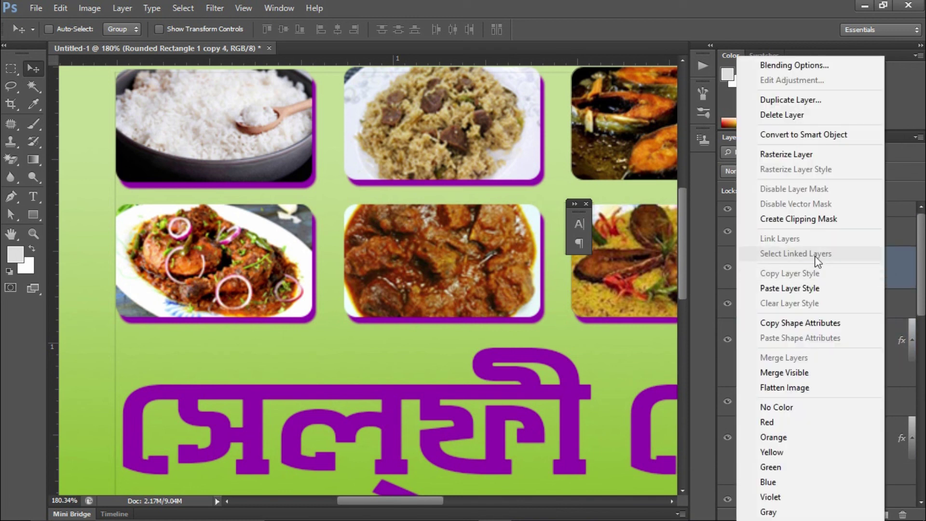
pyautogui.click(845, 289)
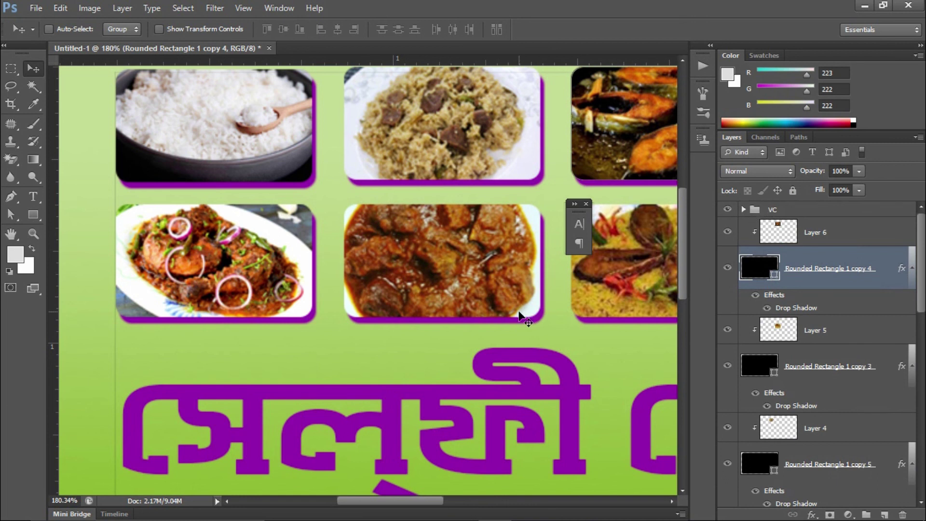
# Fit the whole card on screen with Ctrl+0 and close the floating Character/Paragraph panel
pyautogui.hotkey('ctrl', '0')
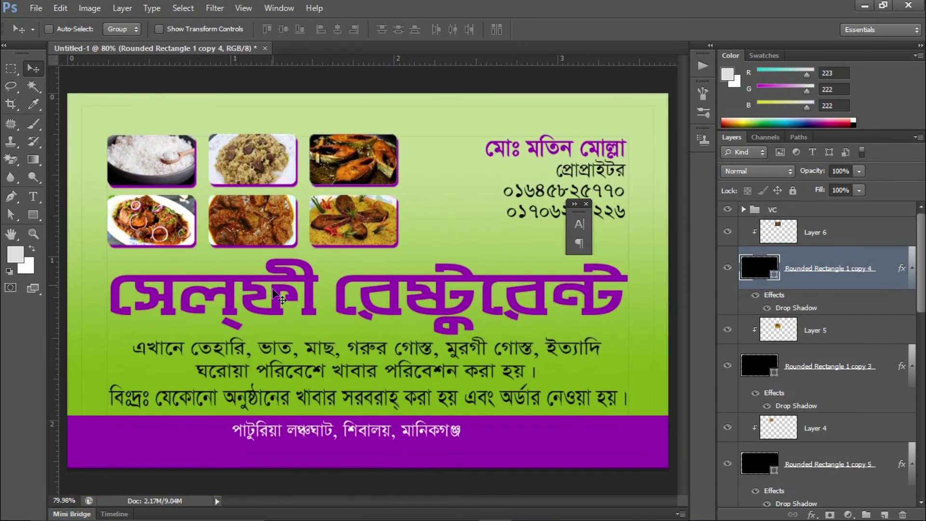
pyautogui.click(587, 205)
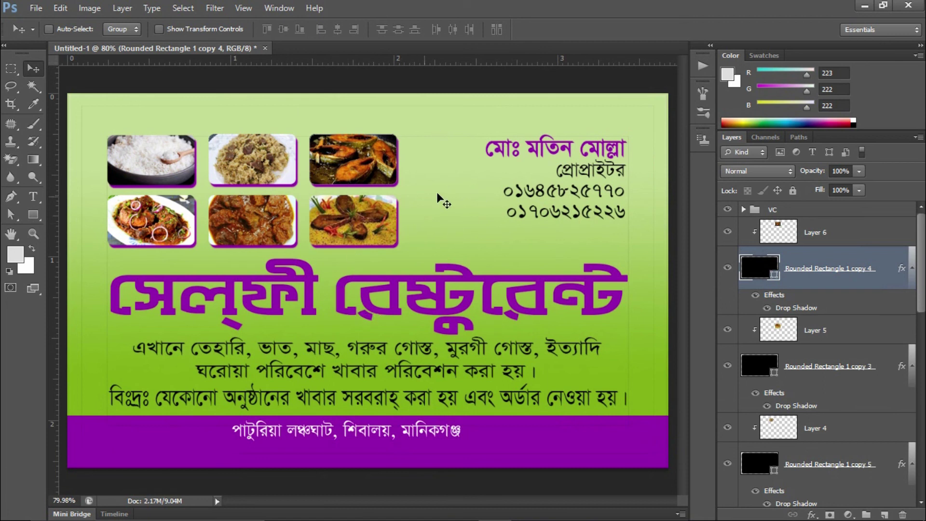